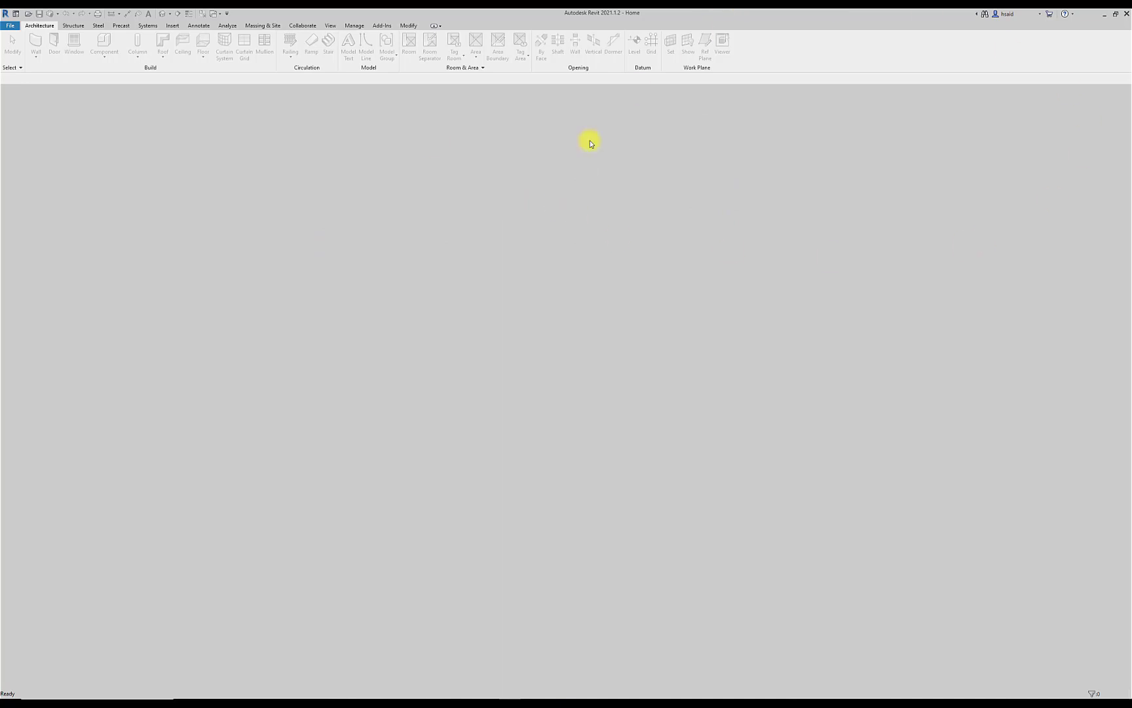
Create a new project from the Imperial-Architectural Template.
click(12, 27)
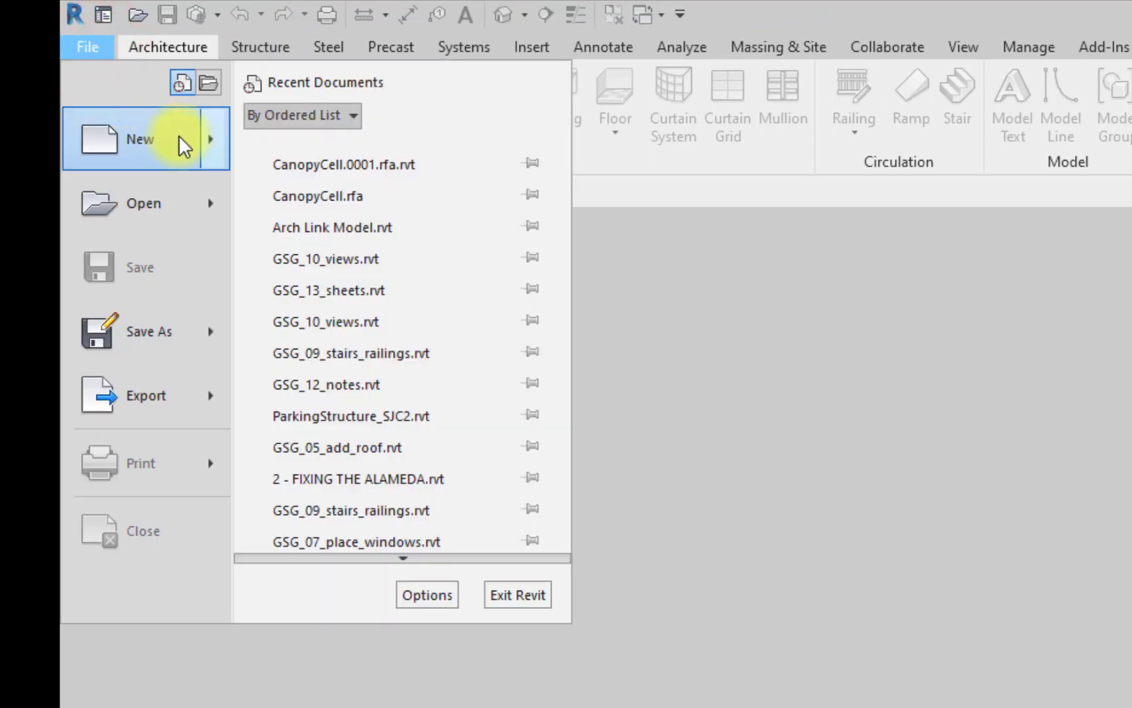
click(218, 139)
click(327, 158)
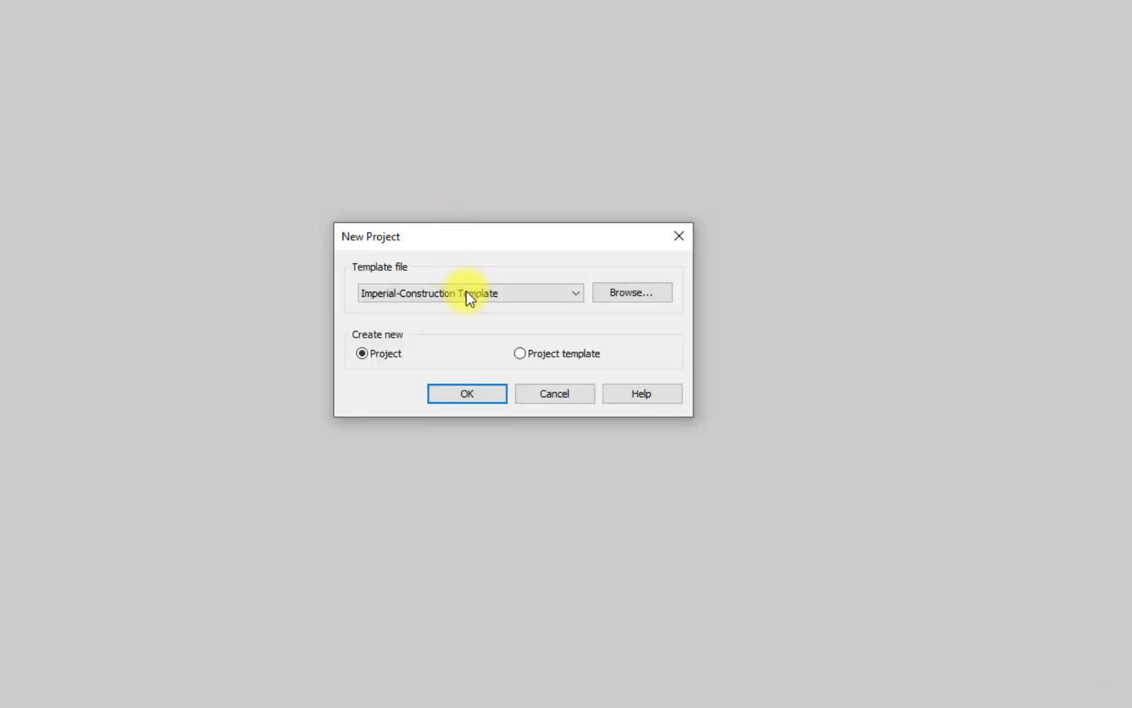
click(500, 293)
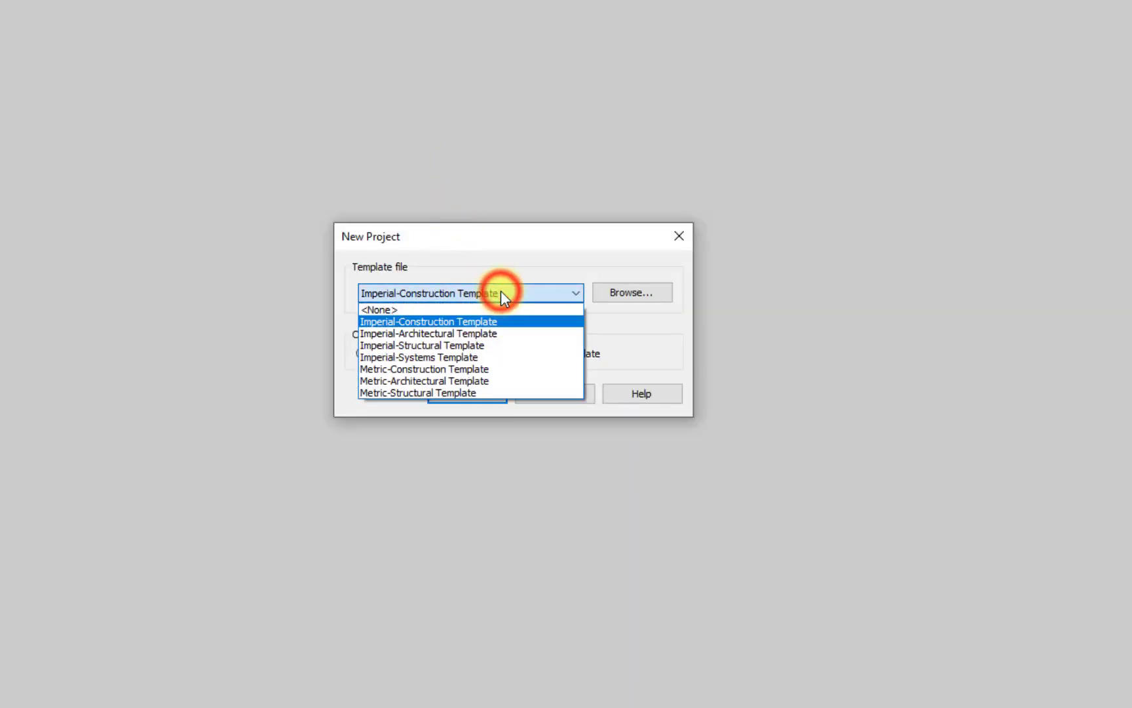
click(482, 334)
click(481, 395)
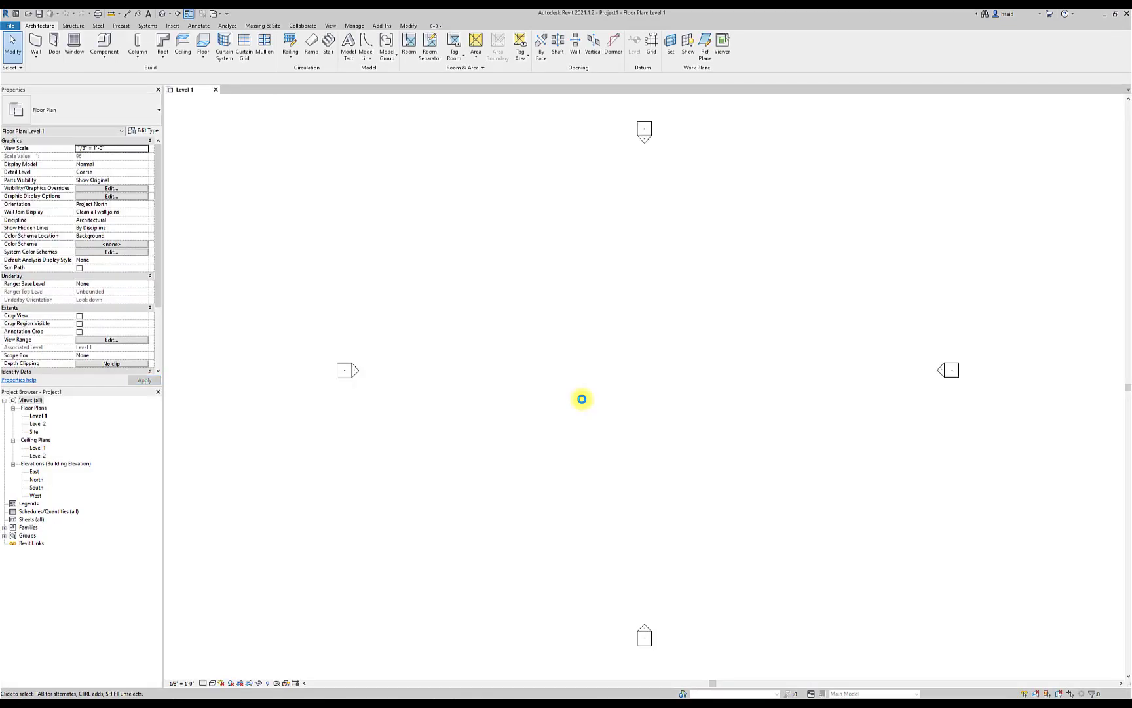
Start a wall on the Level 1 floor plan using the Exterior - Brick on Mtl. Stud basic wall type.
double_click(39, 416)
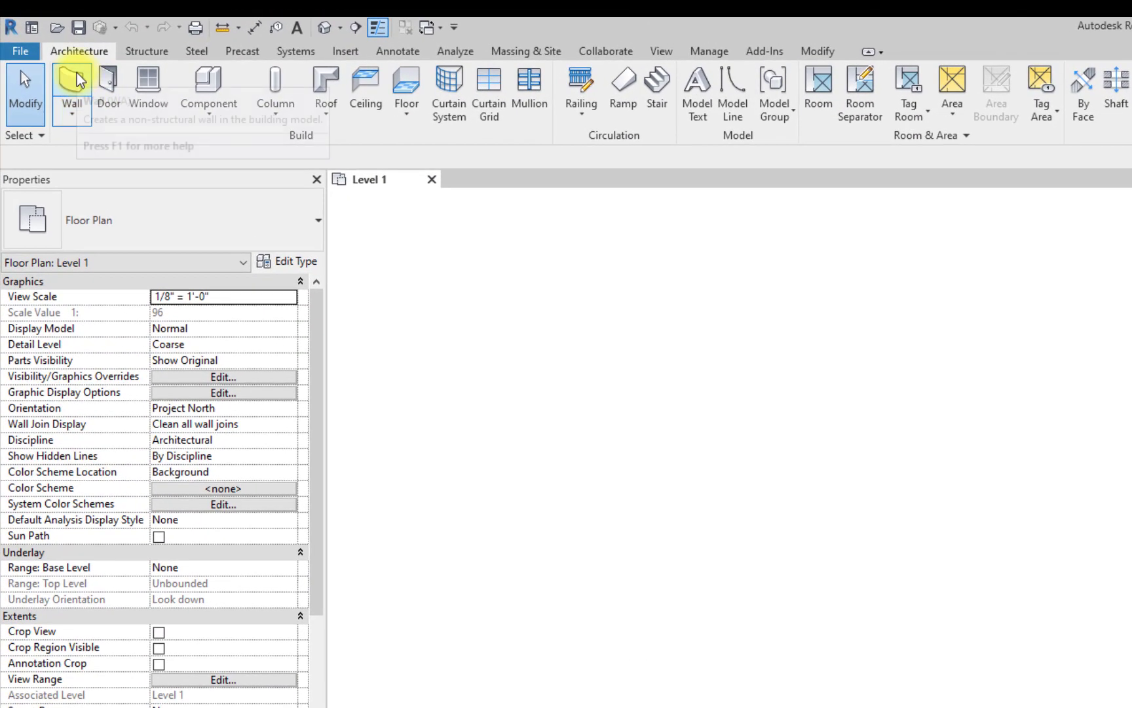
click(74, 109)
click(74, 77)
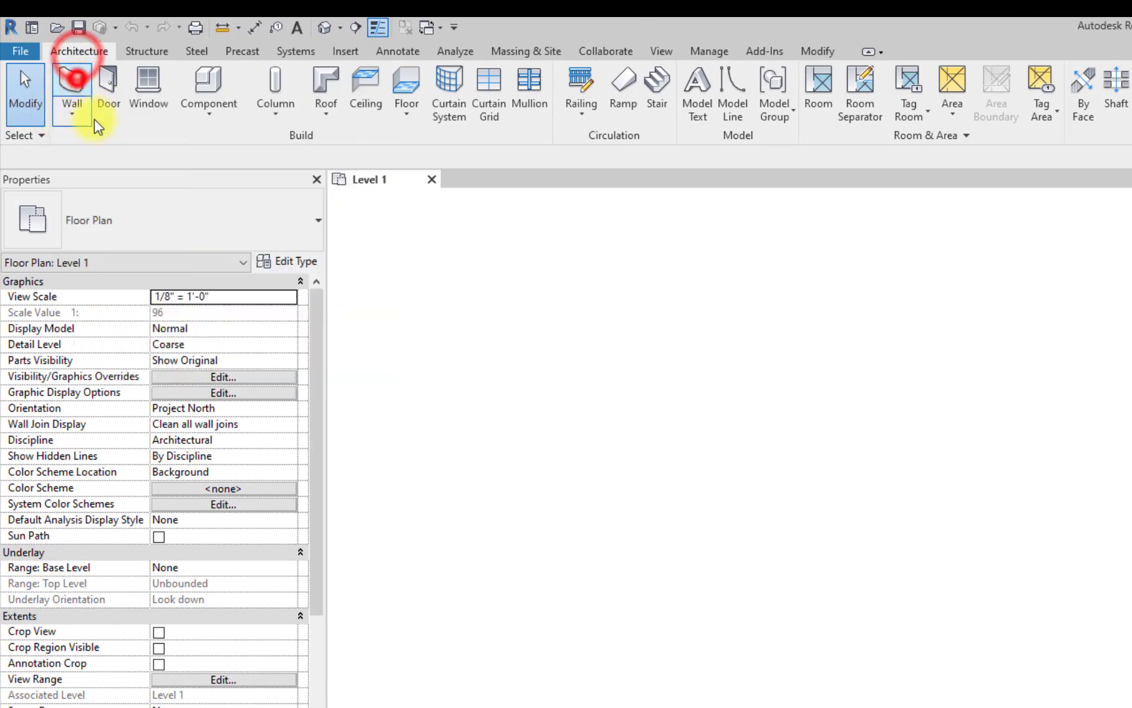
click(270, 226)
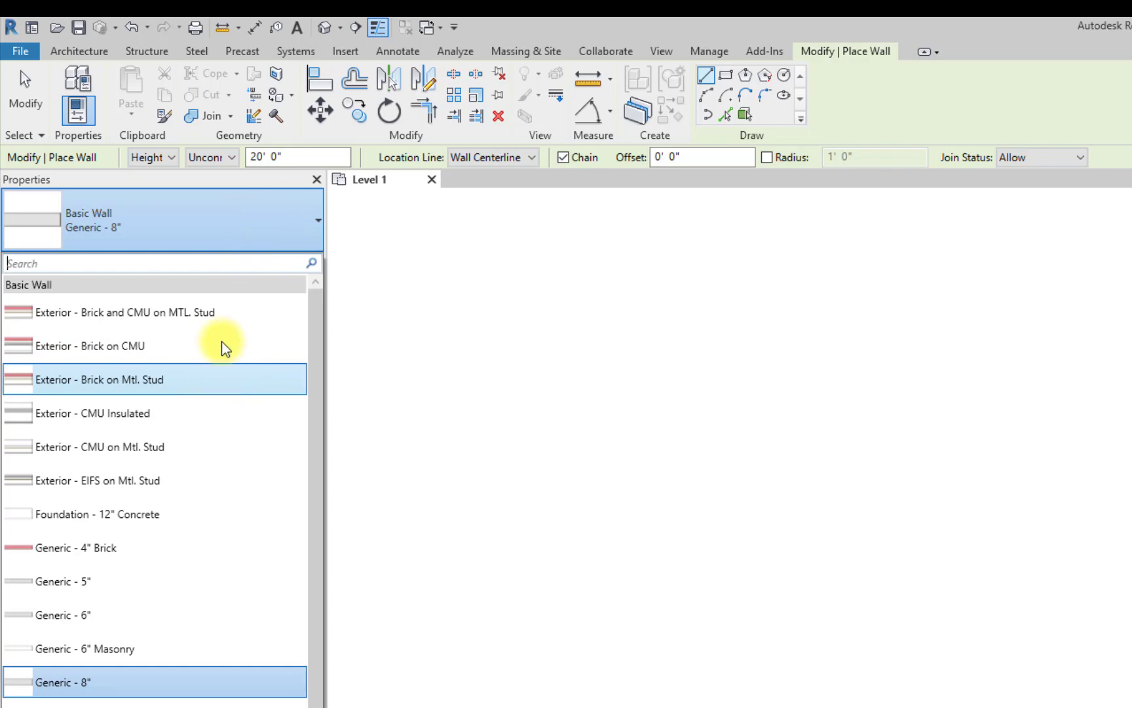
mouse_move(204, 354)
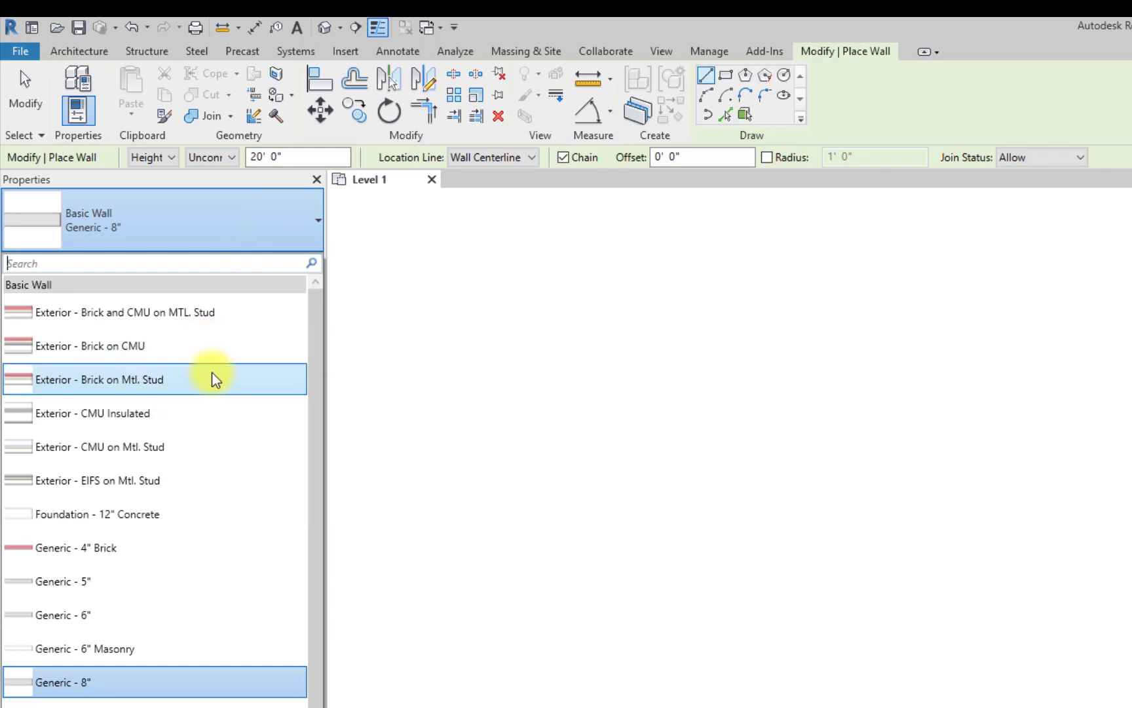
click(210, 380)
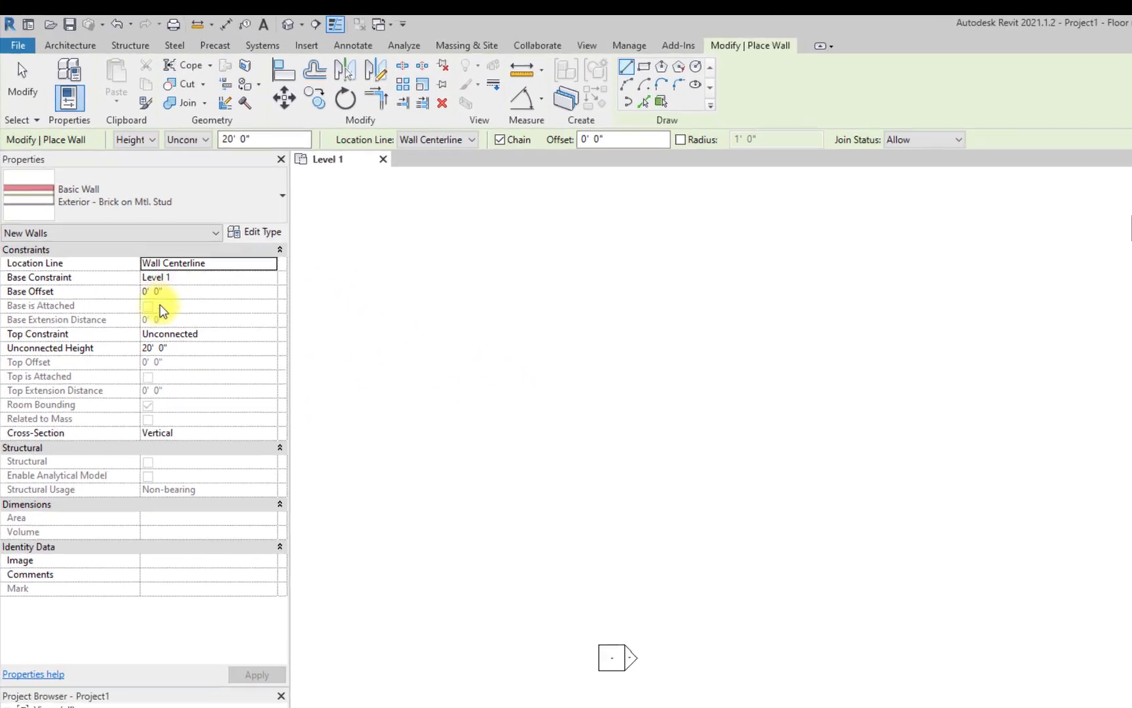
Draw a horizontal wall about 62' 6" long between the elevation markers, with its top constraint set to Up to level: Level 2.
click(209, 333)
click(274, 334)
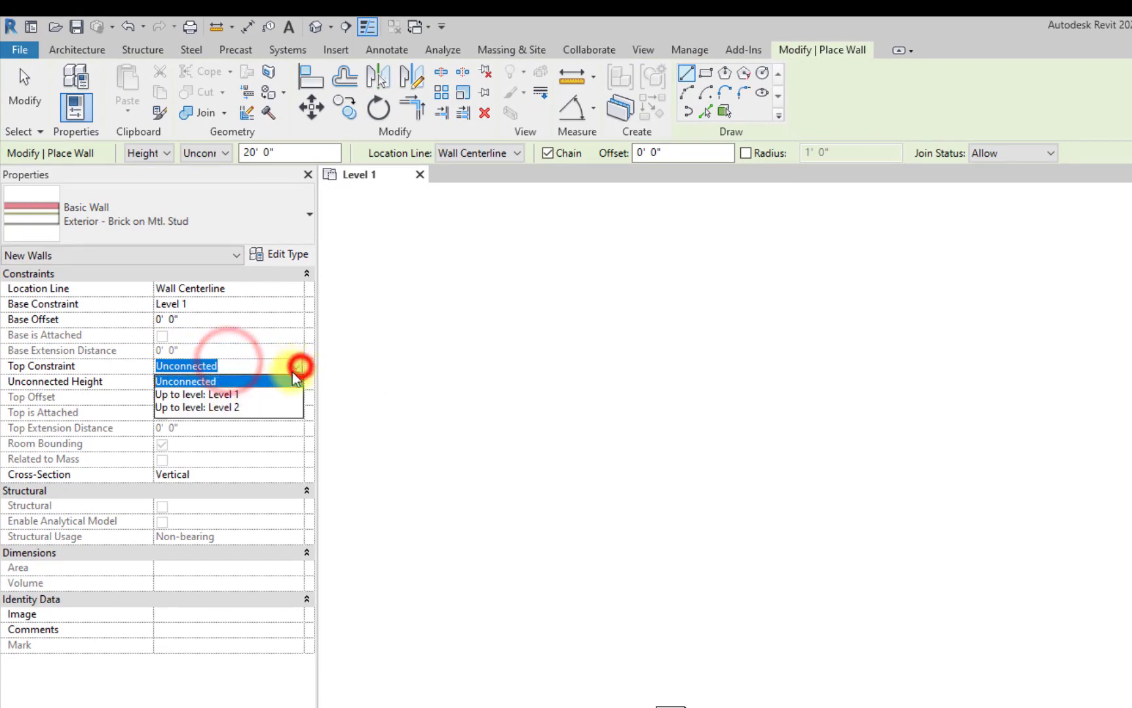
click(209, 407)
click(928, 699)
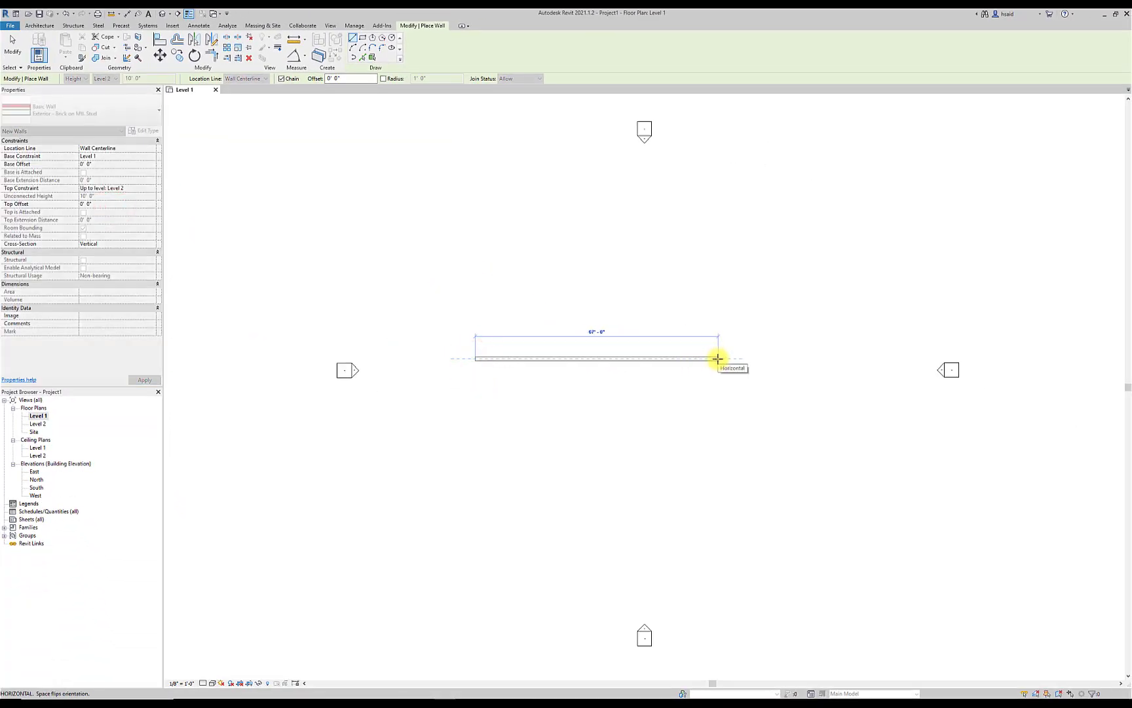
click(703, 359)
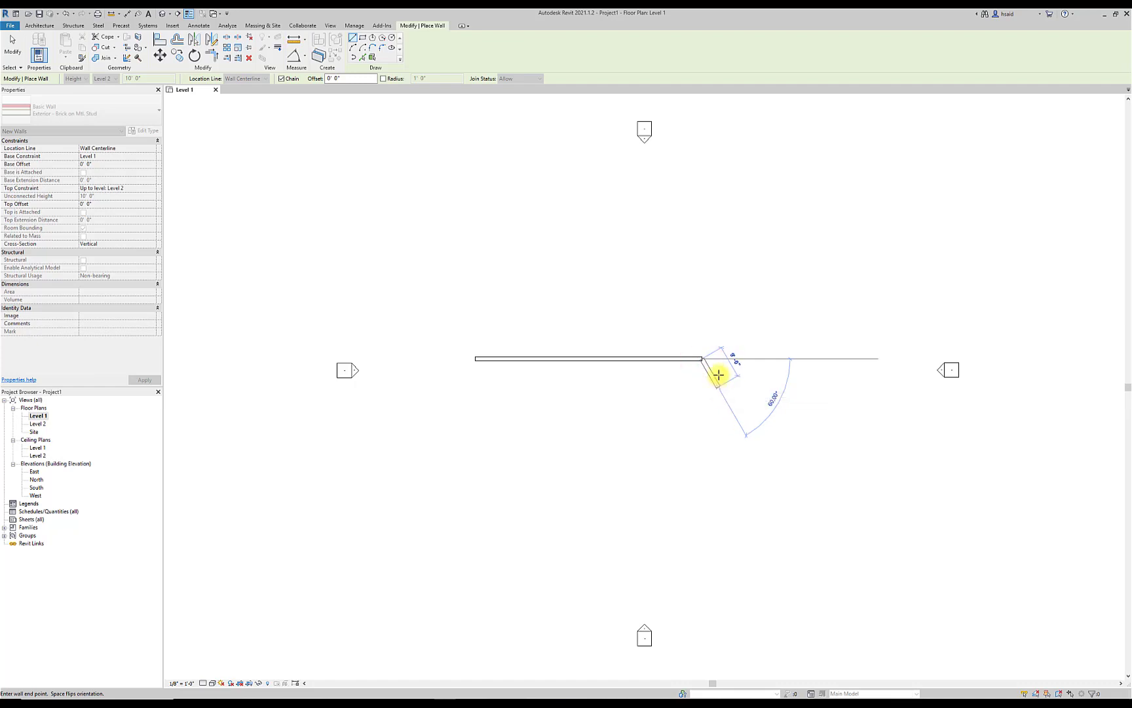
key(Escape)
scroll(554, 363, up, 4)
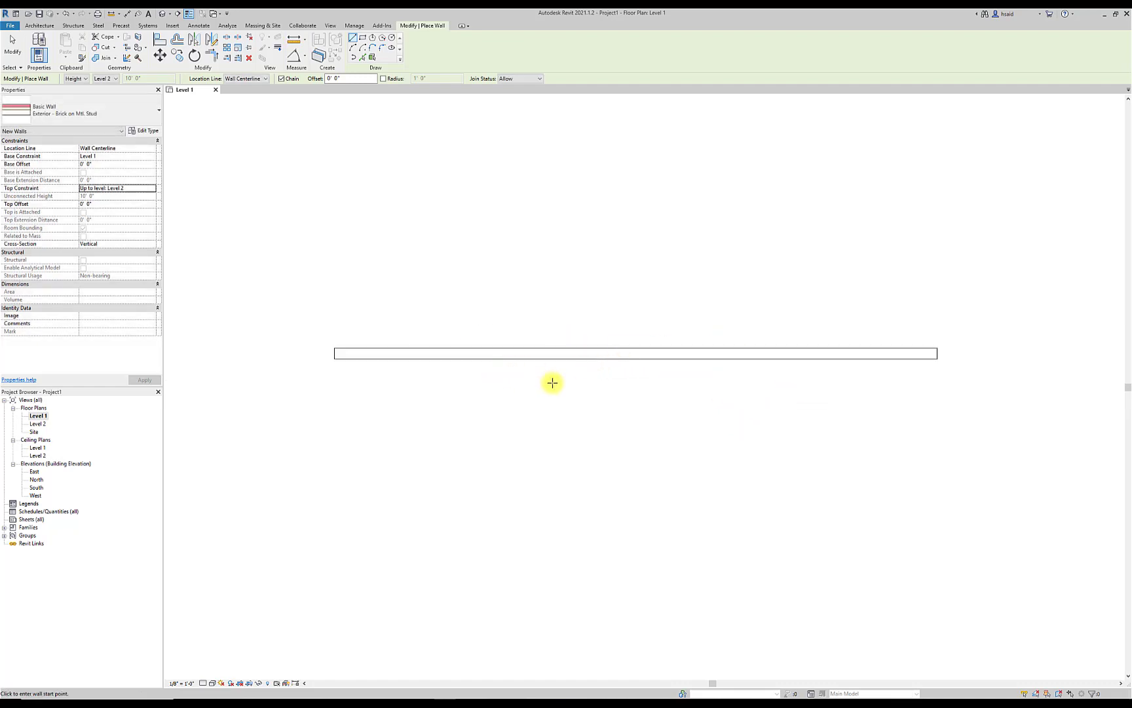
key(Escape)
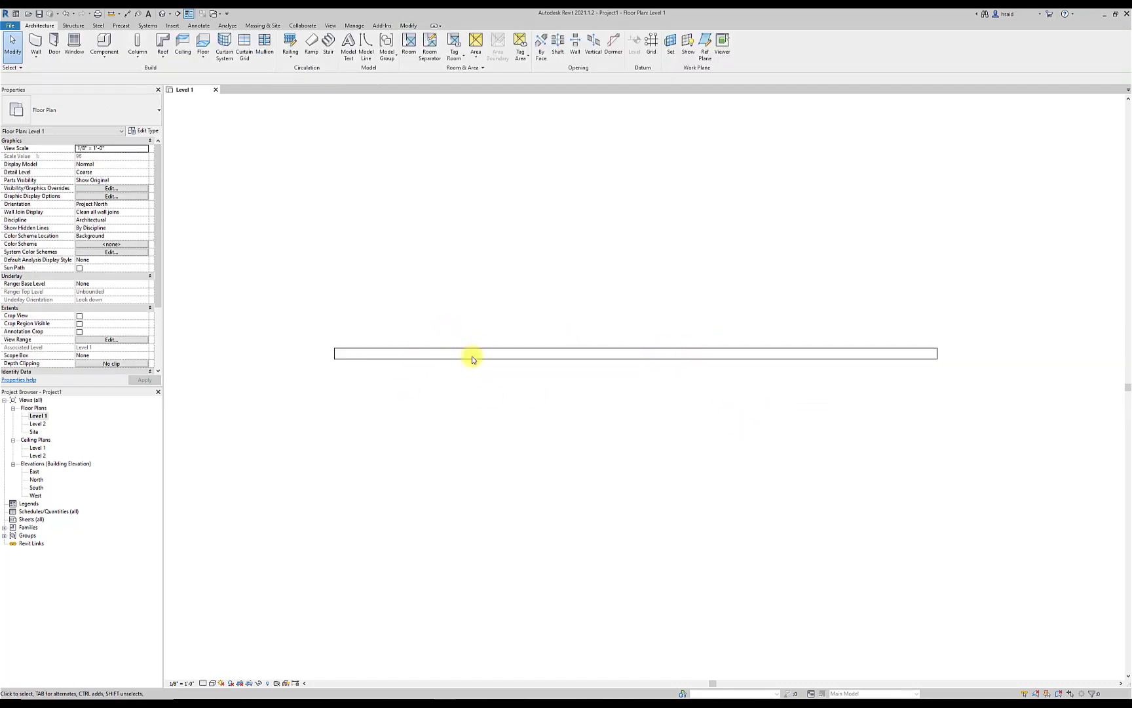
Set the Level 1 view's detail level to Medium and inspect the material layers at the wall's left end.
scroll(586, 365, up, 2)
scroll(557, 368, down, 2)
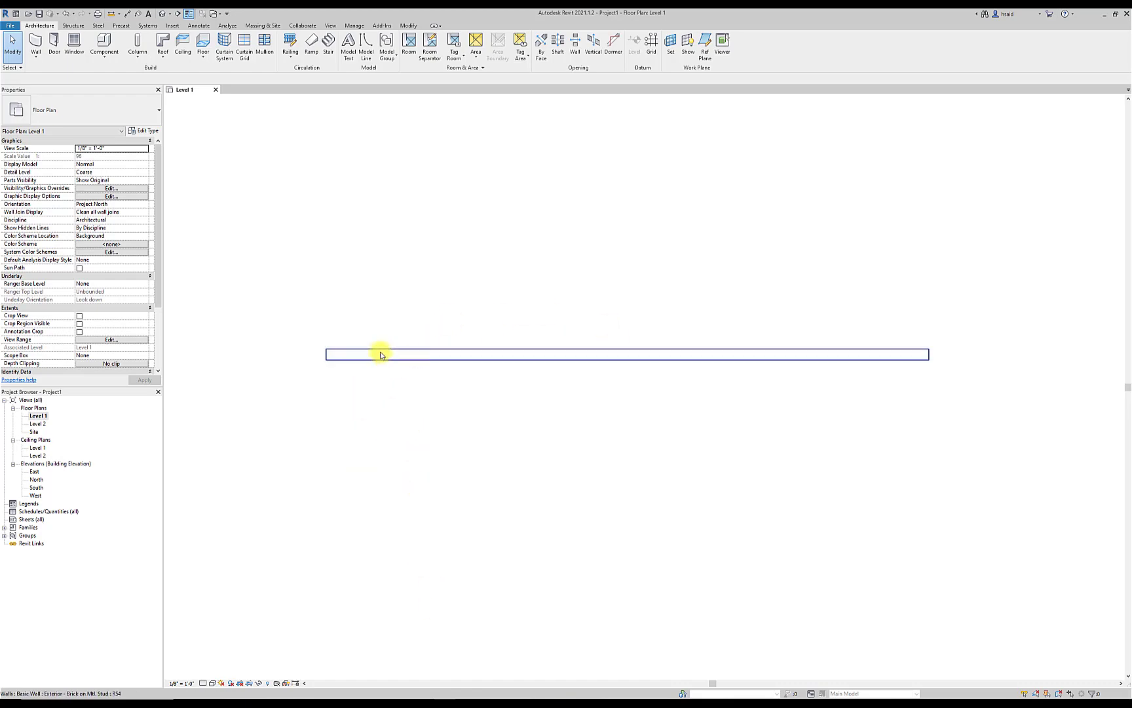
scroll(382, 354, up, 3)
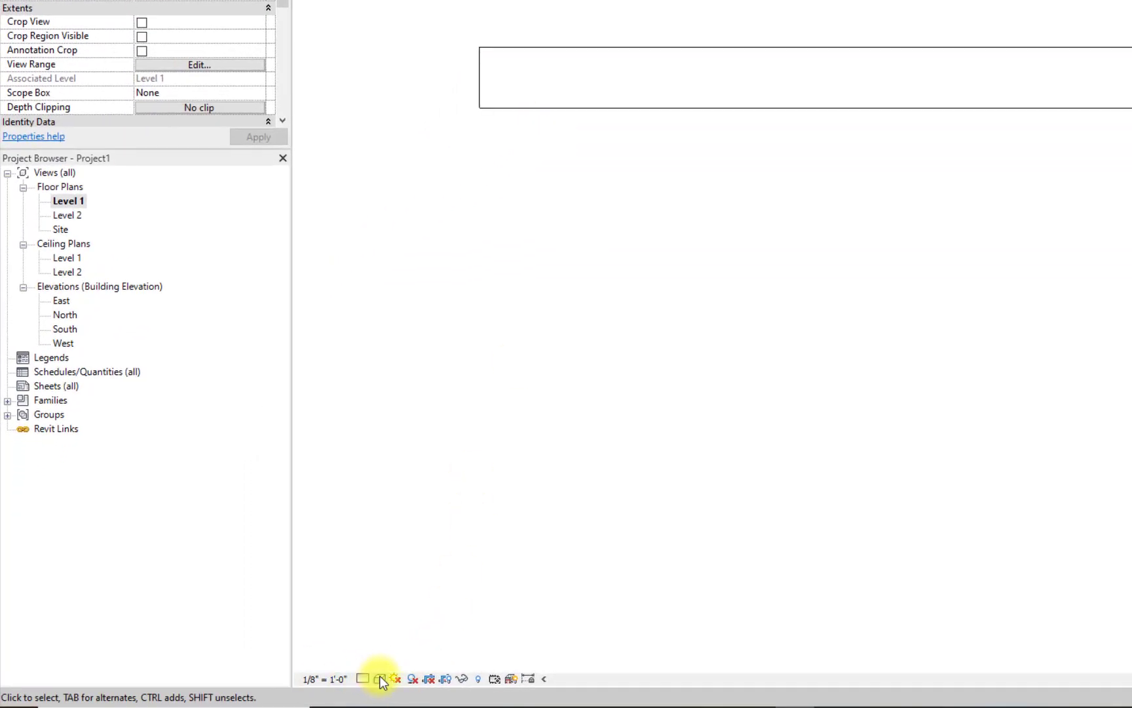
click(362, 679)
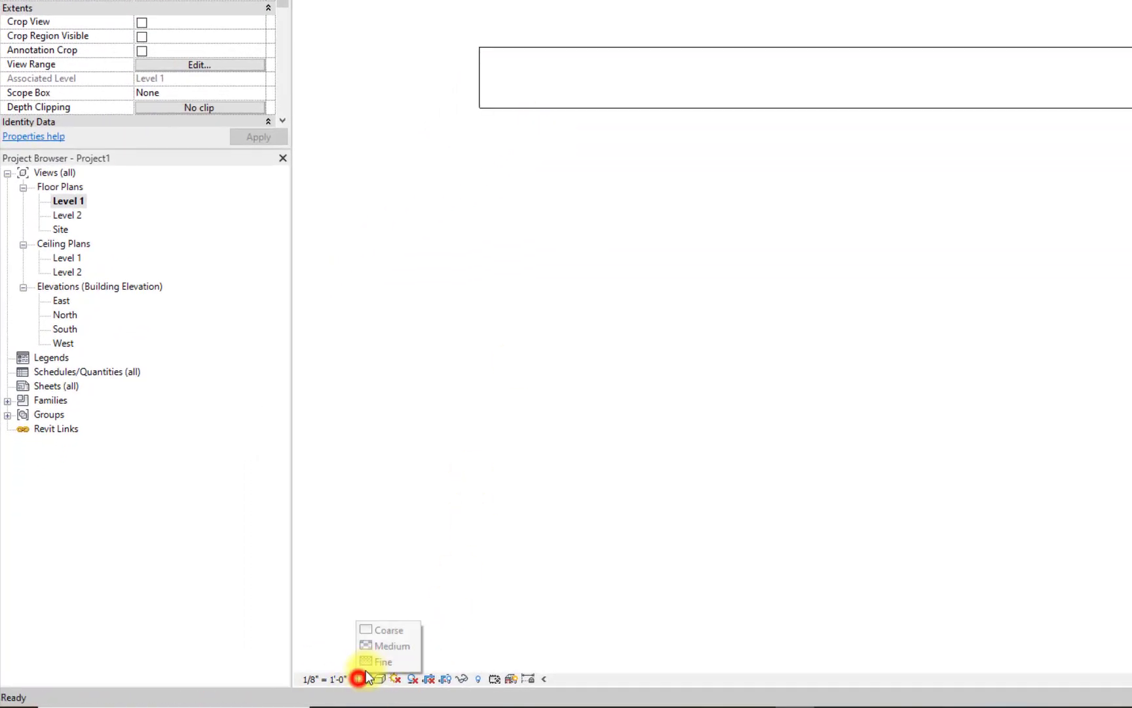
click(385, 647)
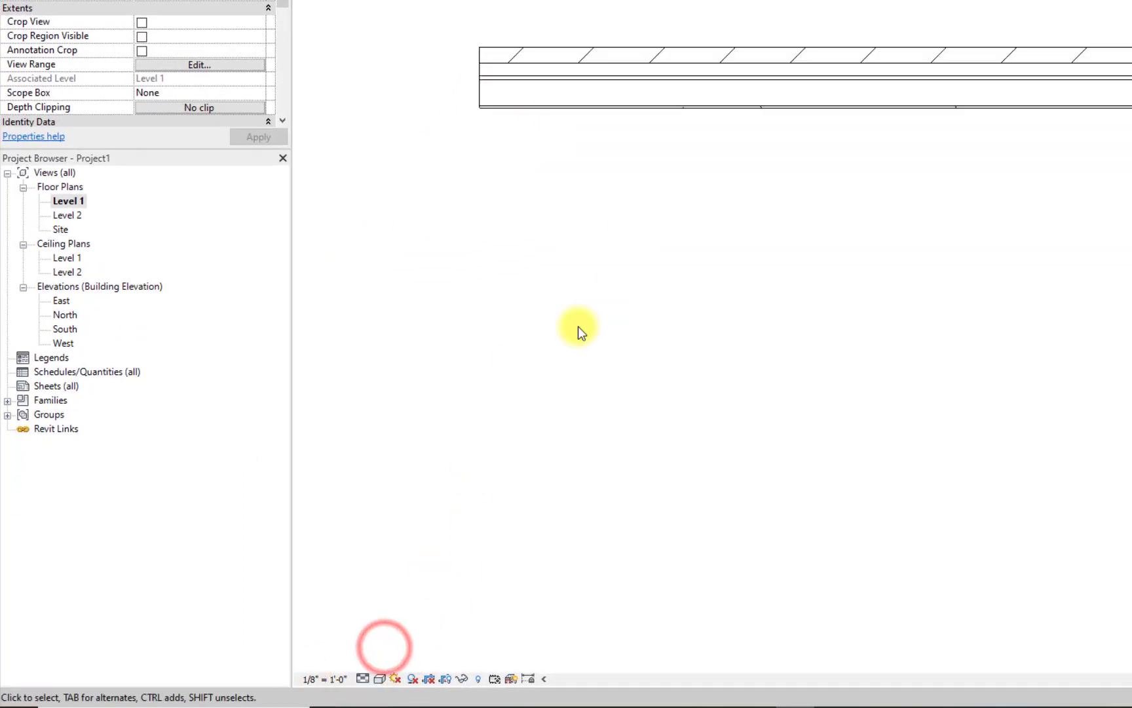
click(362, 678)
click(369, 664)
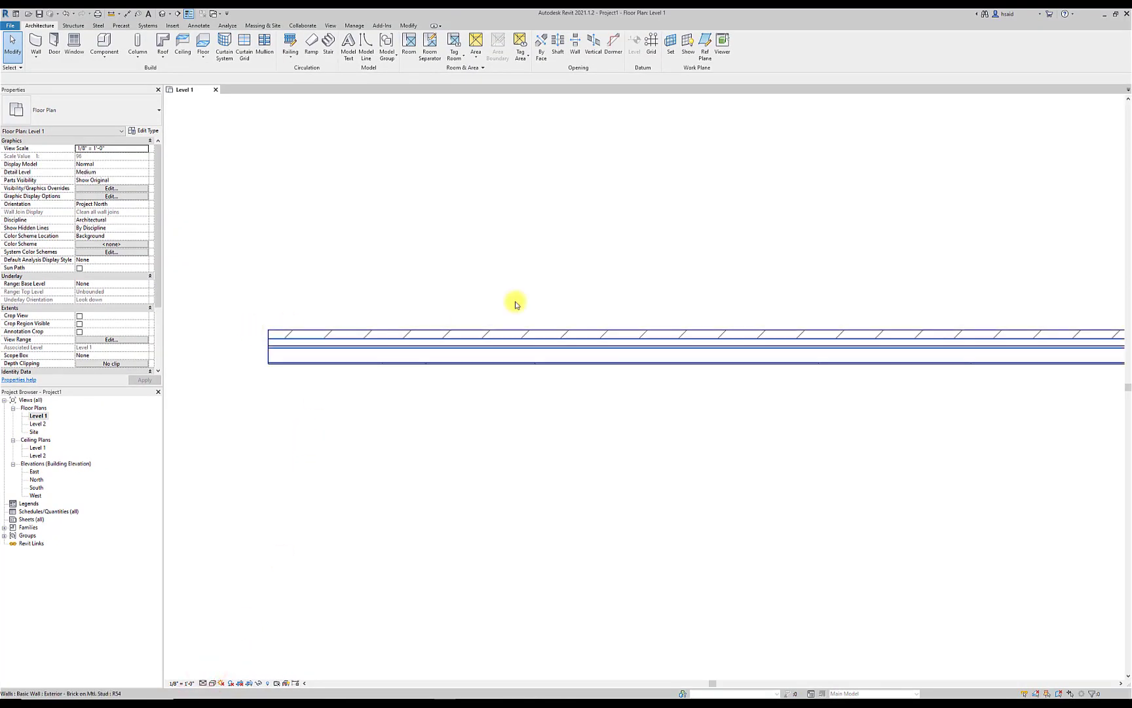
scroll(331, 348, up, 3)
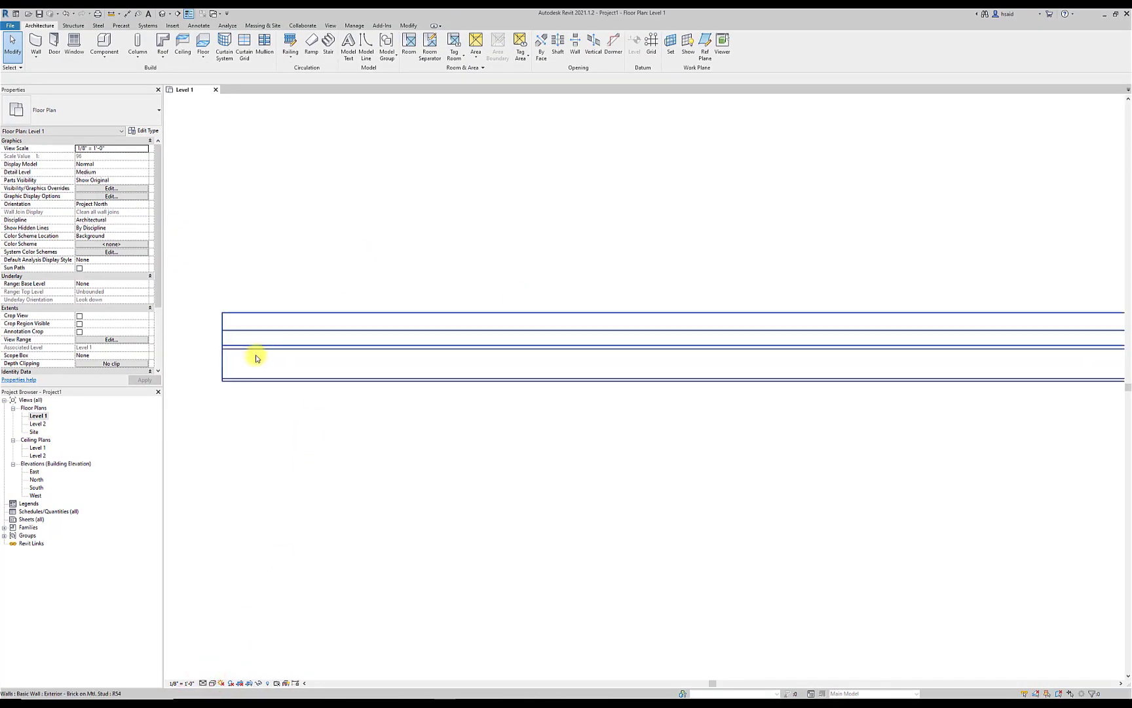
middle_drag(395, 434, 433, 439)
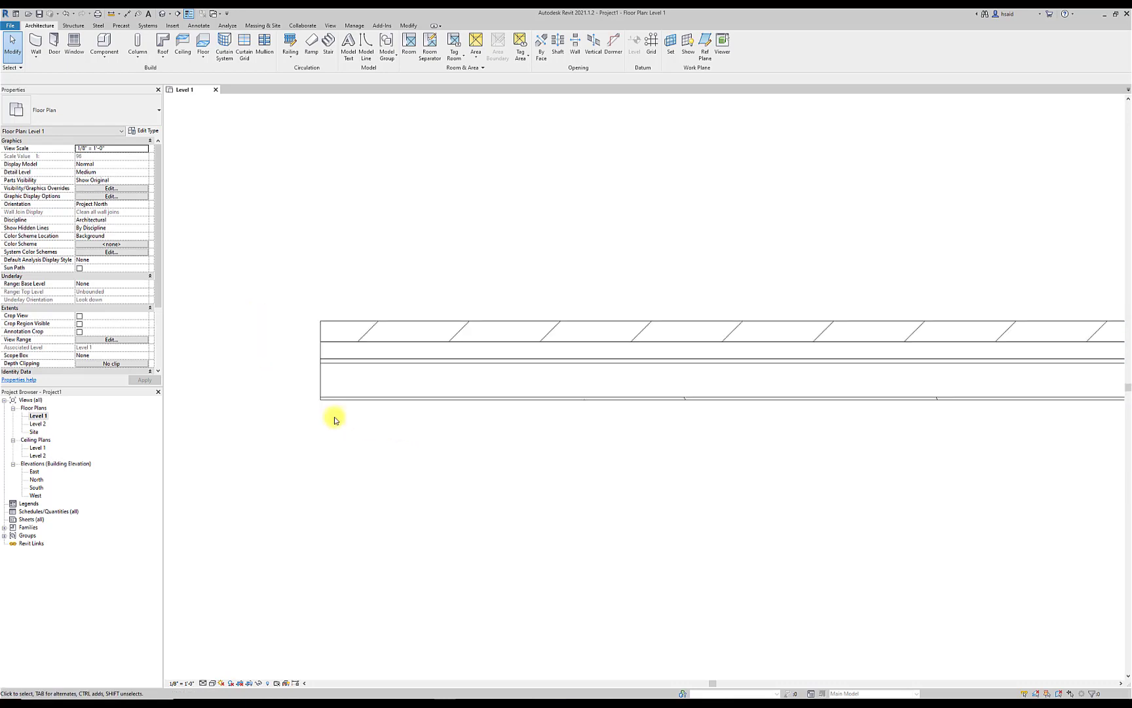
scroll(346, 411, down, 3)
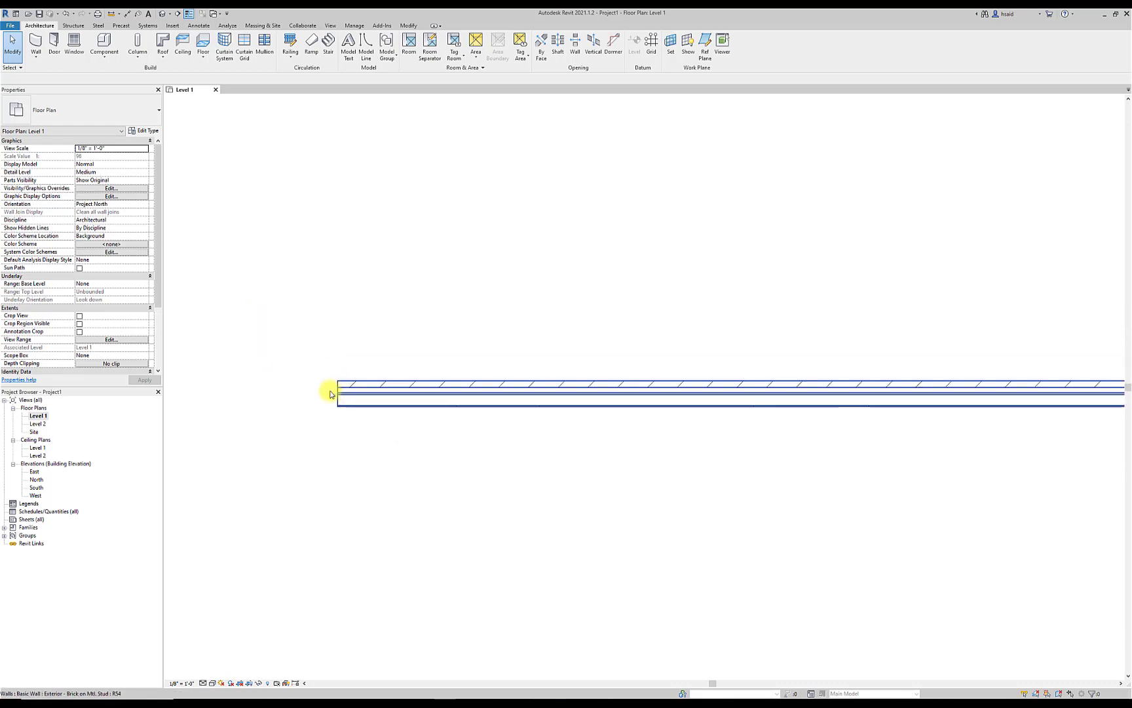
scroll(359, 388, up, 4)
scroll(482, 441, up, 2)
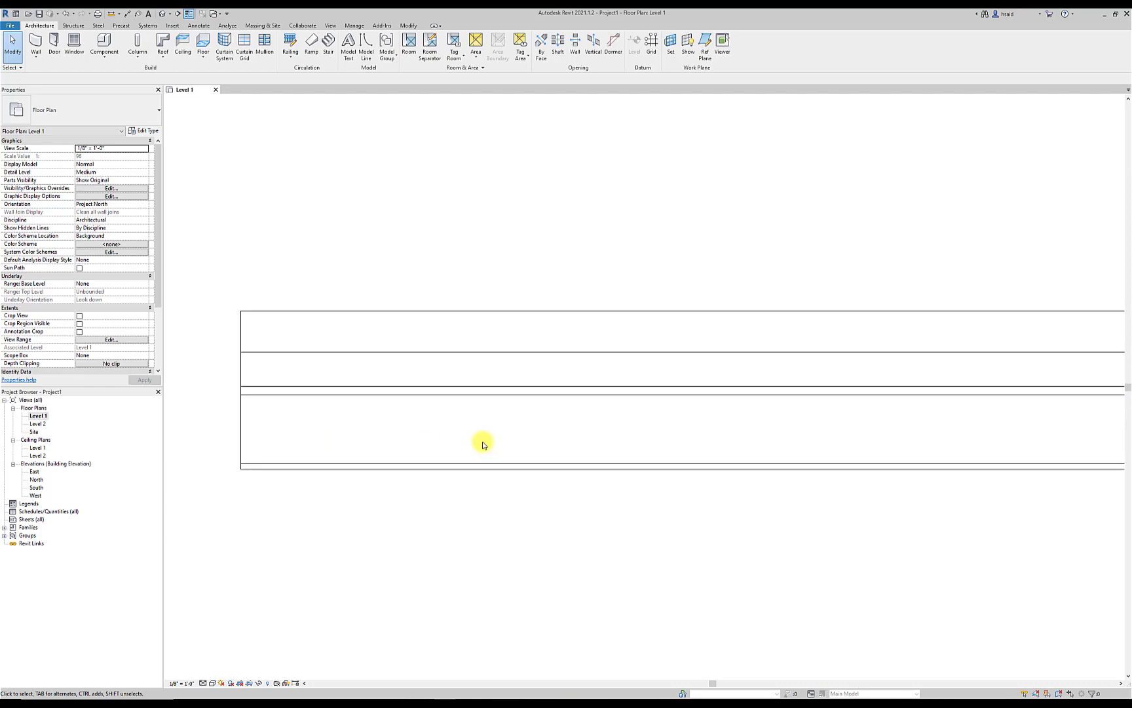
scroll(384, 413, down, 1)
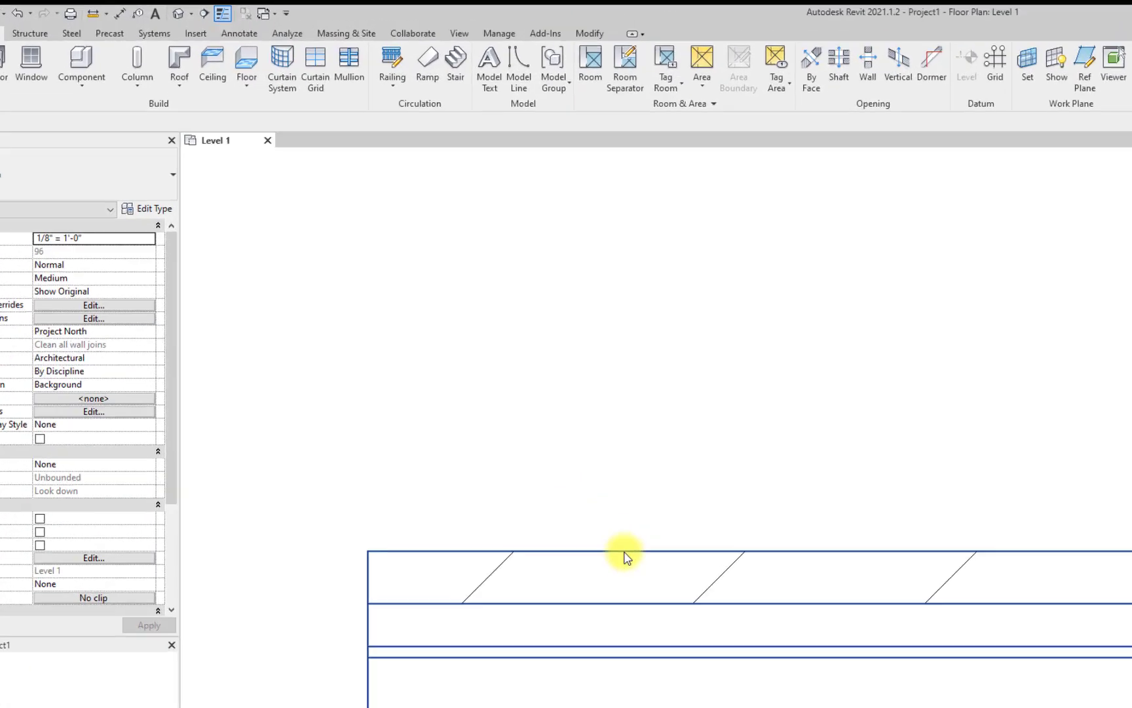
Switch Thin Lines off and back on twice to compare how the wall's line weights display.
click(190, 13)
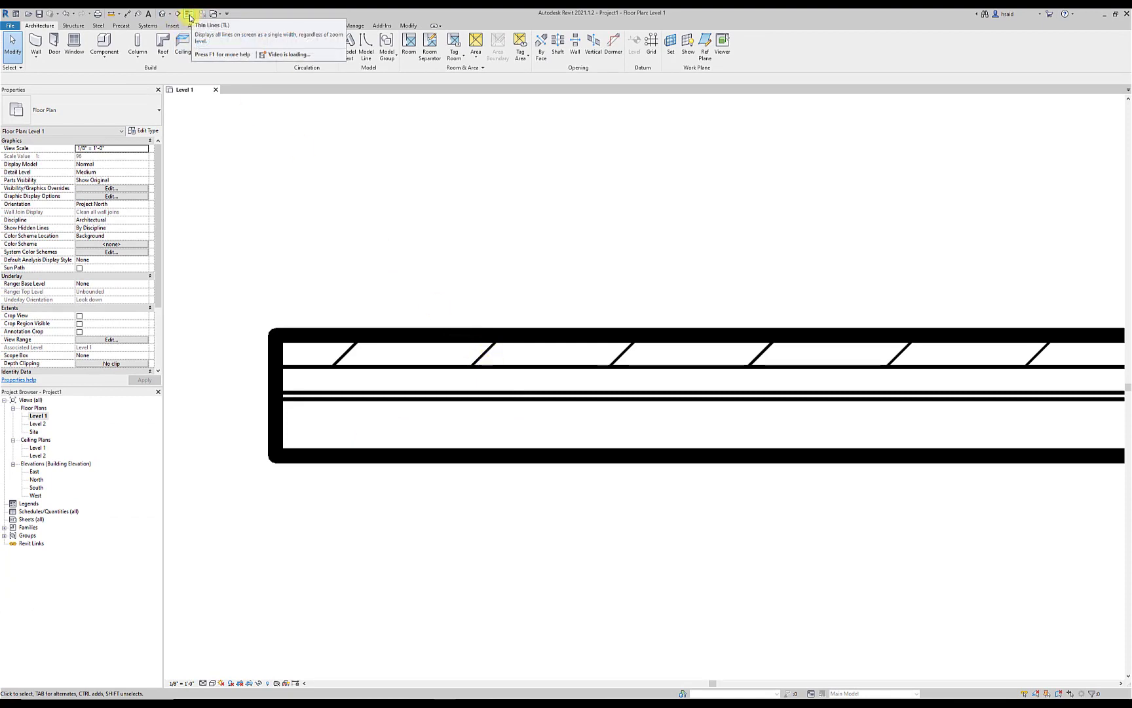
click(189, 14)
scroll(539, 324, down, 5)
middle_drag(640, 307, 432, 393)
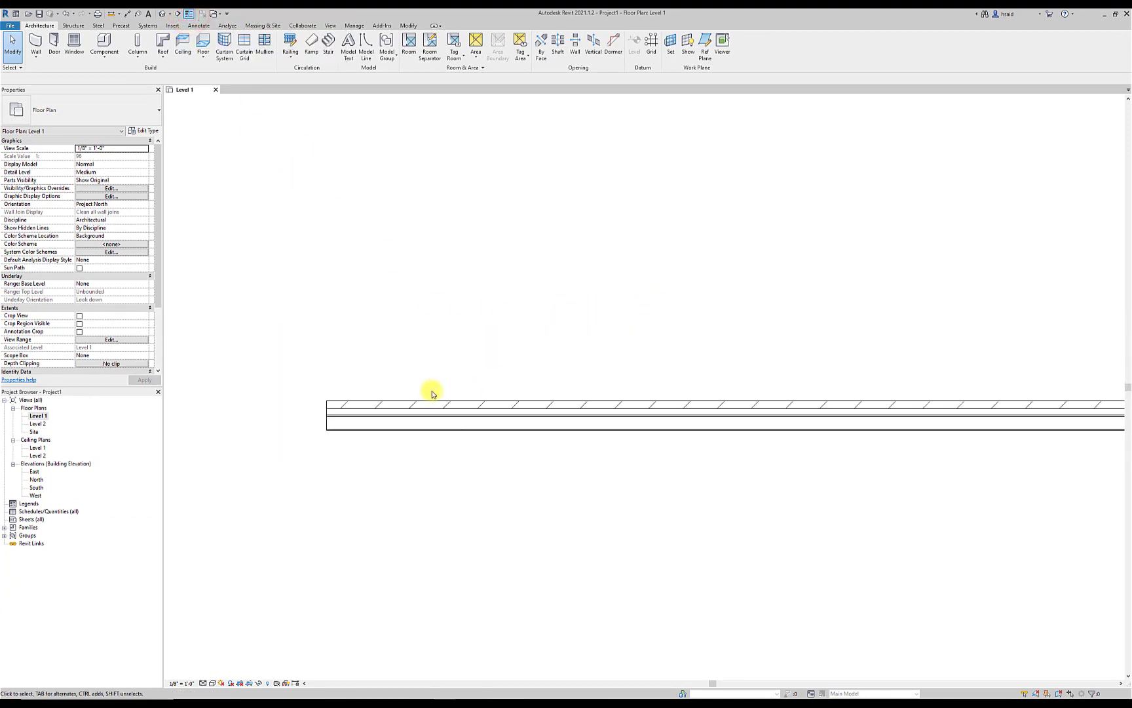
scroll(413, 388, up, 3)
middle_drag(261, 441, 377, 419)
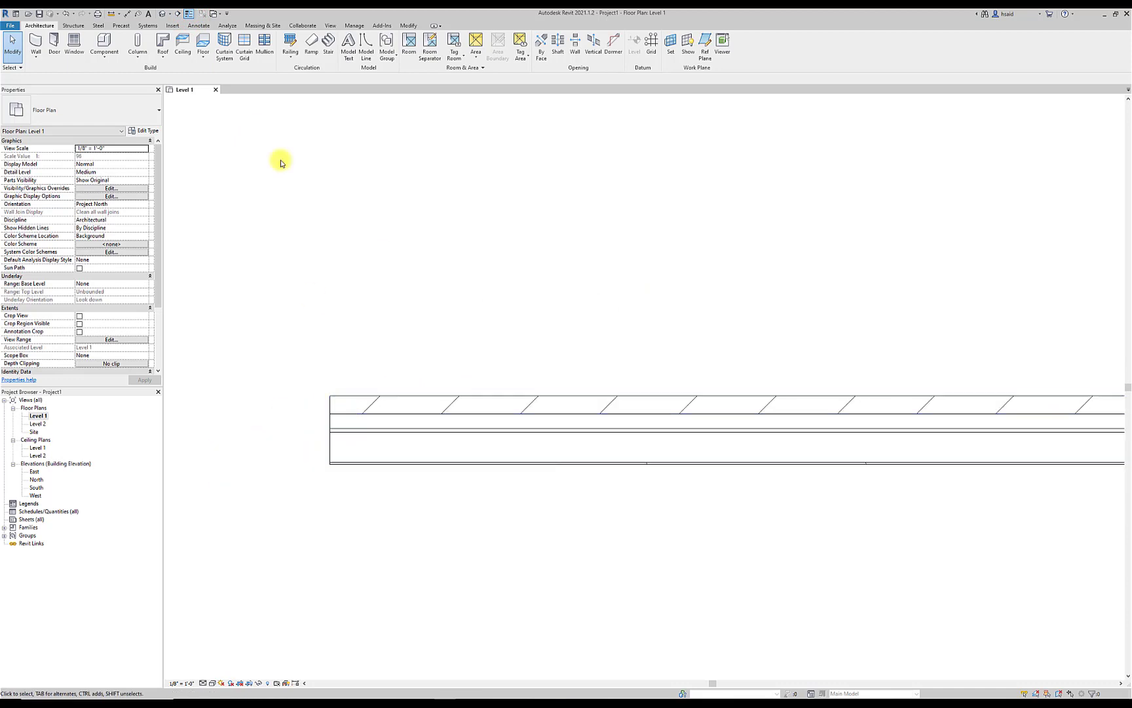
click(192, 14)
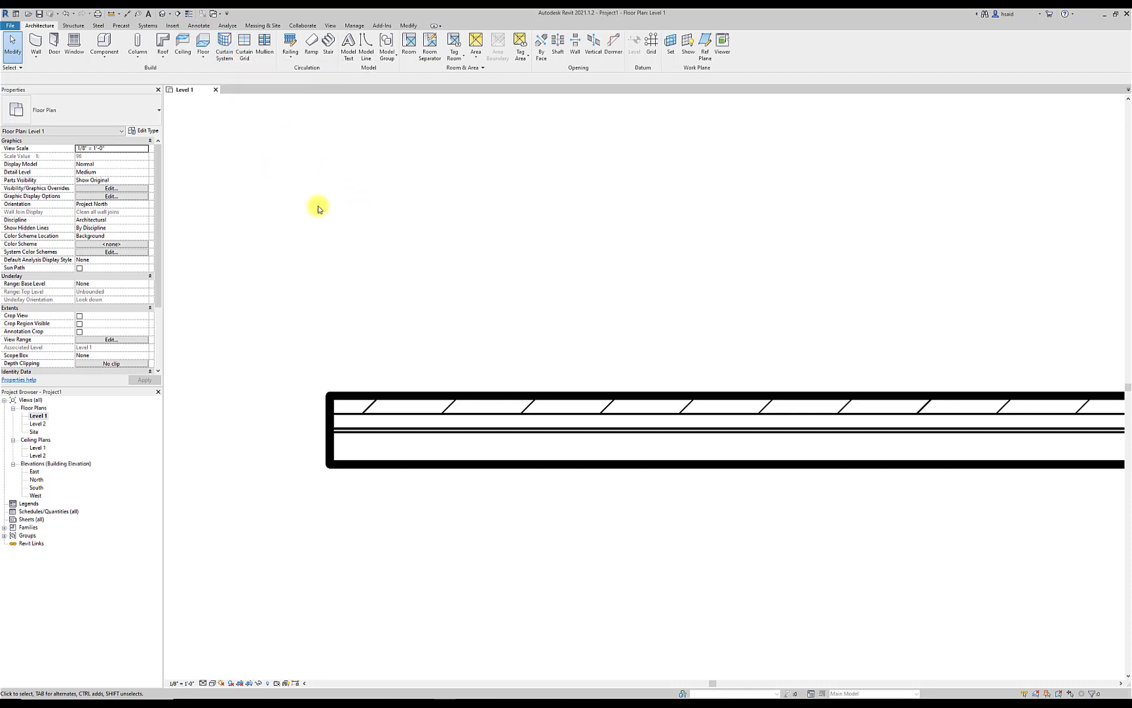
click(189, 13)
scroll(664, 351, down, 2)
middle_drag(794, 377, 490, 369)
scroll(492, 368, down, 2)
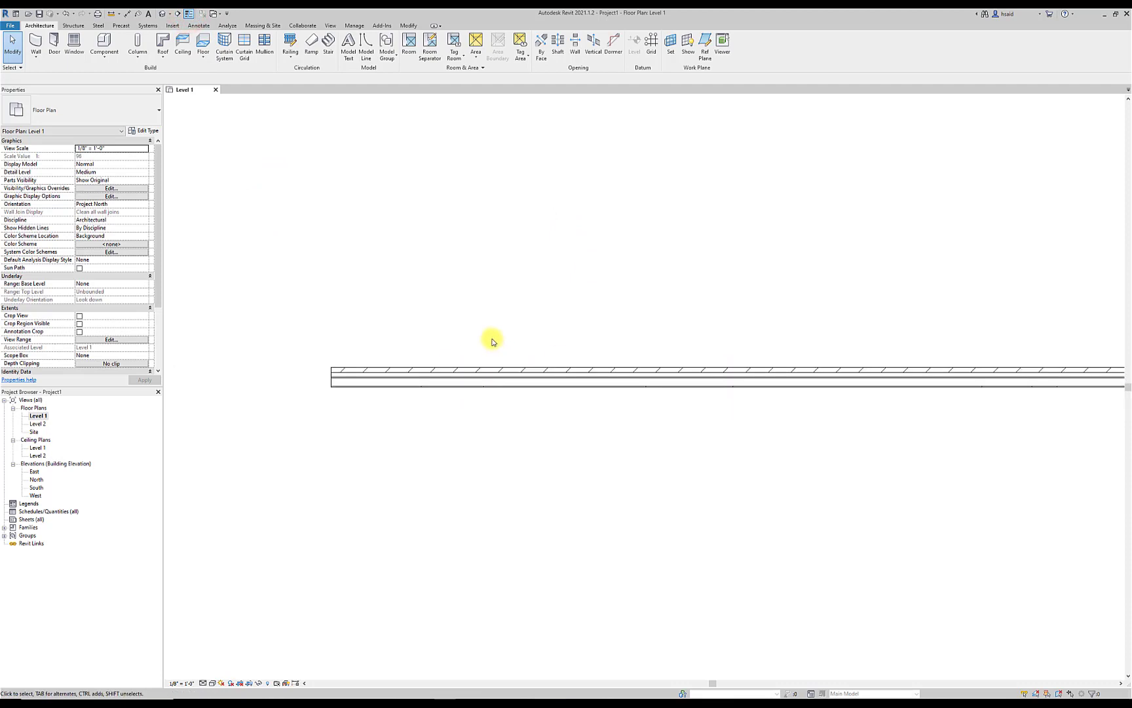
Open the brick wall's type properties and examine its construction, analytical and identity data parameters.
click(421, 382)
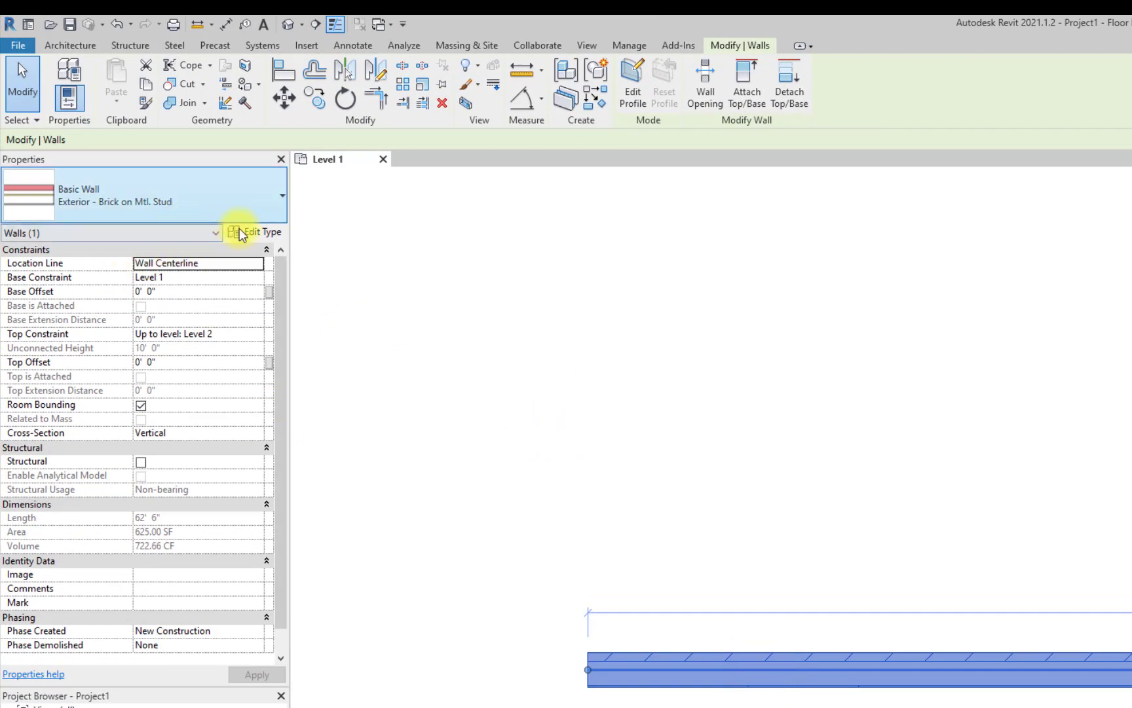
click(241, 233)
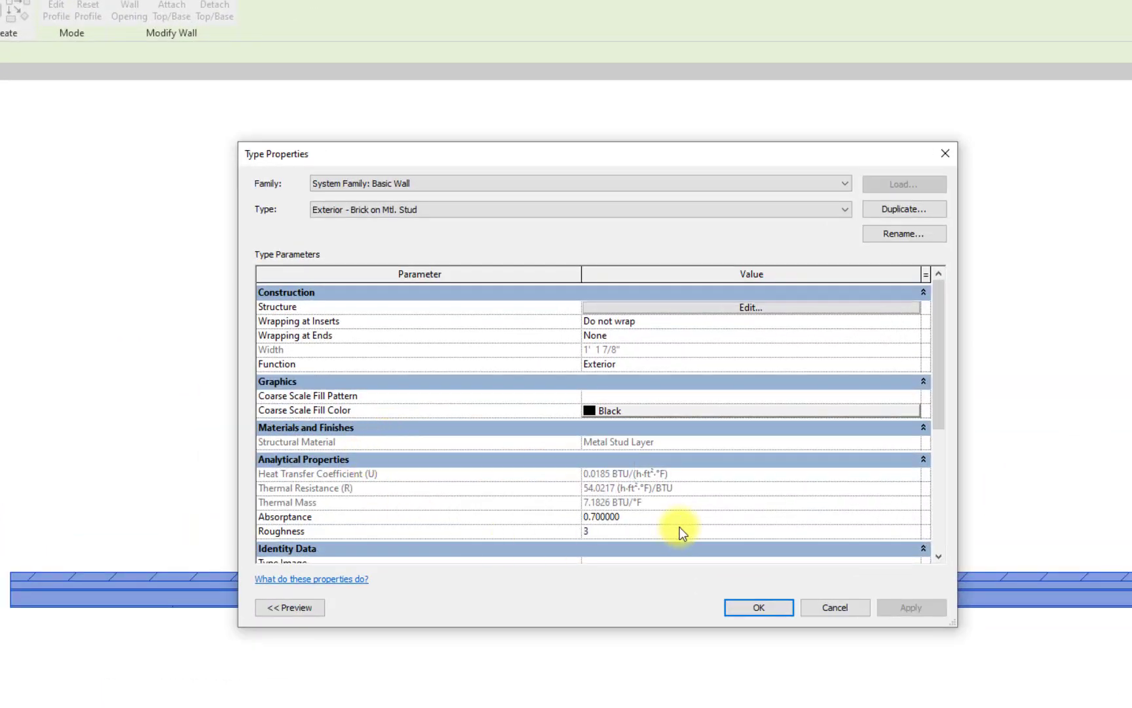
scroll(696, 384, down, 4)
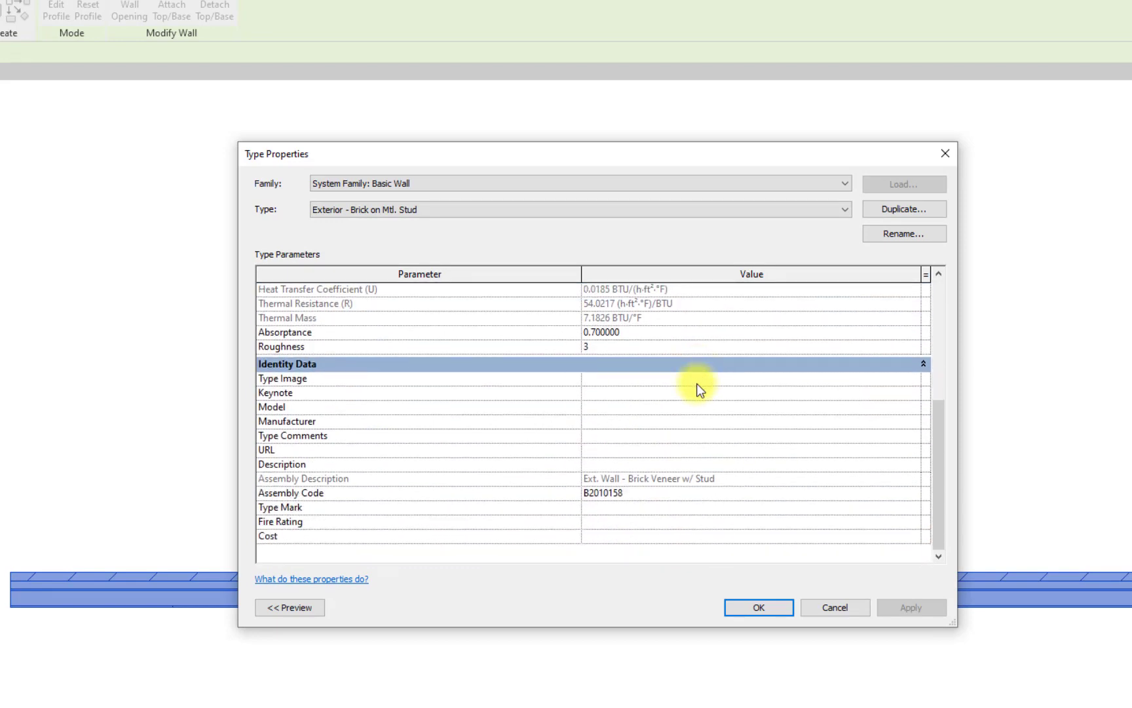
scroll(696, 383, up, 4)
scroll(696, 383, down, 4)
scroll(696, 387, up, 4)
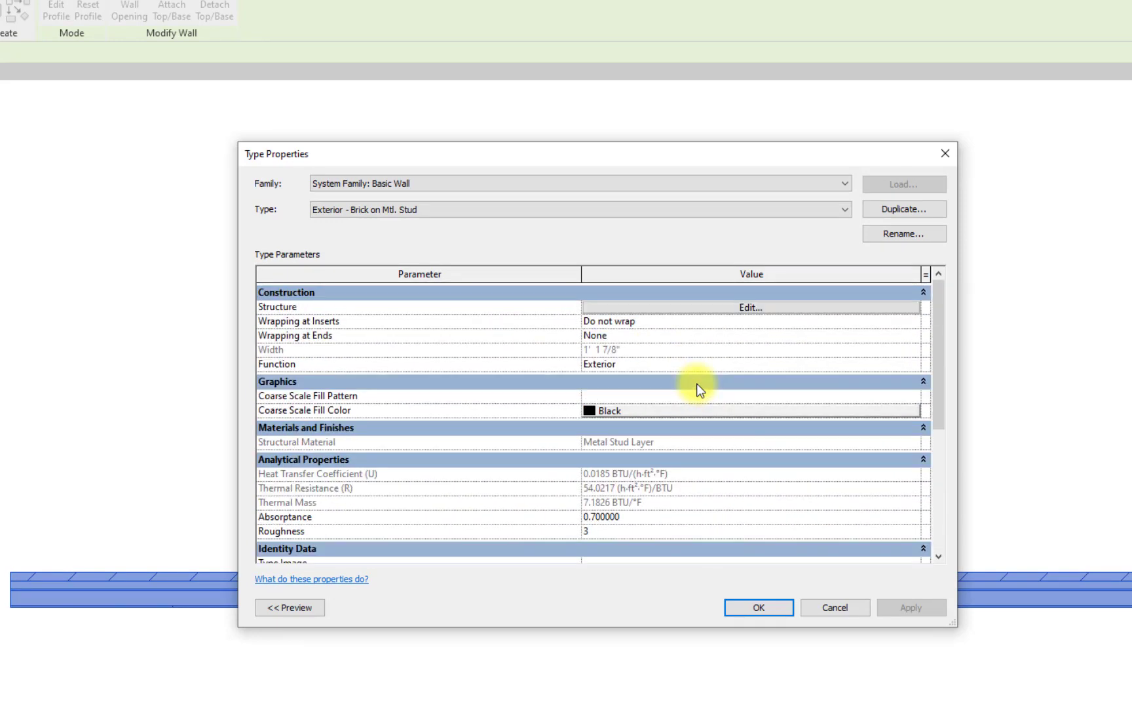
scroll(685, 409, down, 4)
scroll(684, 409, up, 2)
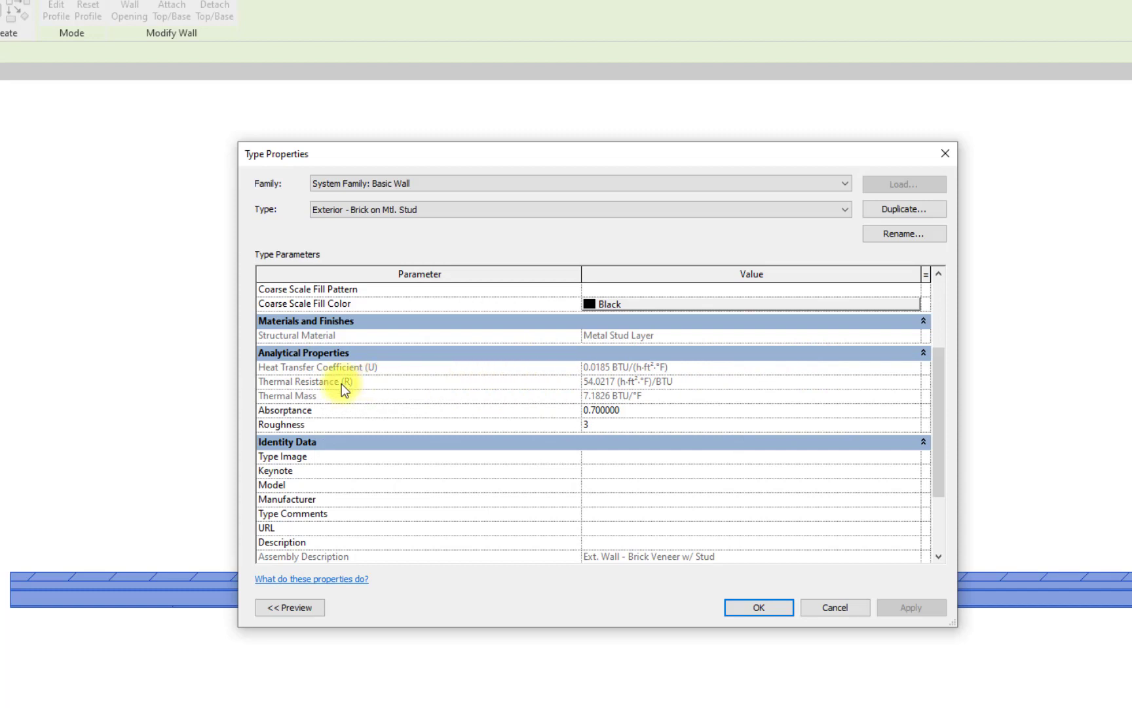
mouse_move(348, 371)
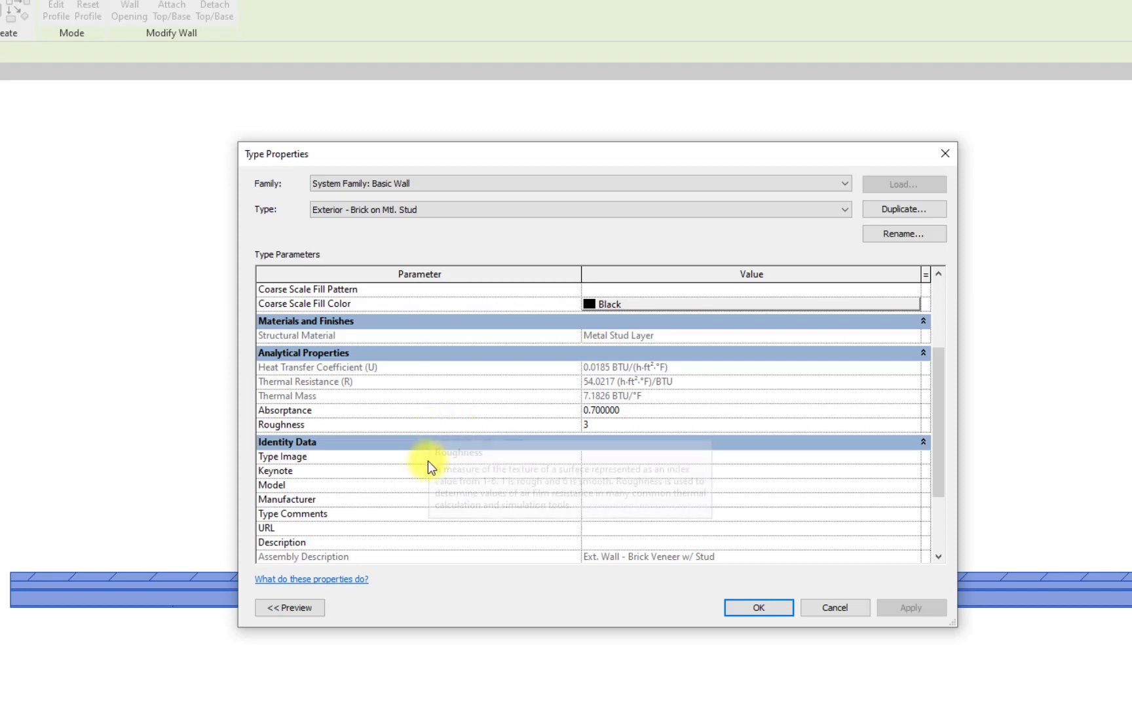
Review the wall type's identity data, including assembly code and type mark, and its analytical and construction parameters.
scroll(429, 462, down, 2)
click(286, 368)
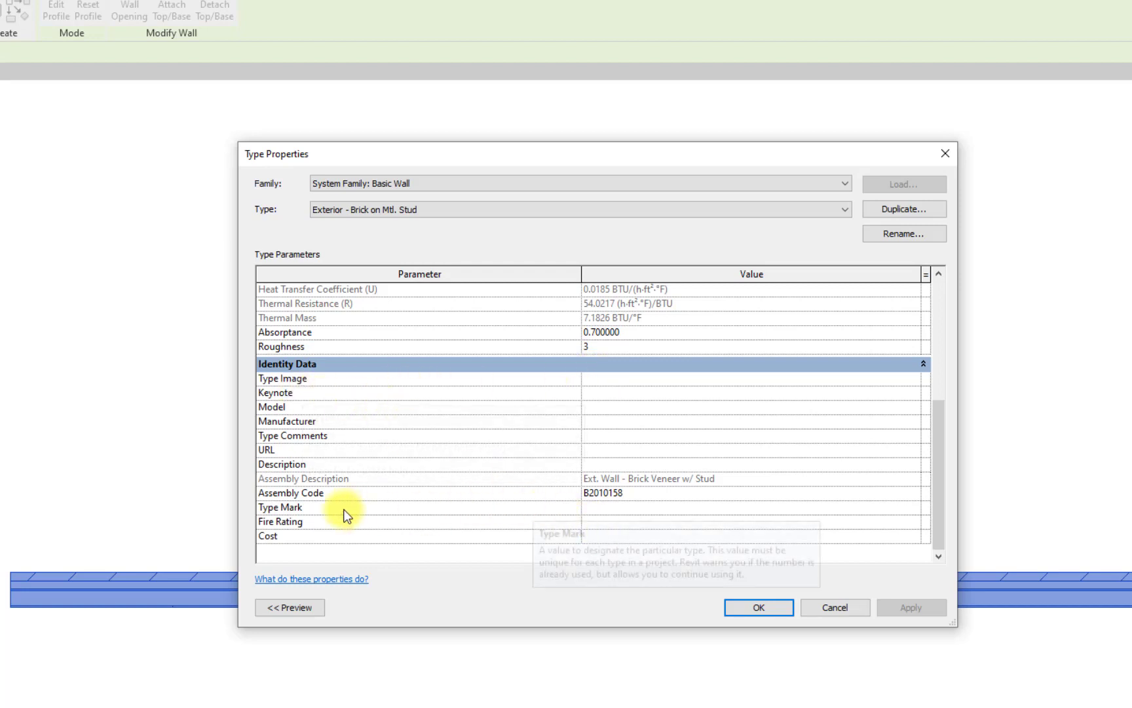
click(336, 492)
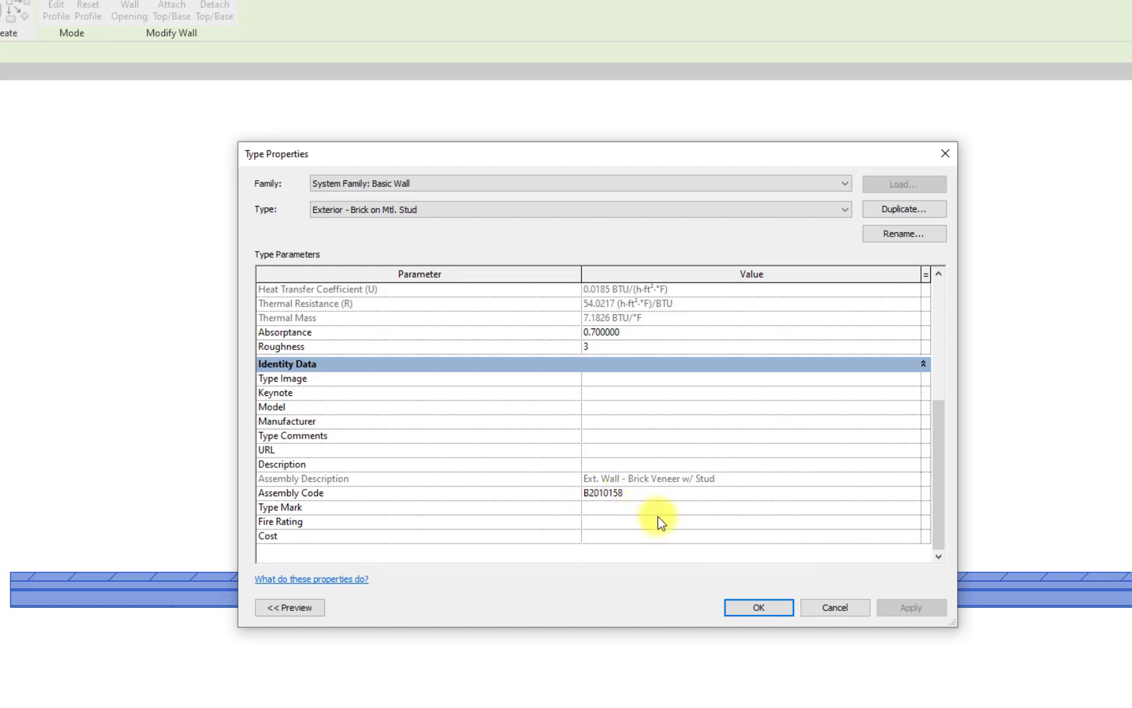
scroll(657, 517, up, 4)
scroll(433, 498, down, 3)
scroll(387, 478, up, 2)
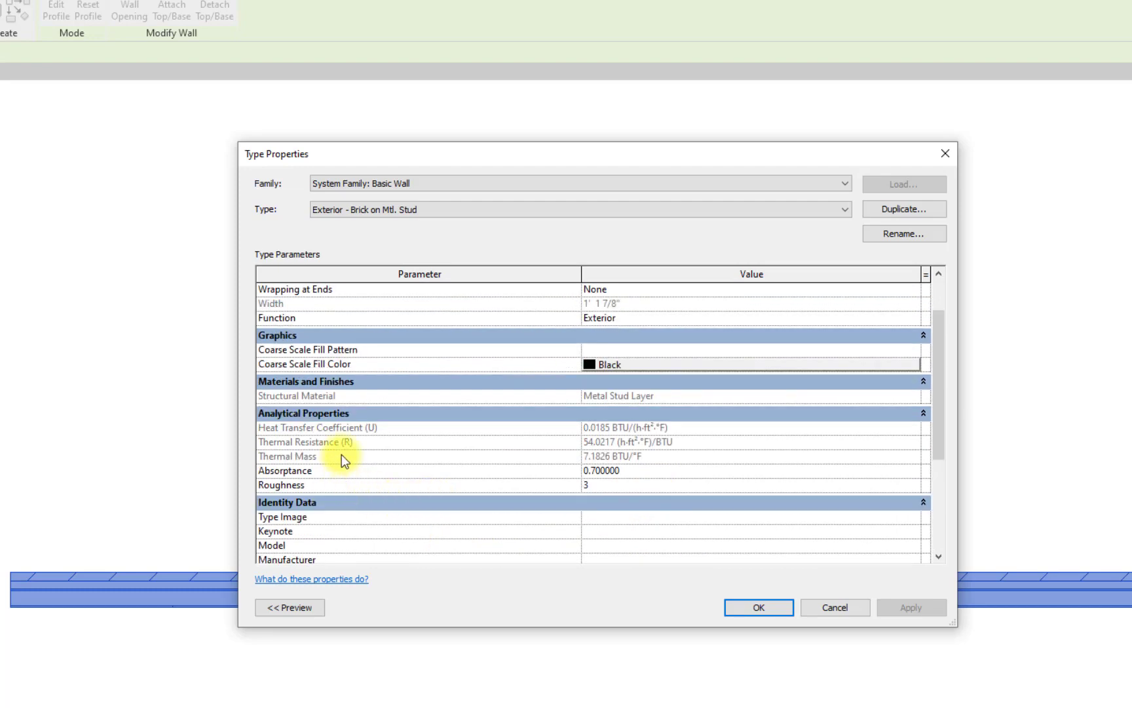
scroll(419, 516, up, 1)
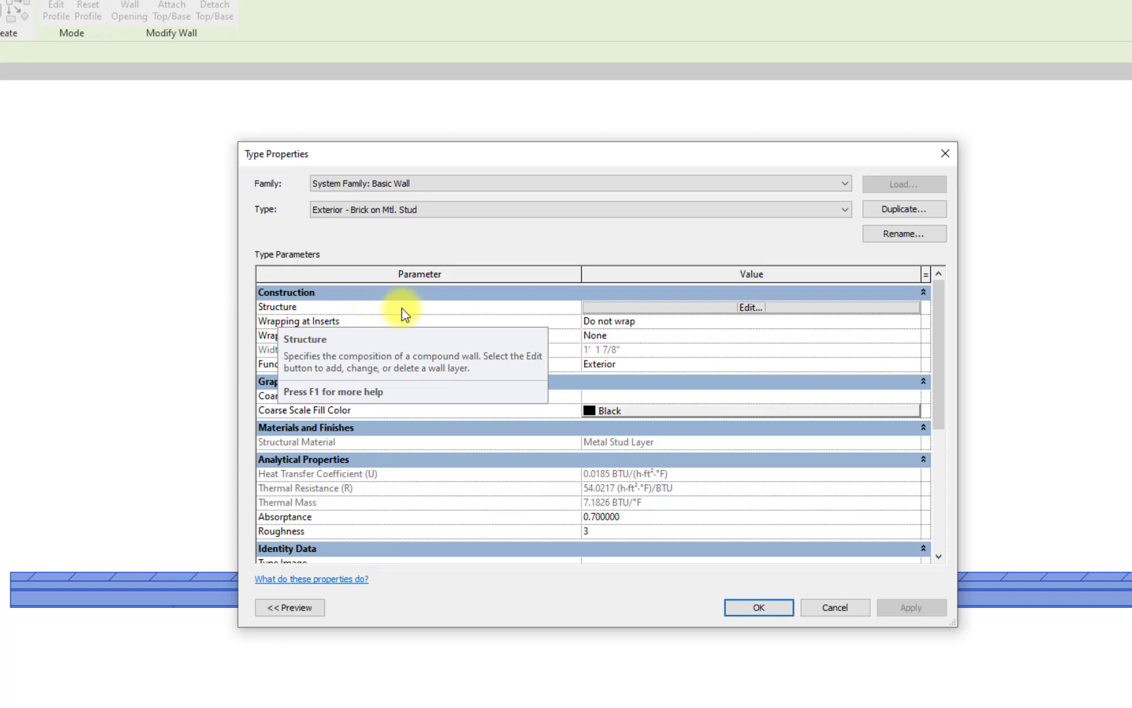
Open the wall type's structure and examine the function, material and thickness of its brick, membrane and substrate layers.
click(771, 307)
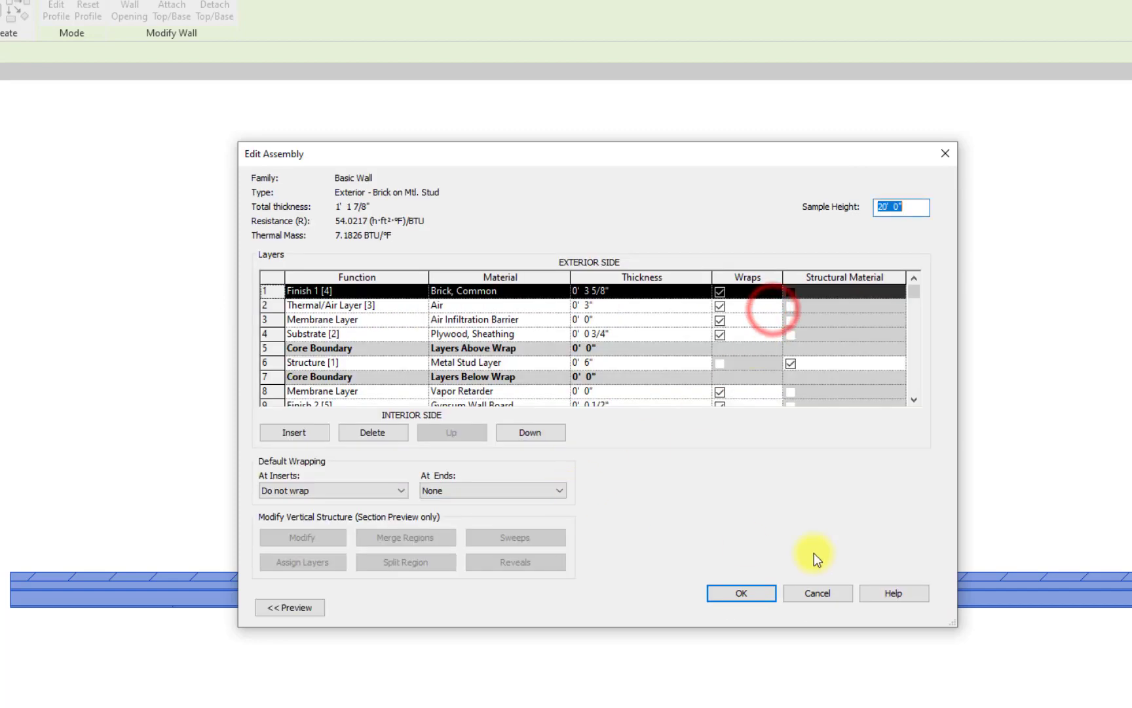
drag(946, 617, 950, 627)
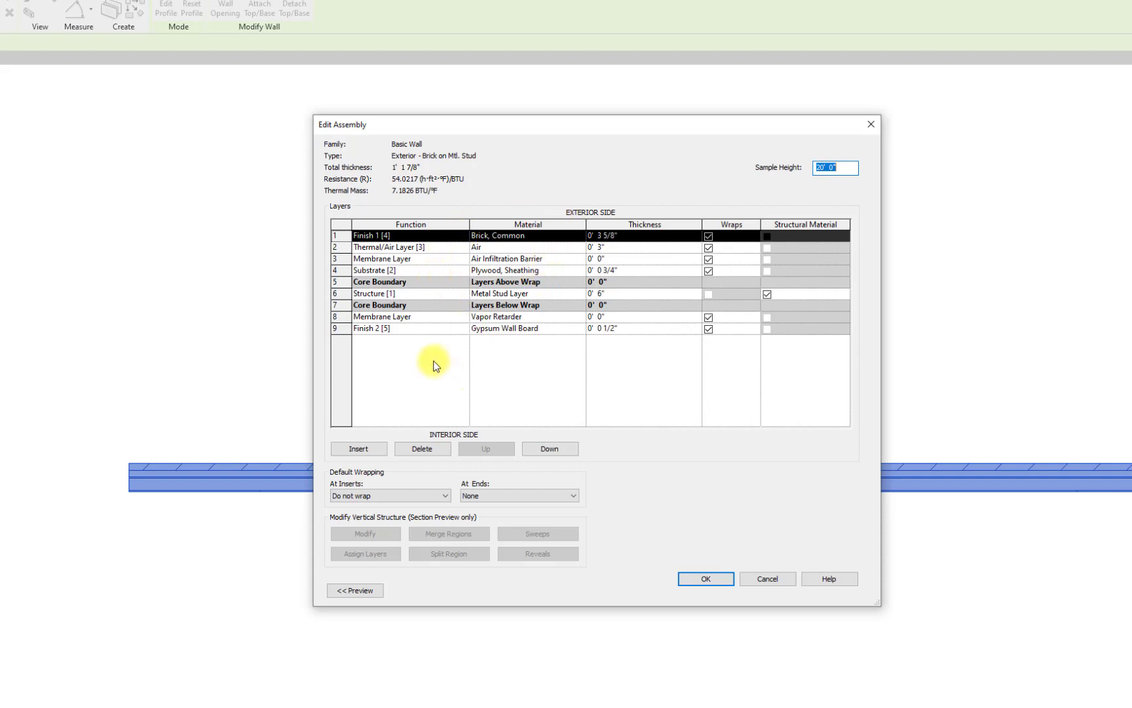
click(395, 237)
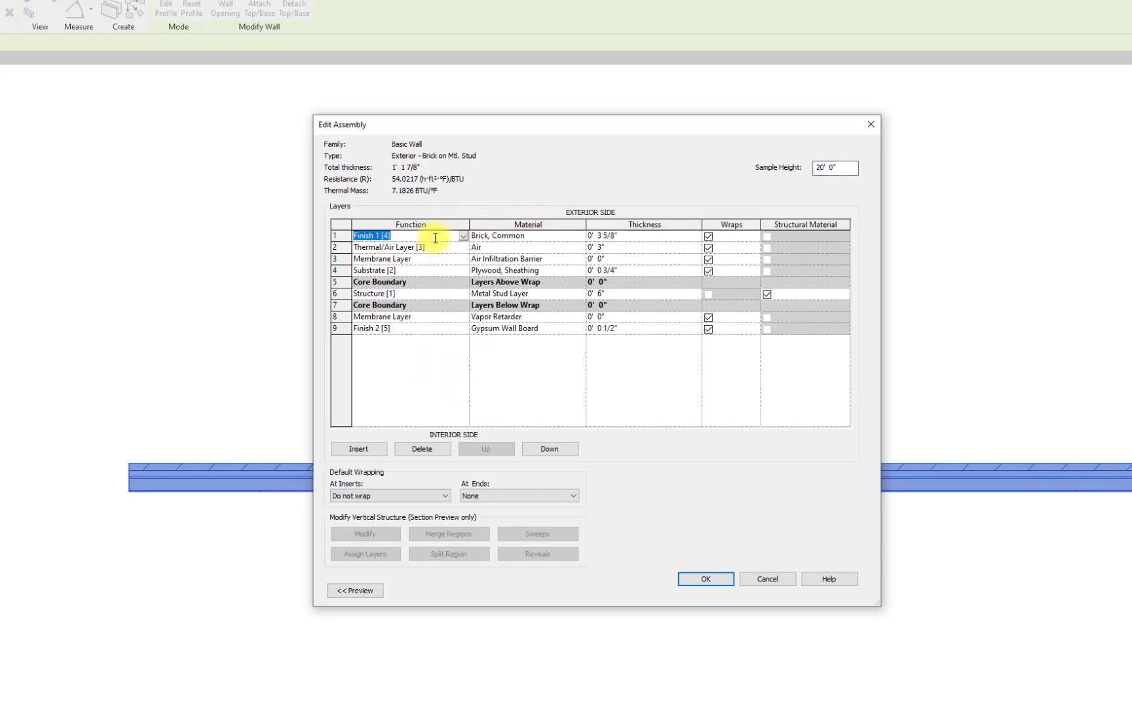
click(516, 236)
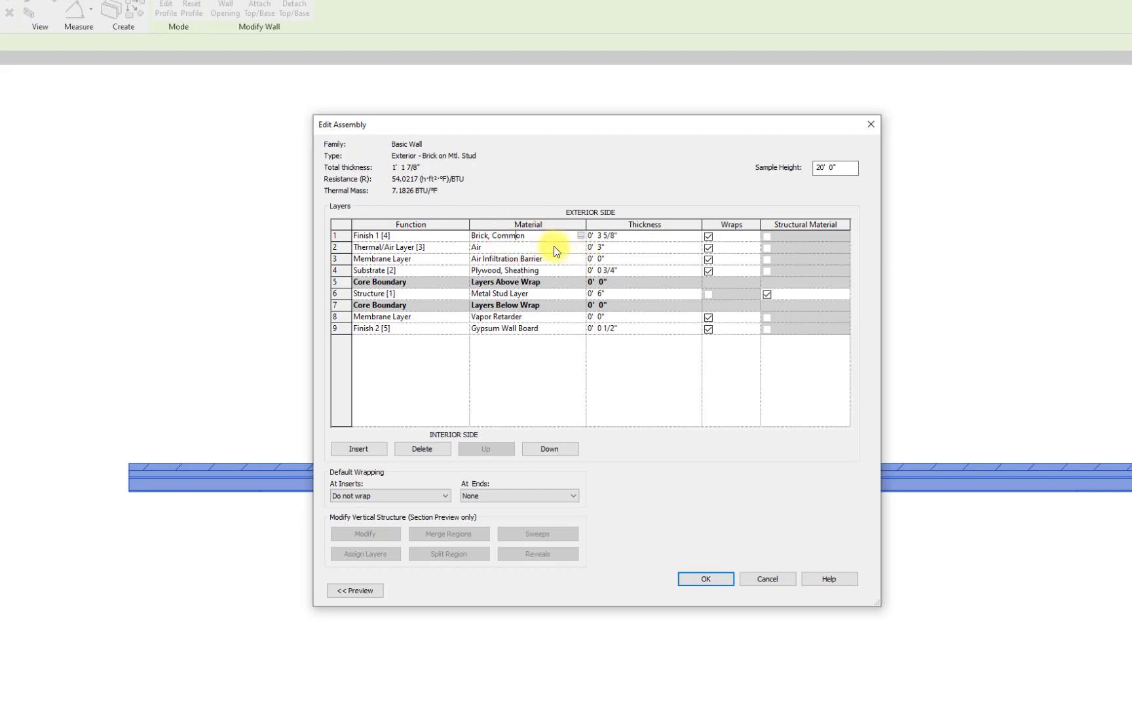
click(517, 236)
click(374, 261)
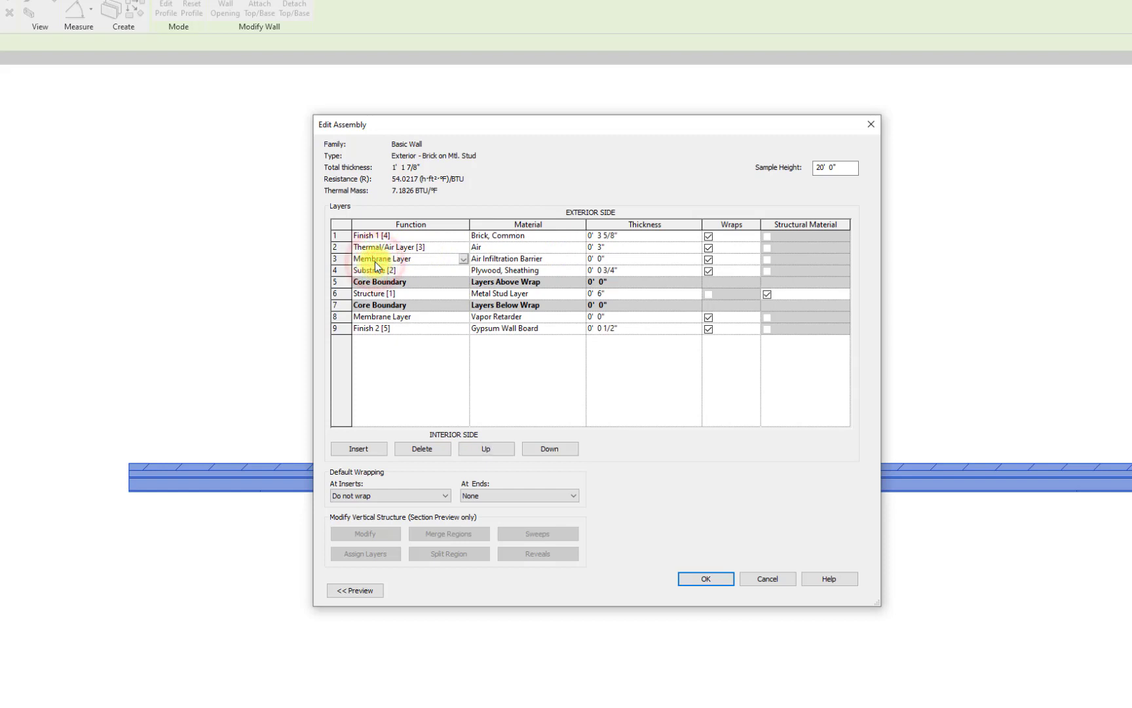
click(417, 270)
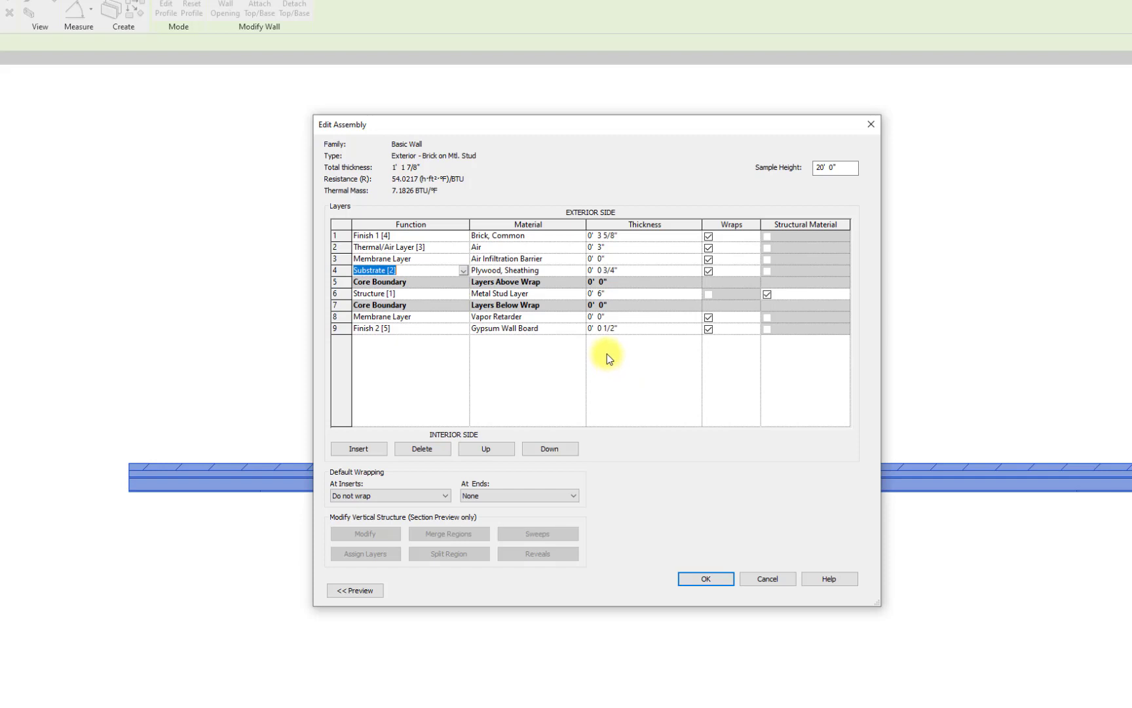
click(411, 258)
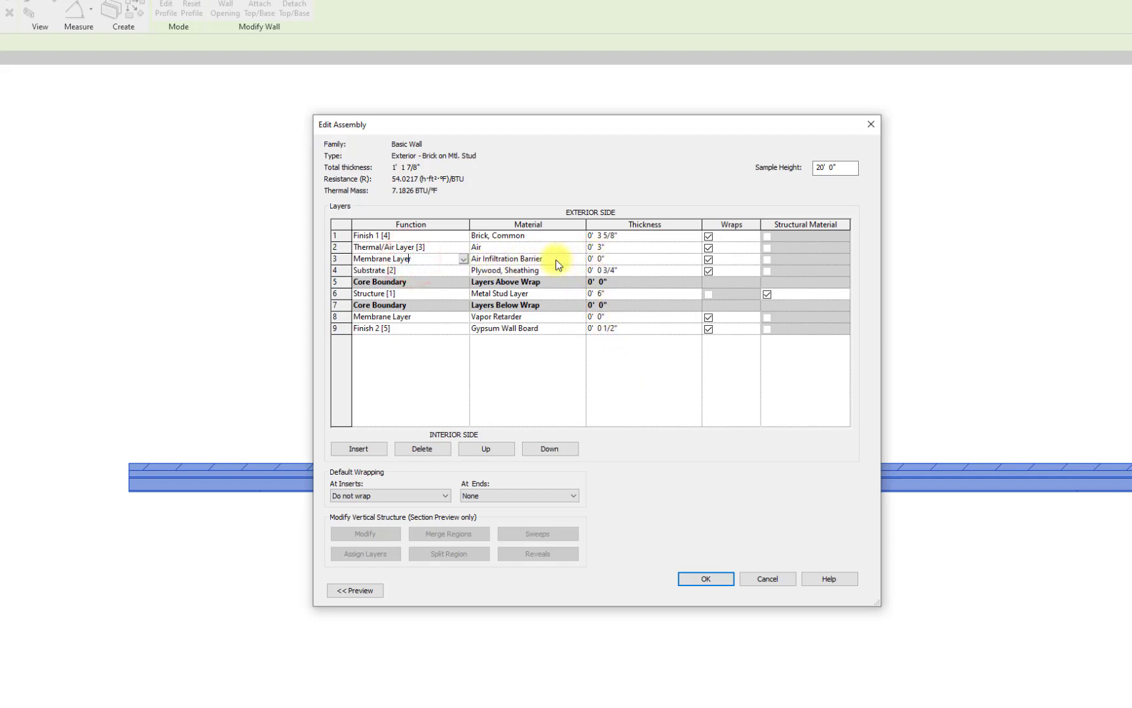
click(620, 259)
Try to set the Air layer's thickness to 0.
click(603, 247)
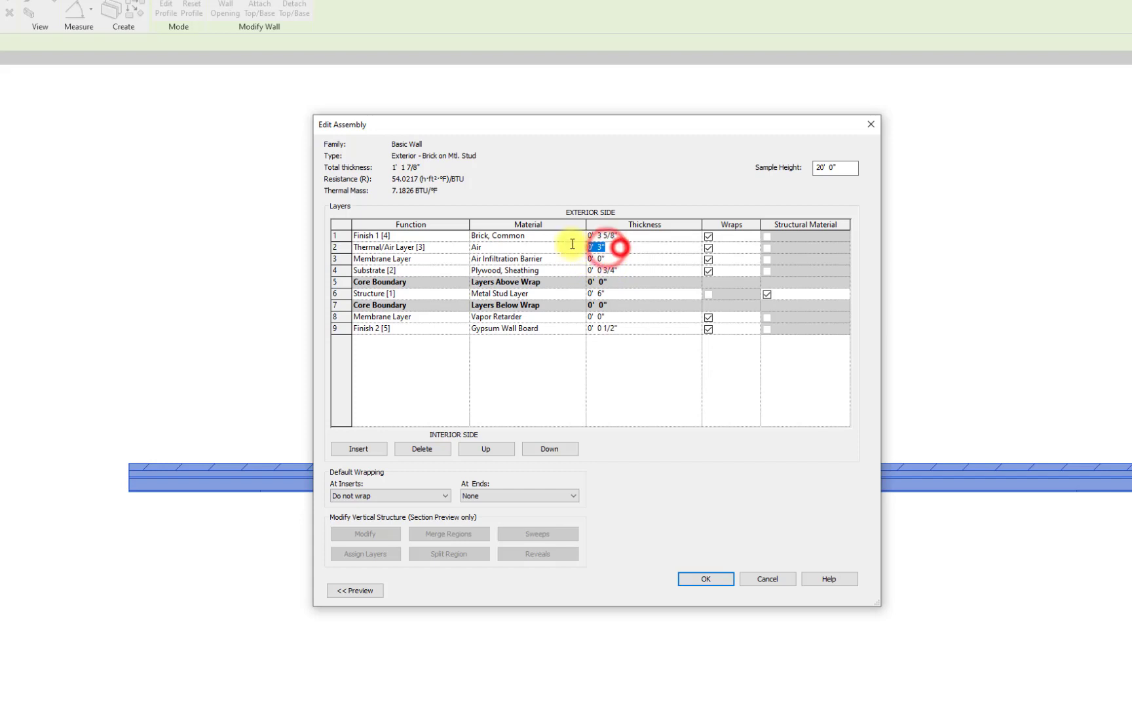
key(BackSpace)
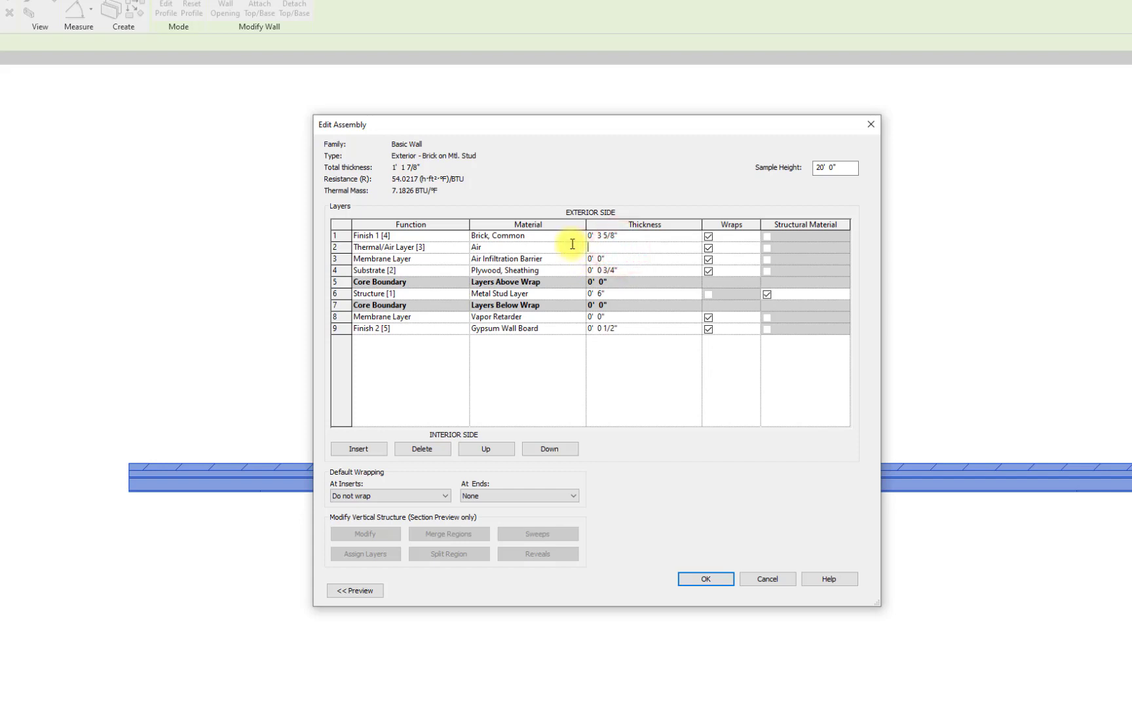
text(0)
key(Return)
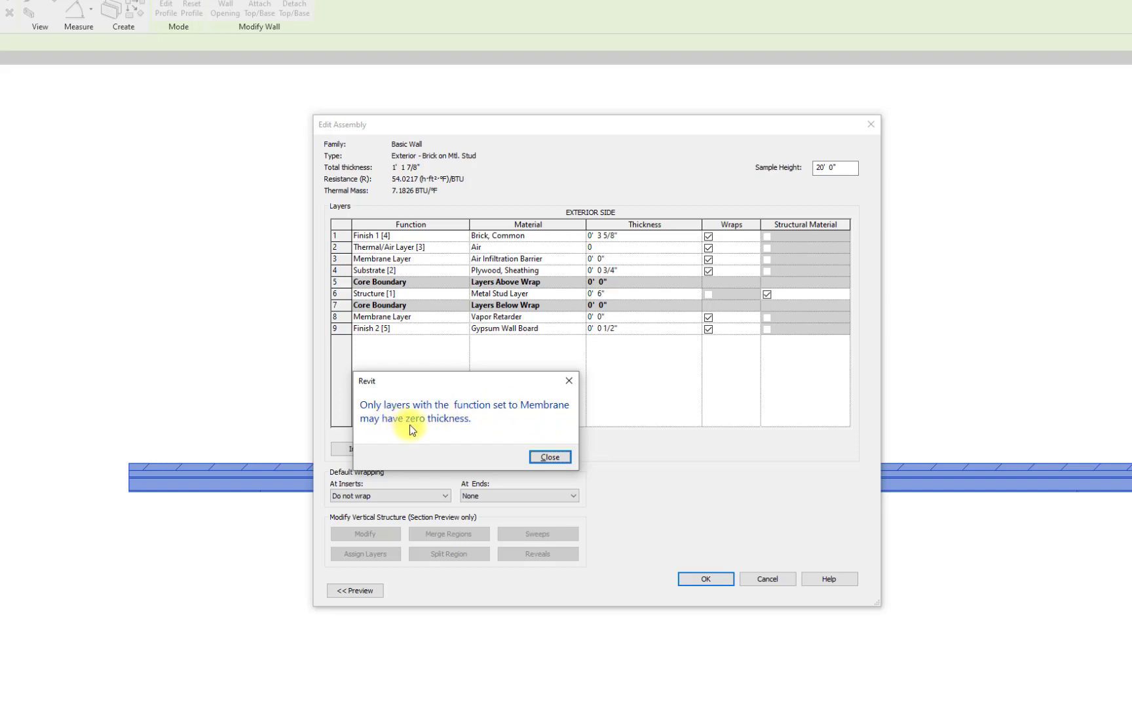
click(550, 457)
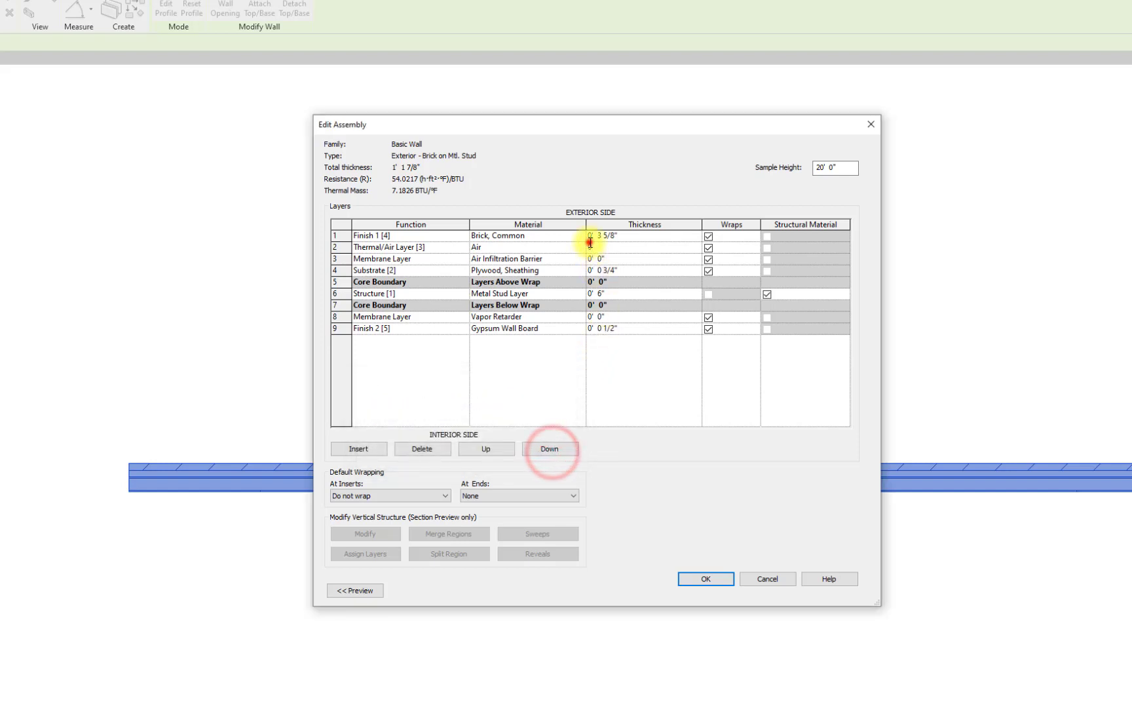
click(582, 247)
key(Escape)
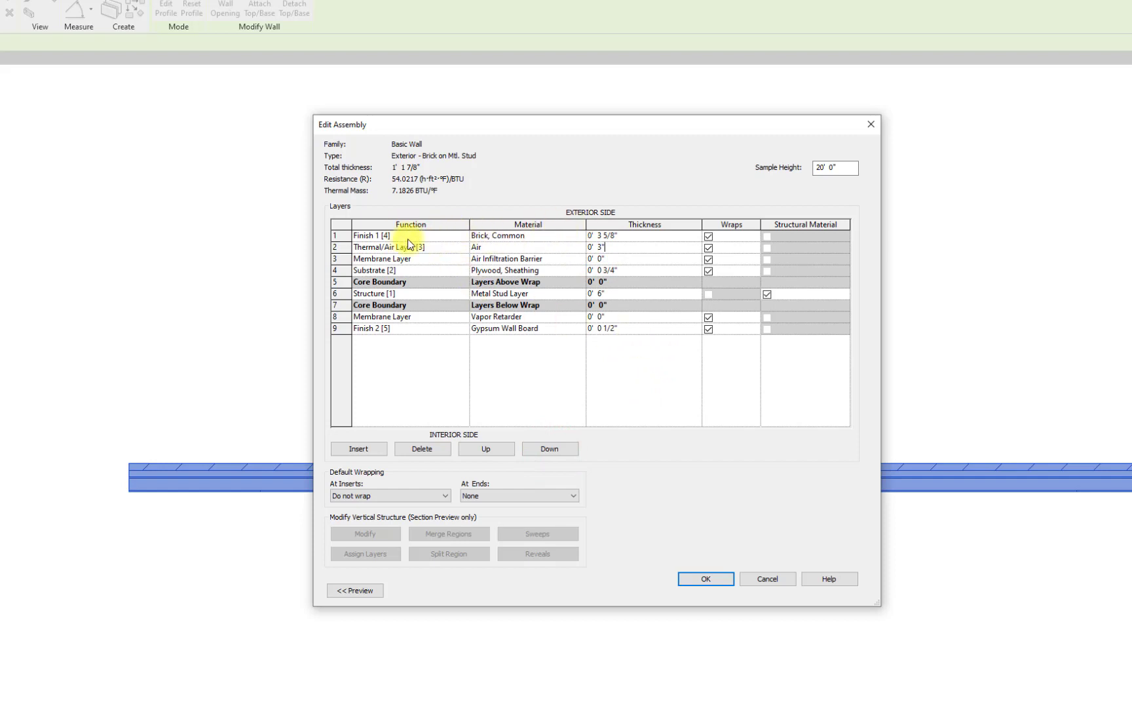
Examine the function options available for the Brick, Common layer and leave the assembly without changes.
click(377, 234)
click(464, 235)
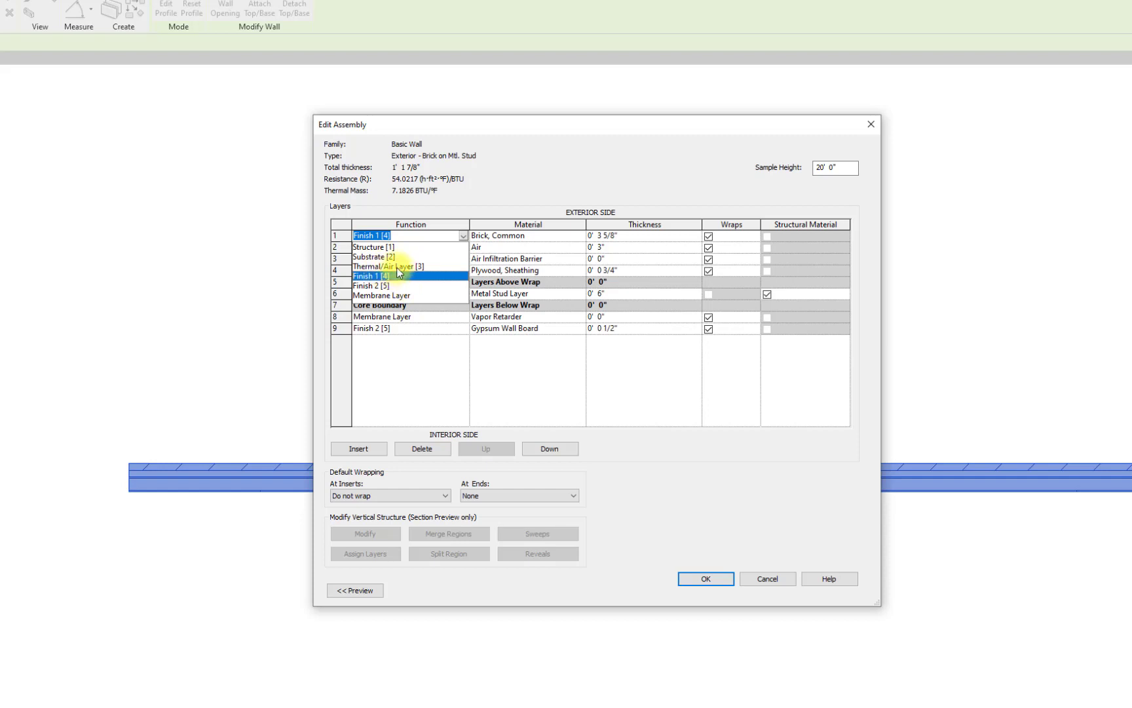
click(465, 236)
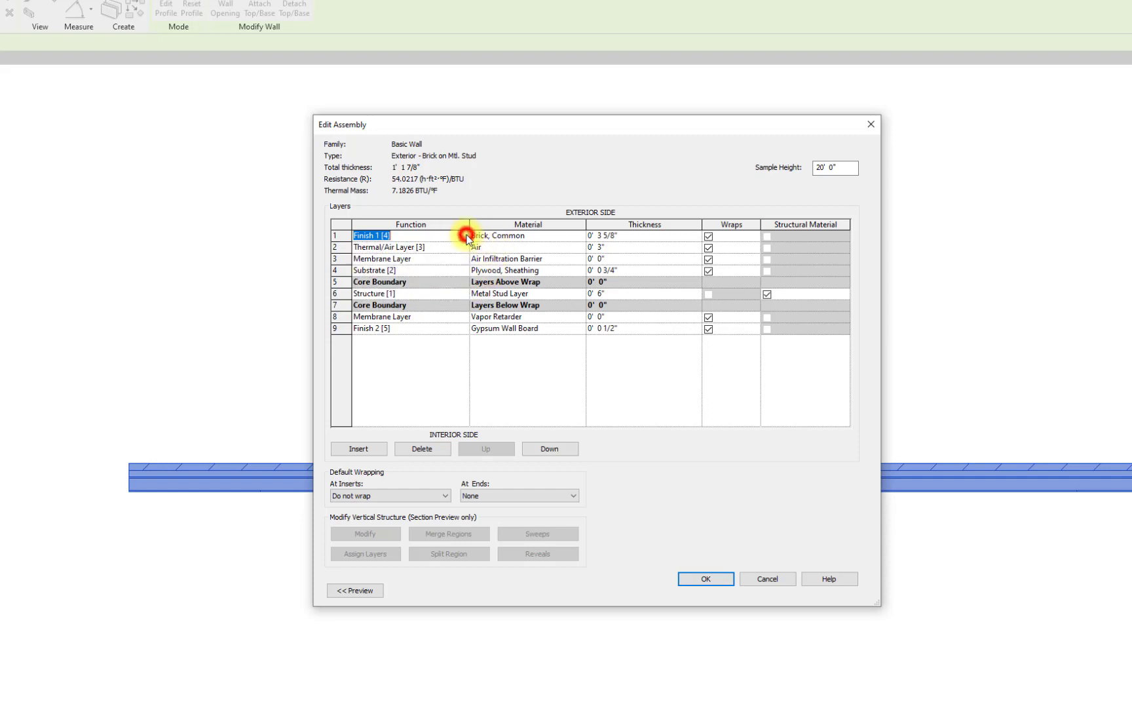
click(464, 235)
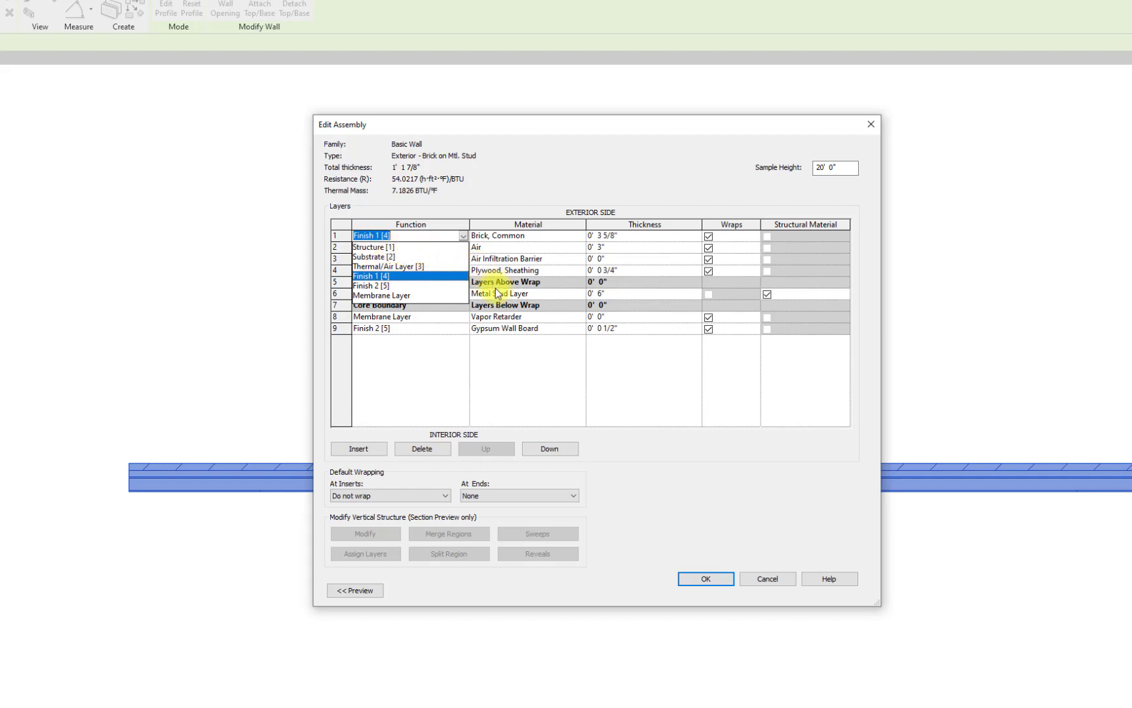
click(516, 163)
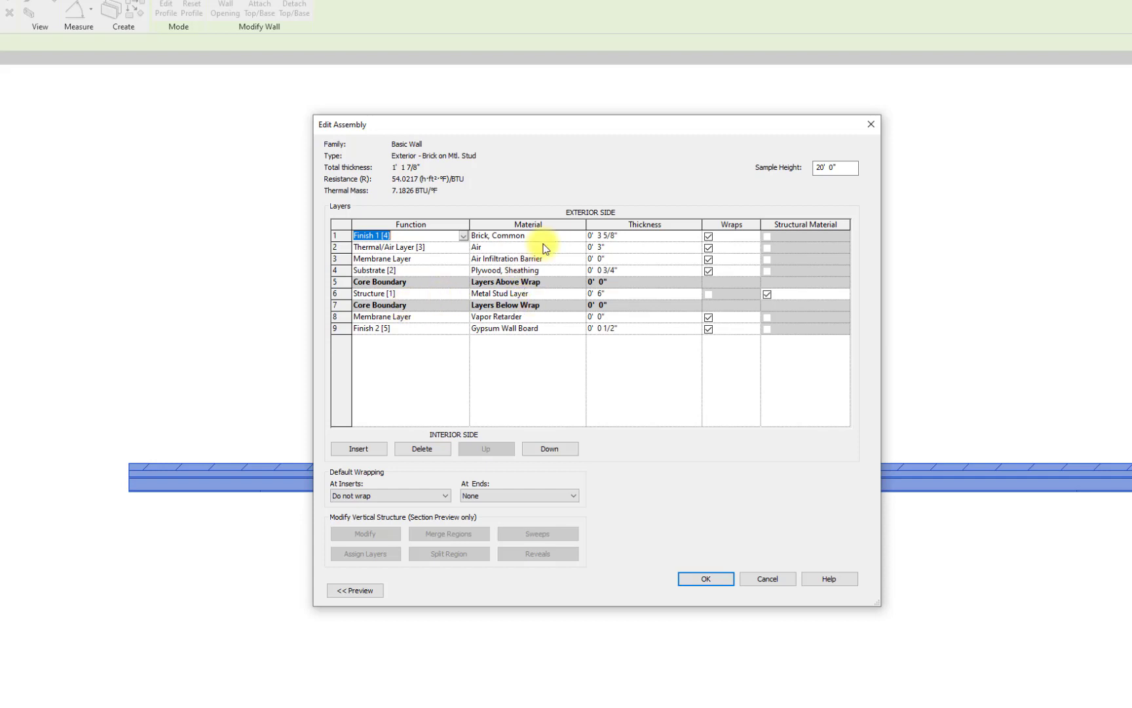
click(783, 583)
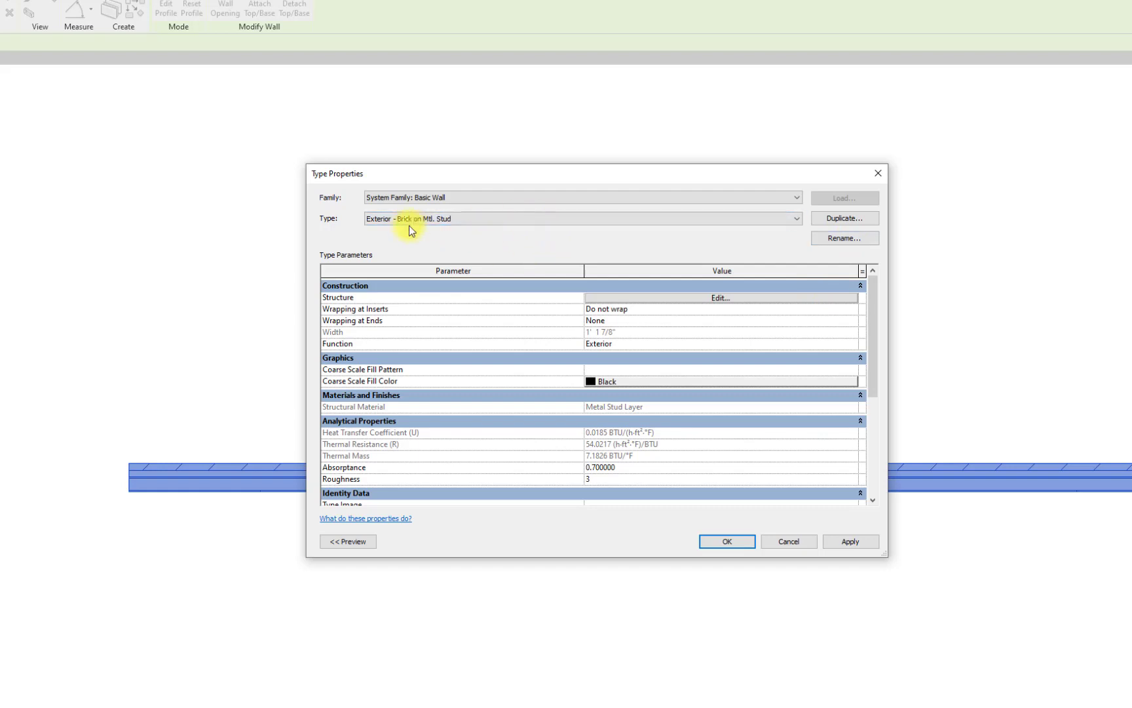
Duplicate the wall type as "Exterior - Brick on Mtl. Stud 8" - Blue Paint".
click(851, 220)
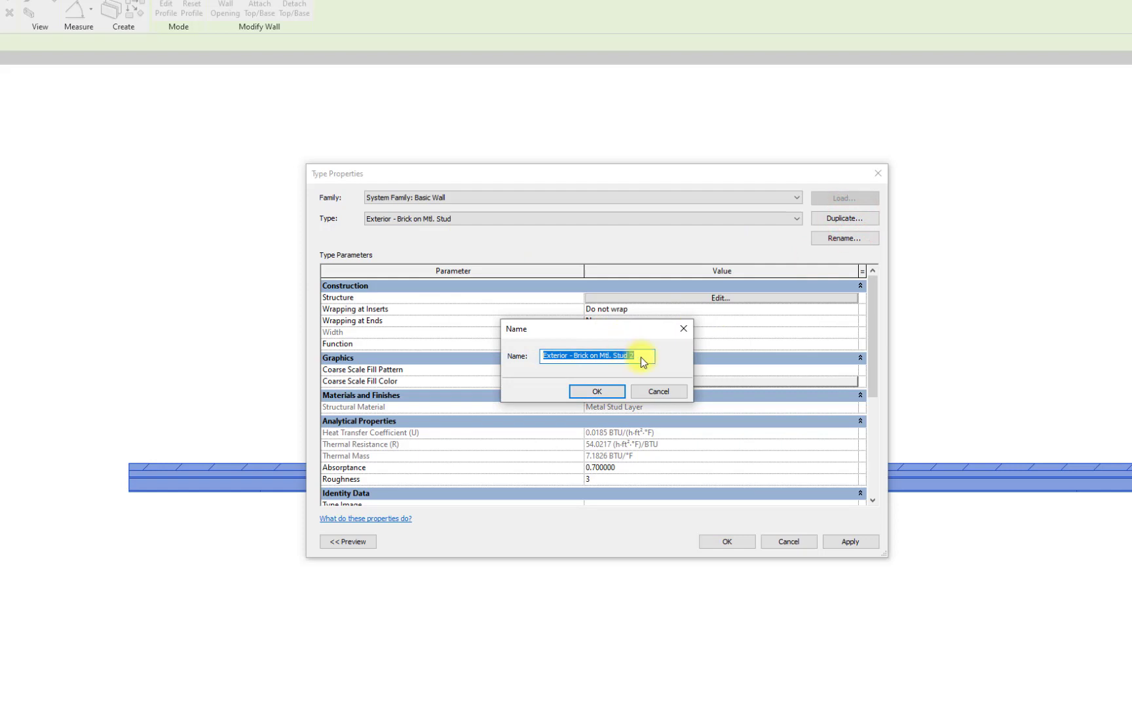
click(641, 359)
text(Blue Paint)
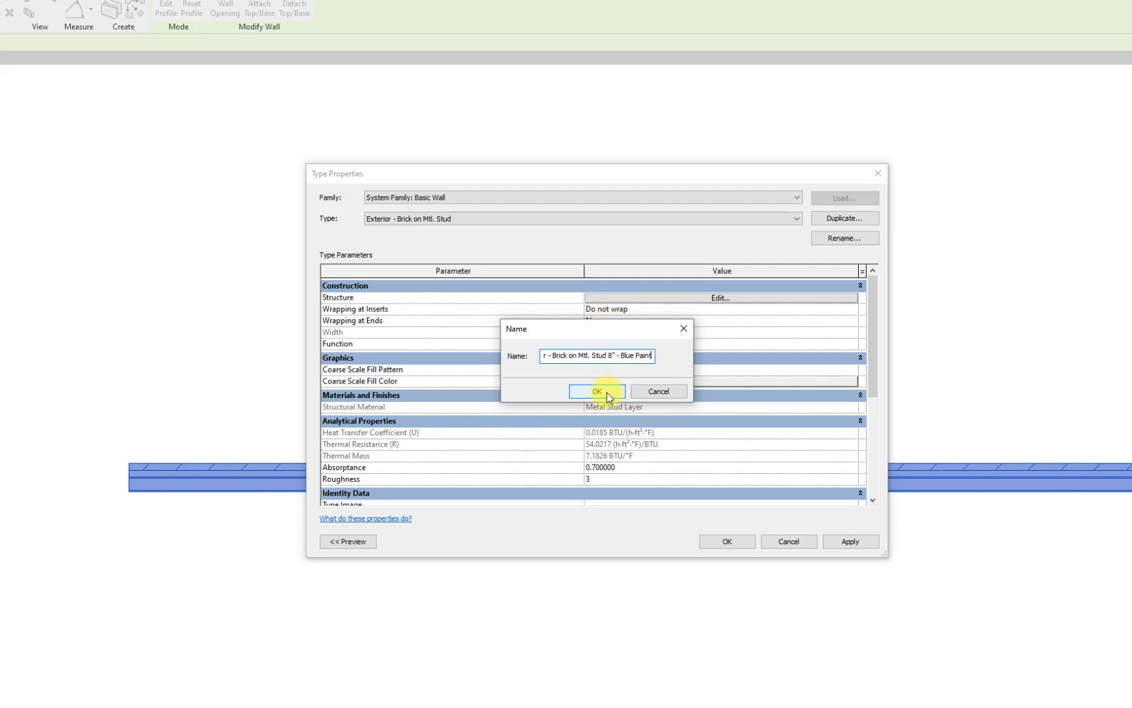
click(607, 392)
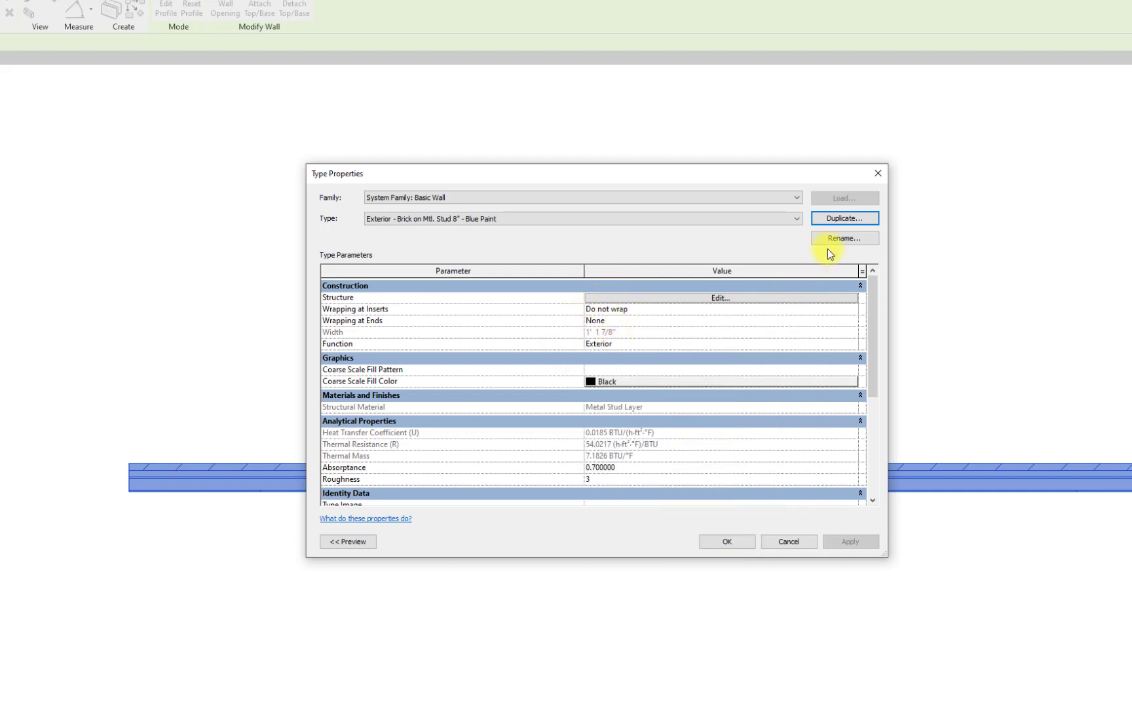
Set the Metal Stud Layer's thickness to 8" in the new wall type's structure.
click(664, 299)
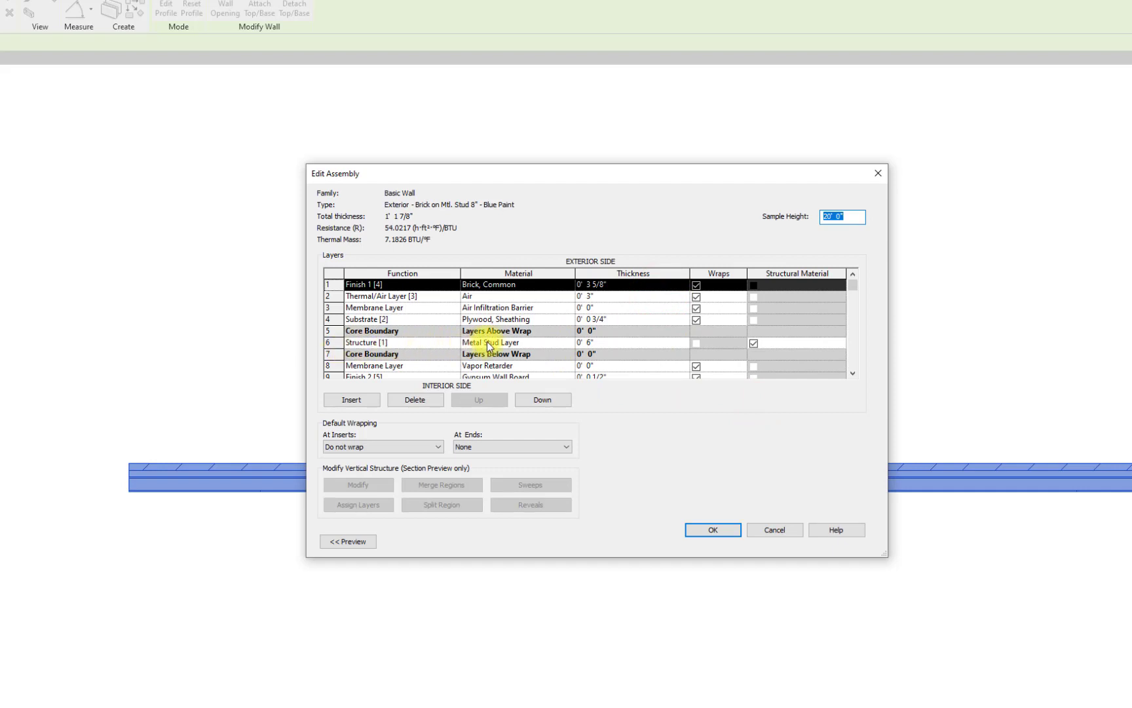
click(582, 344)
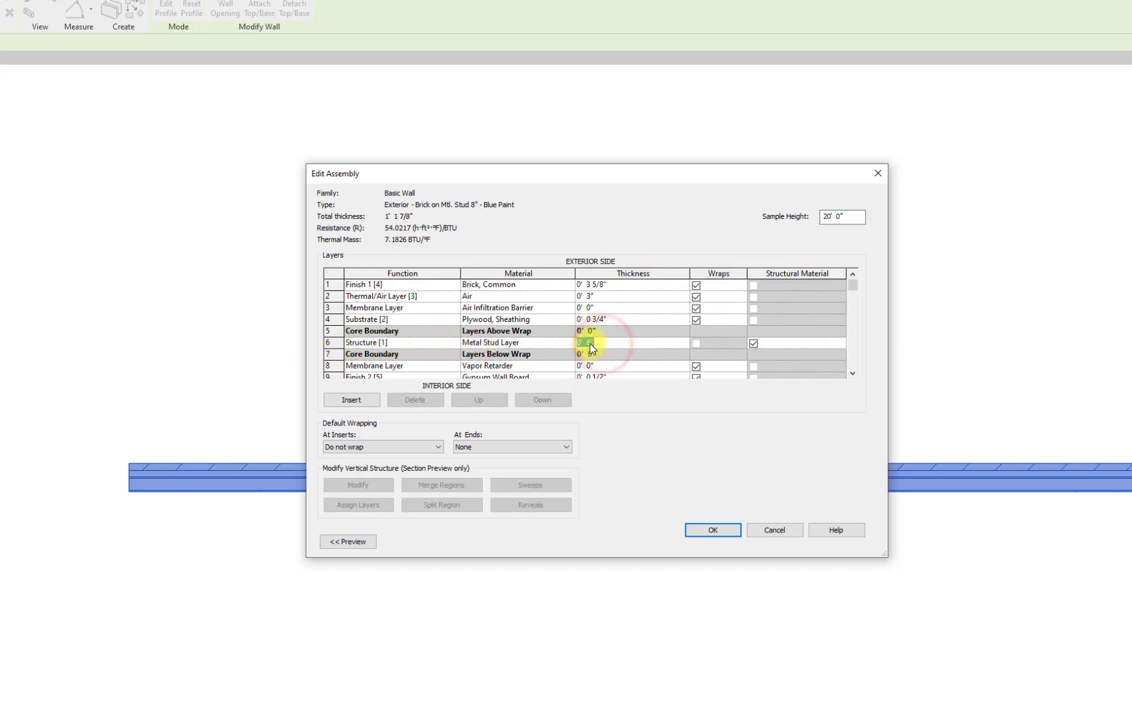
click(590, 342)
key(BackSpace)
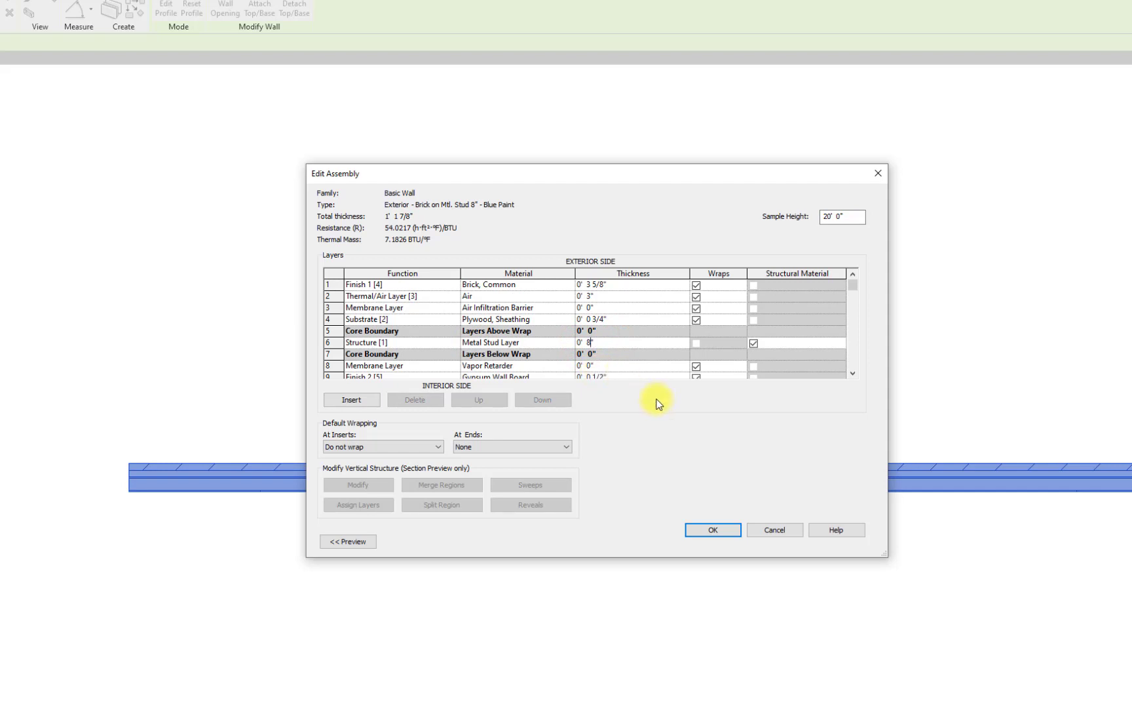
Insert a new layer below the Gypsum Wall Board on the interior side and set its function to Finish 2 [5].
scroll(621, 365, down, 1)
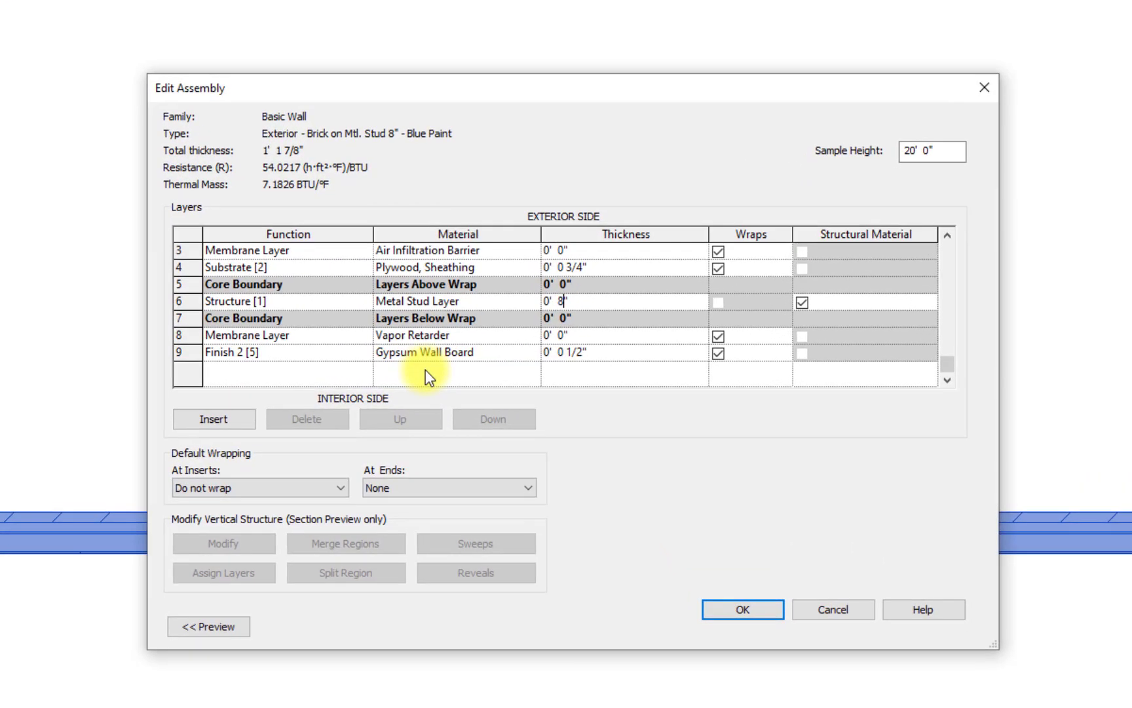
click(272, 355)
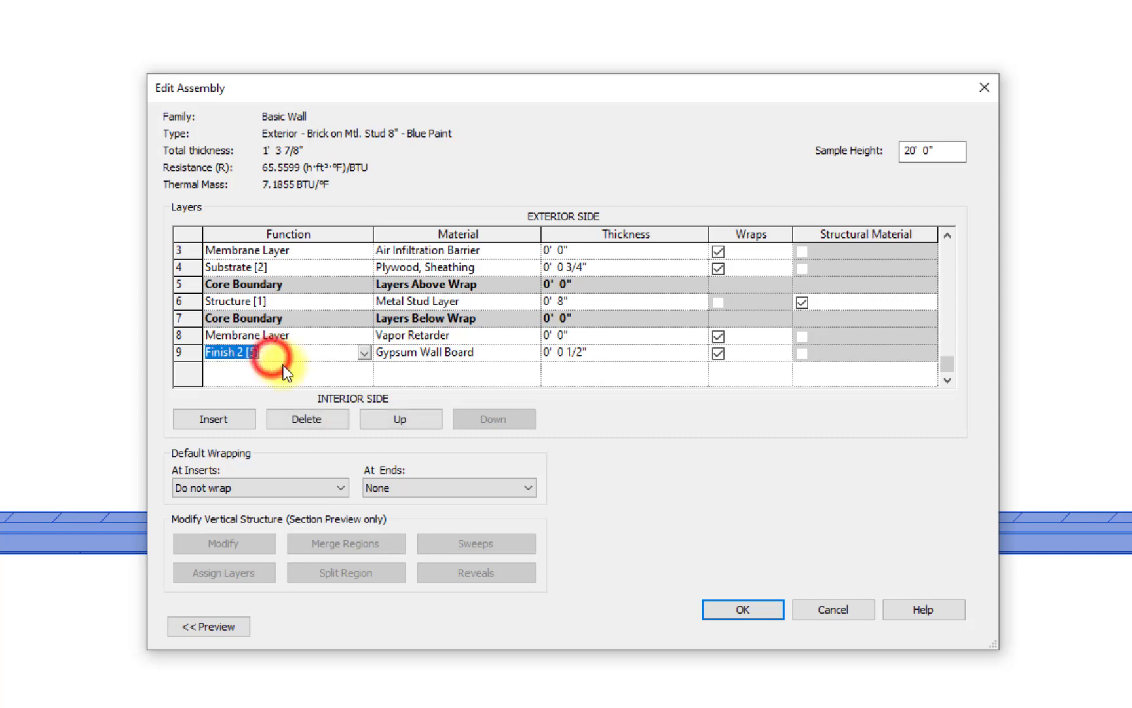
click(218, 419)
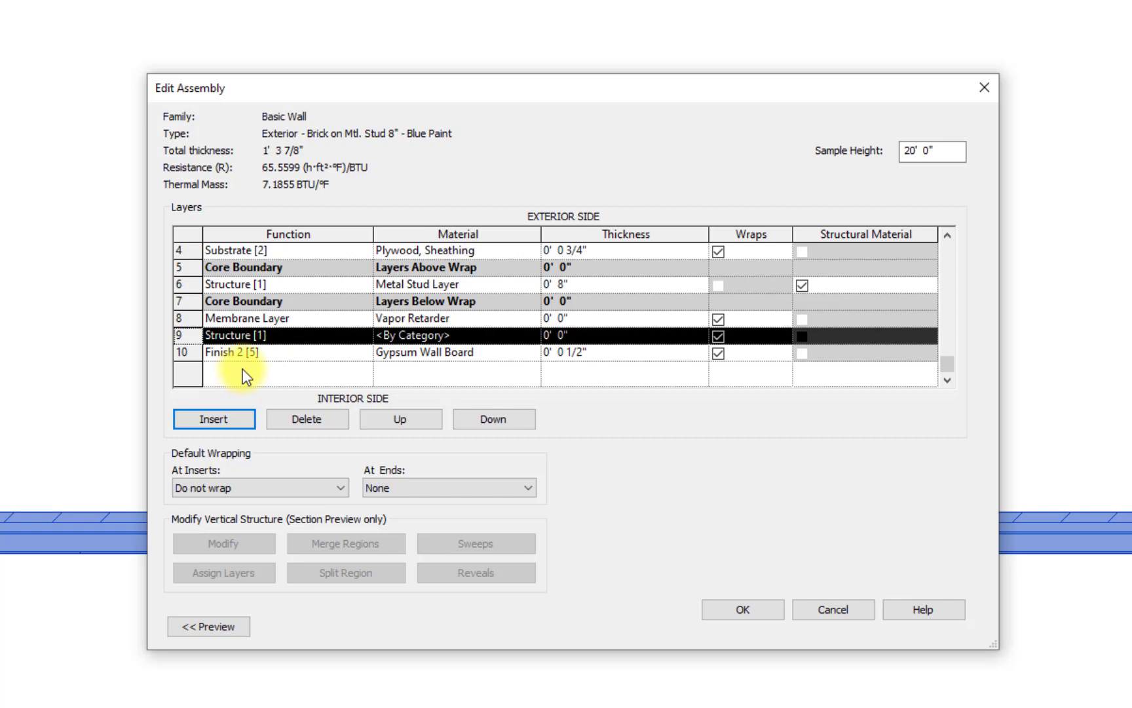
click(485, 419)
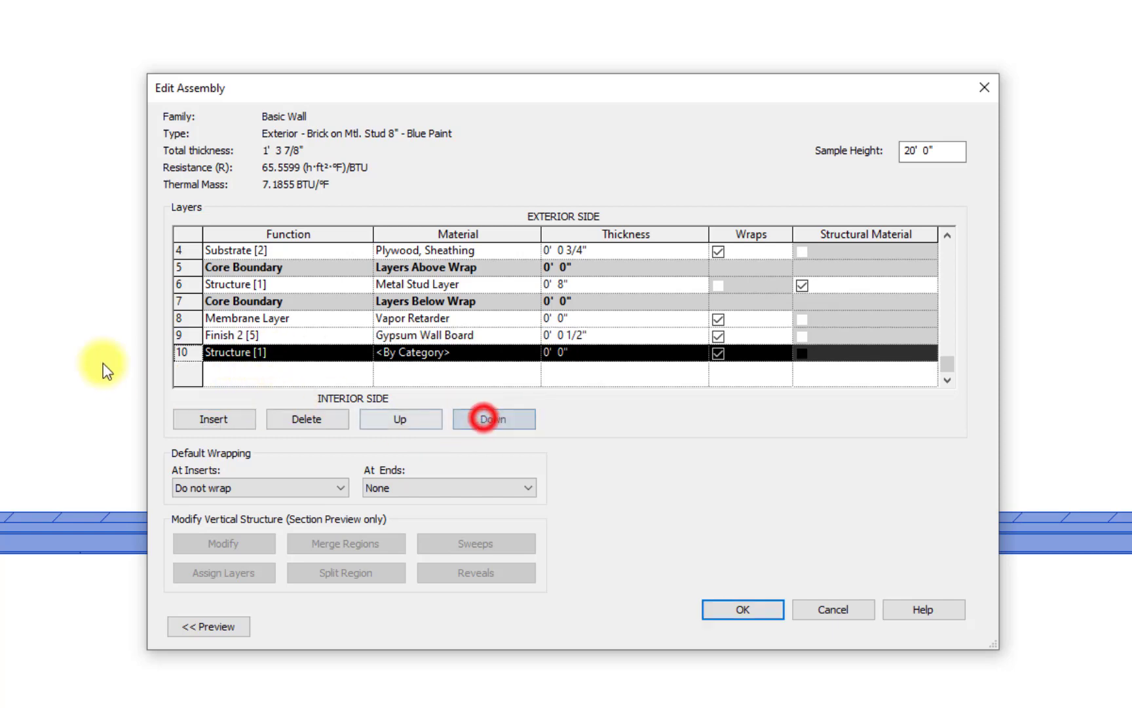
click(254, 352)
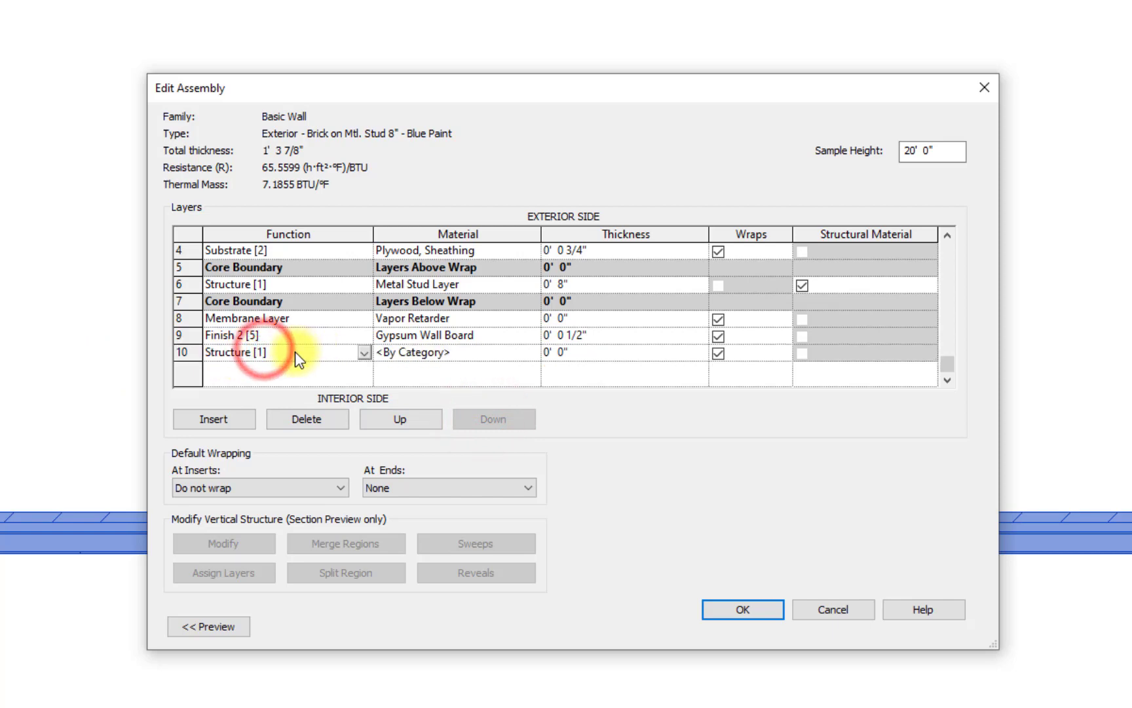
click(366, 352)
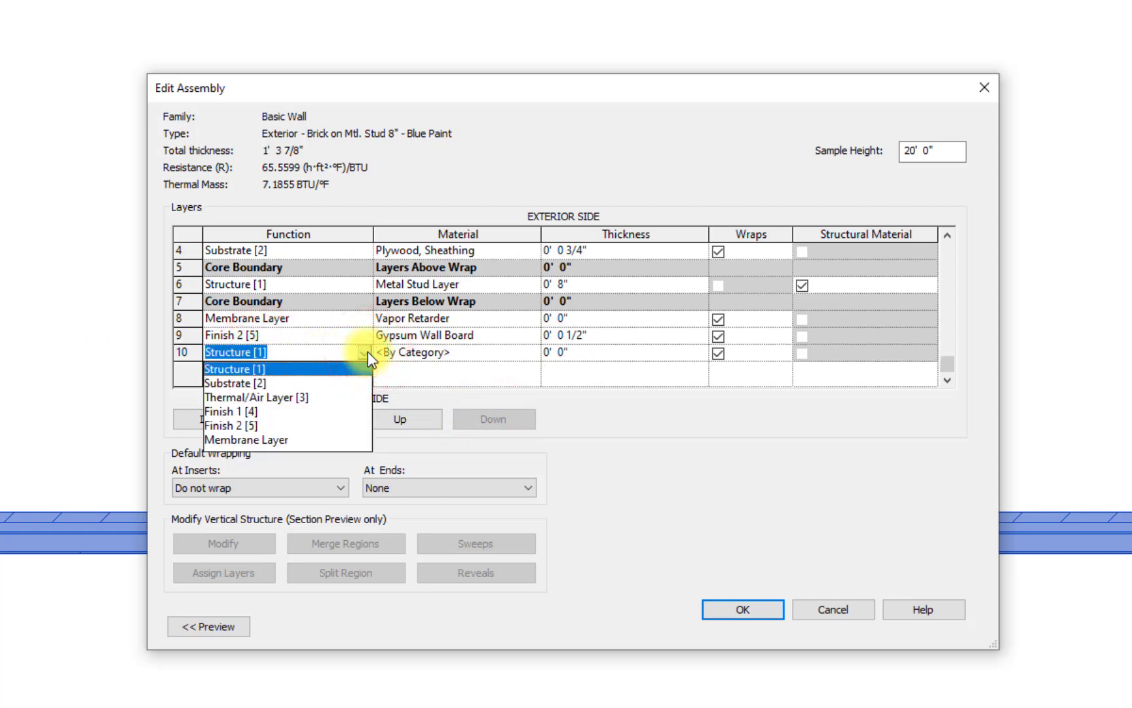
click(222, 425)
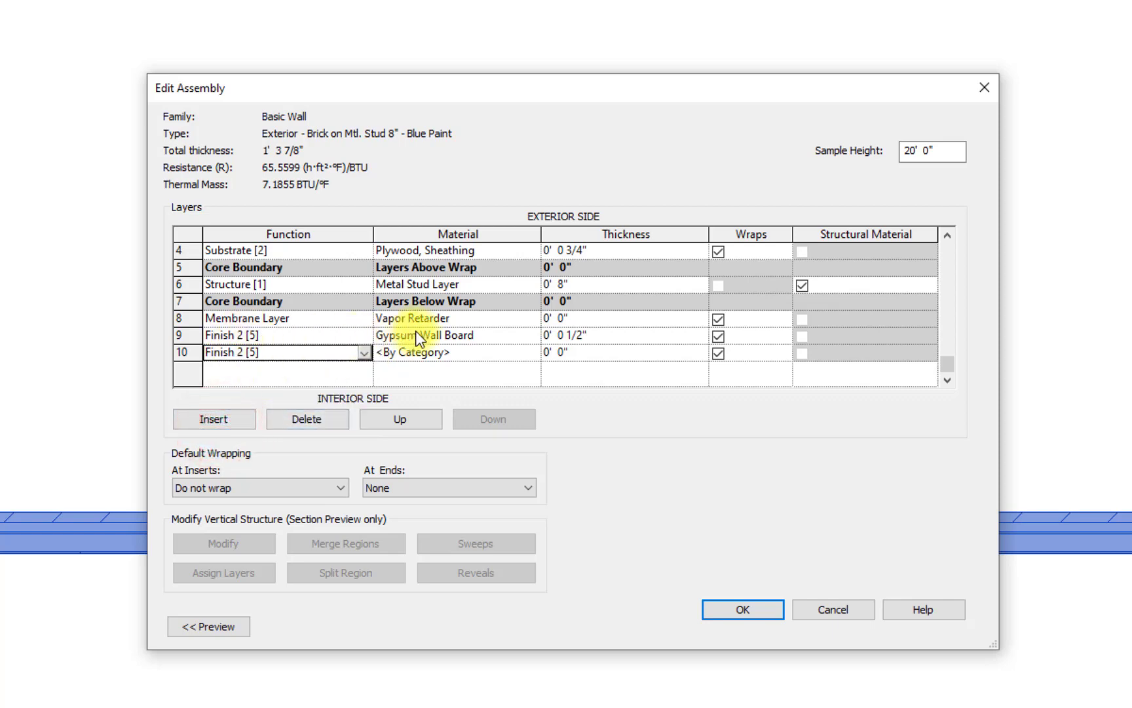
Set the Gypsum Wall Board layer's function to Finish 1 [4].
click(310, 338)
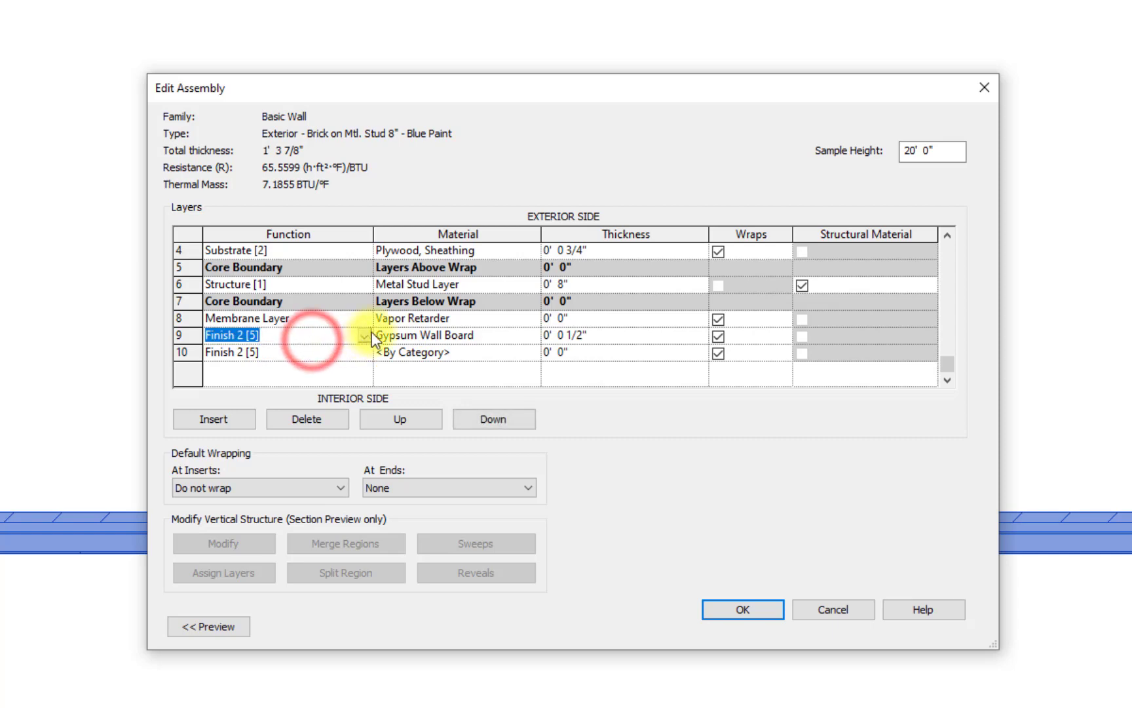
click(364, 335)
click(249, 395)
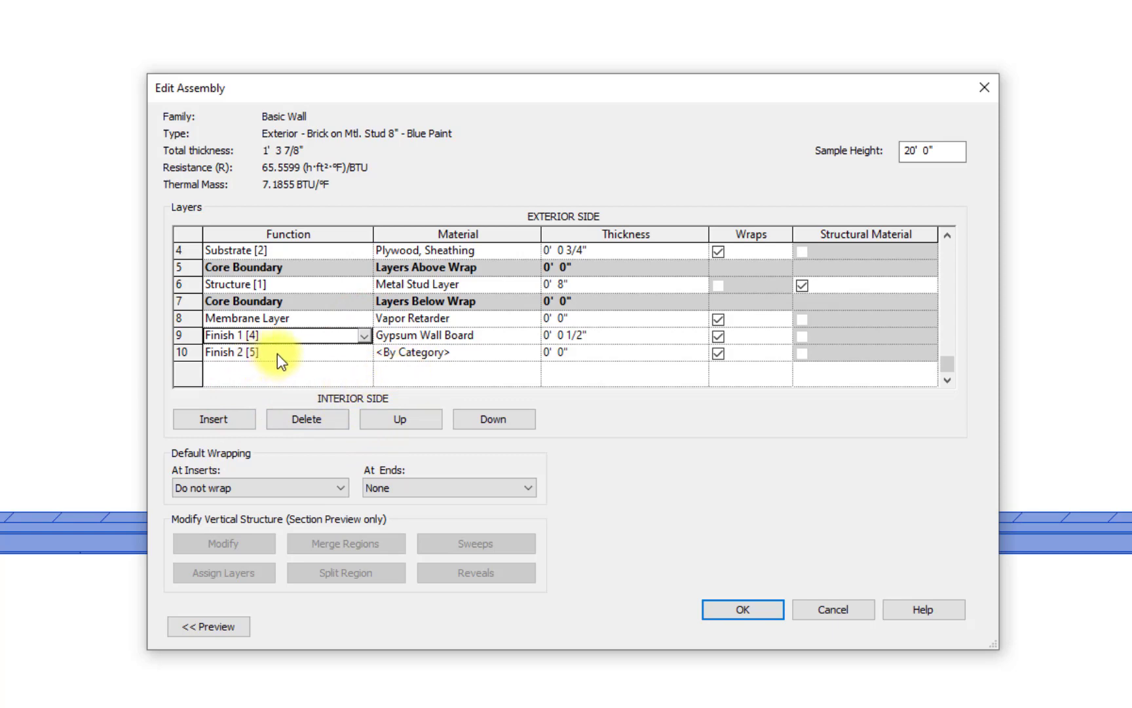
Open the material selection for the new Finish 2 [5] layer and search the materials for "paint".
click(504, 353)
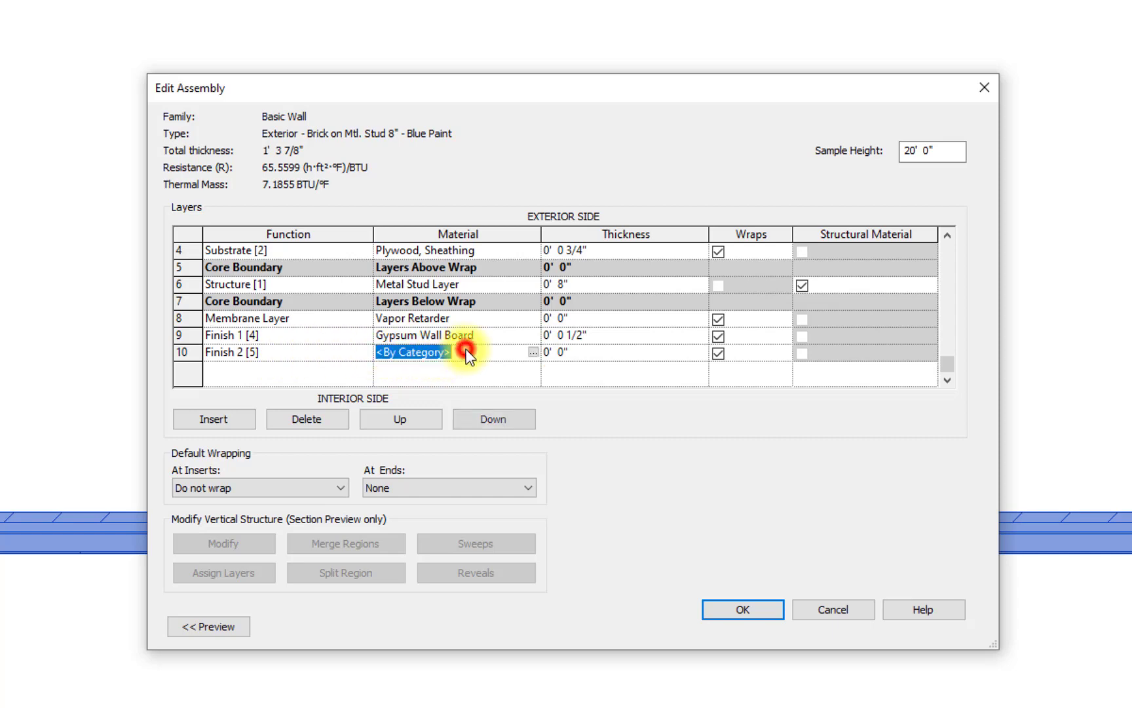
click(536, 351)
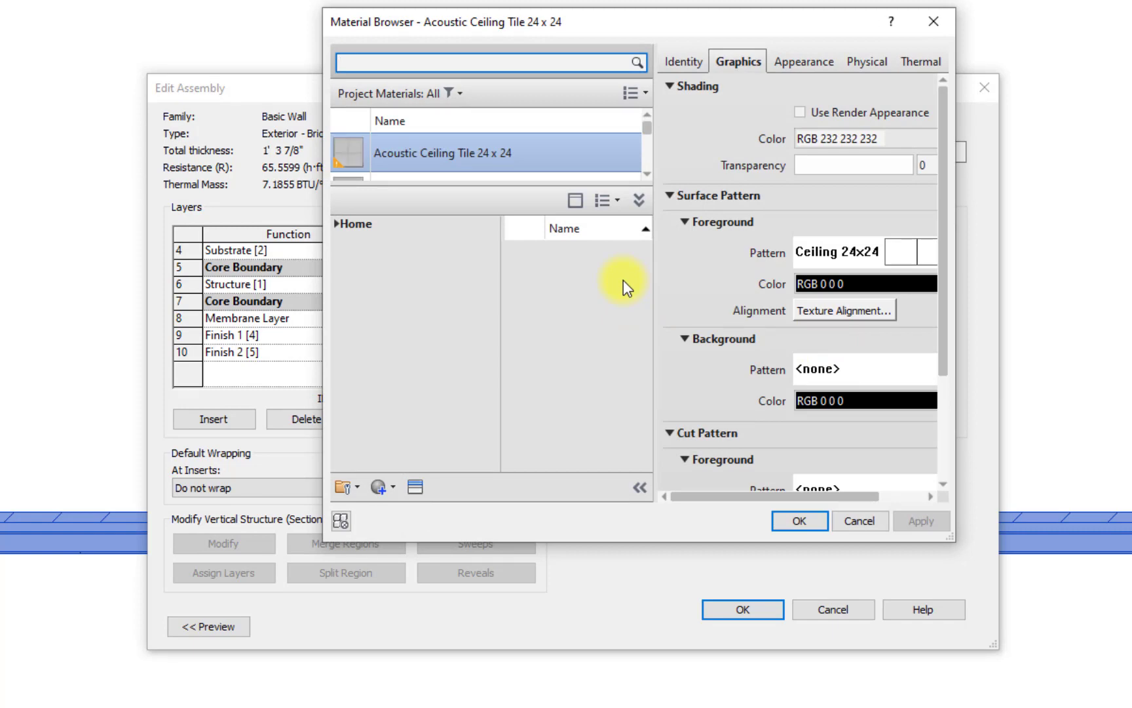
text(paint)
key(Return)
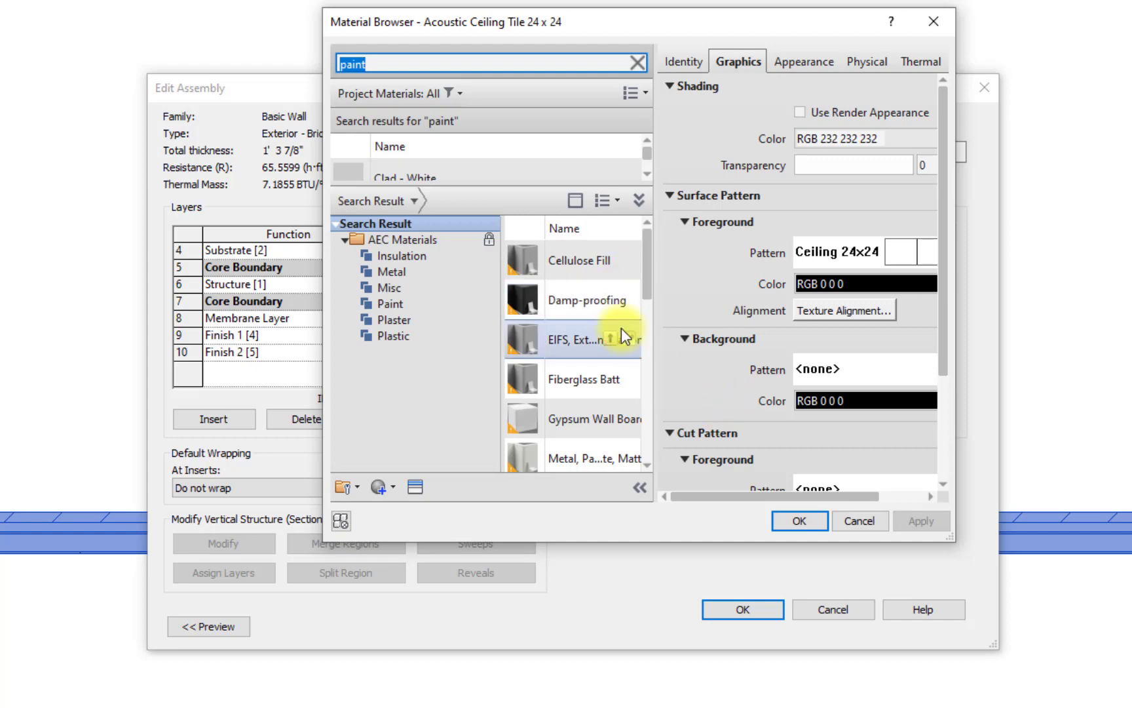
Enlarge the project materials list and look through the paint search results for a suitable base material.
scroll(613, 319, down, 5)
scroll(607, 307, up, 5)
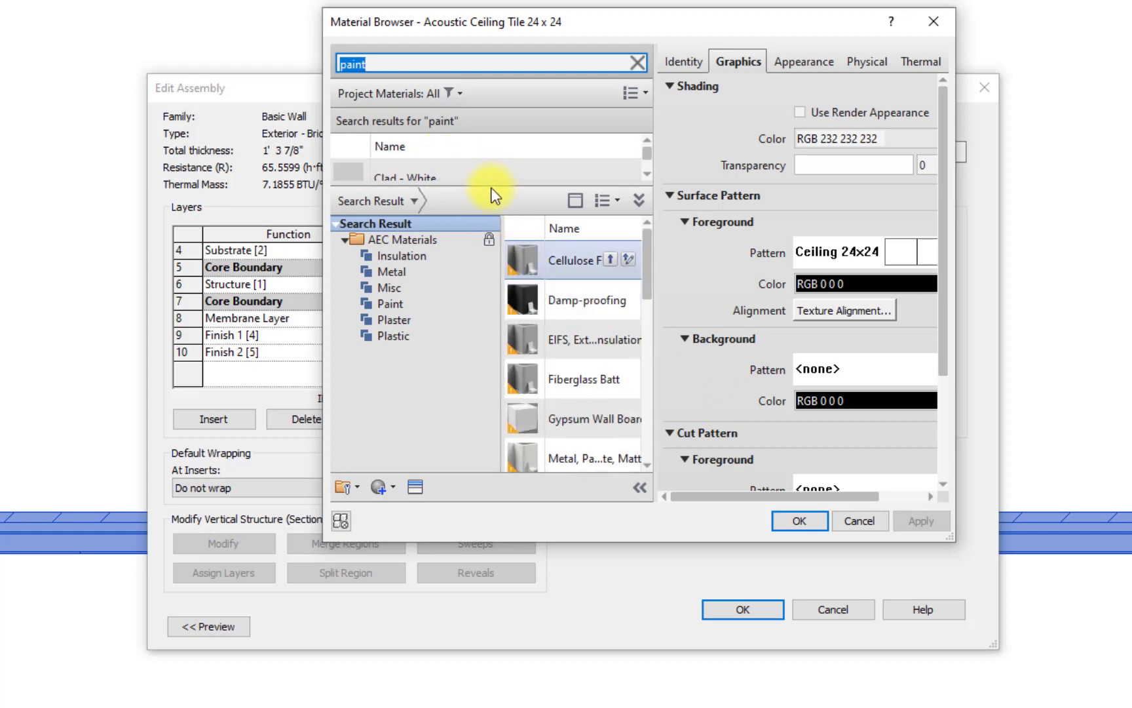
drag(501, 190, 452, 408)
scroll(533, 248, down, 1)
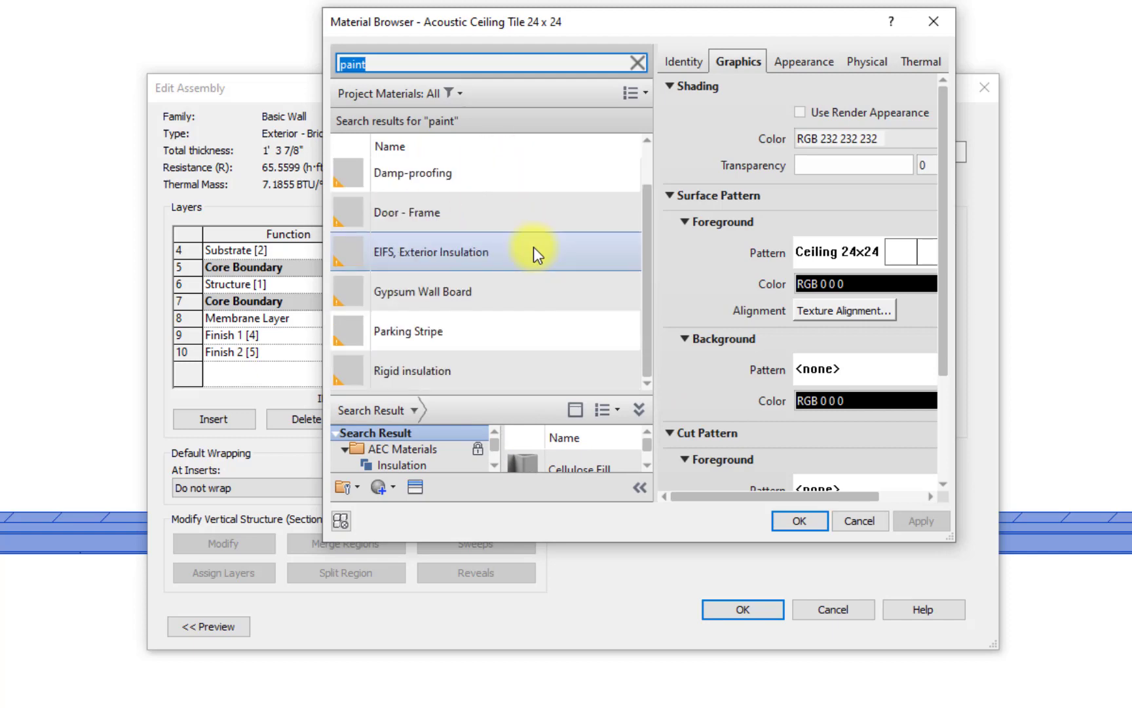
scroll(533, 247, up, 1)
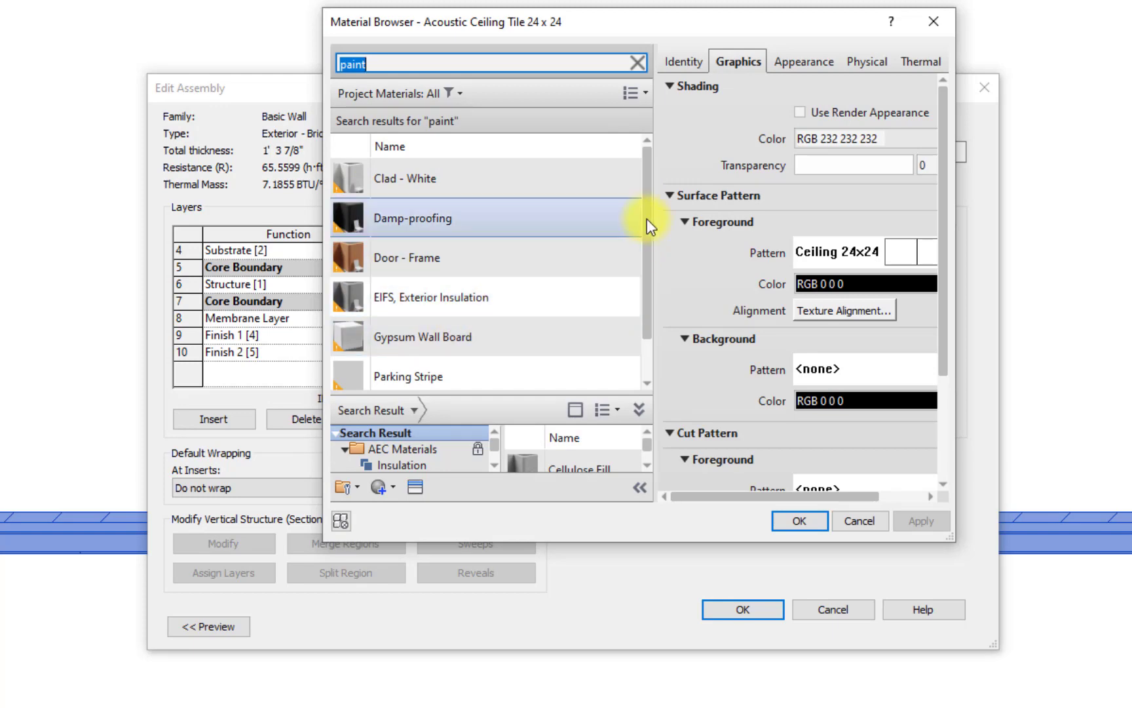
drag(649, 201, 655, 265)
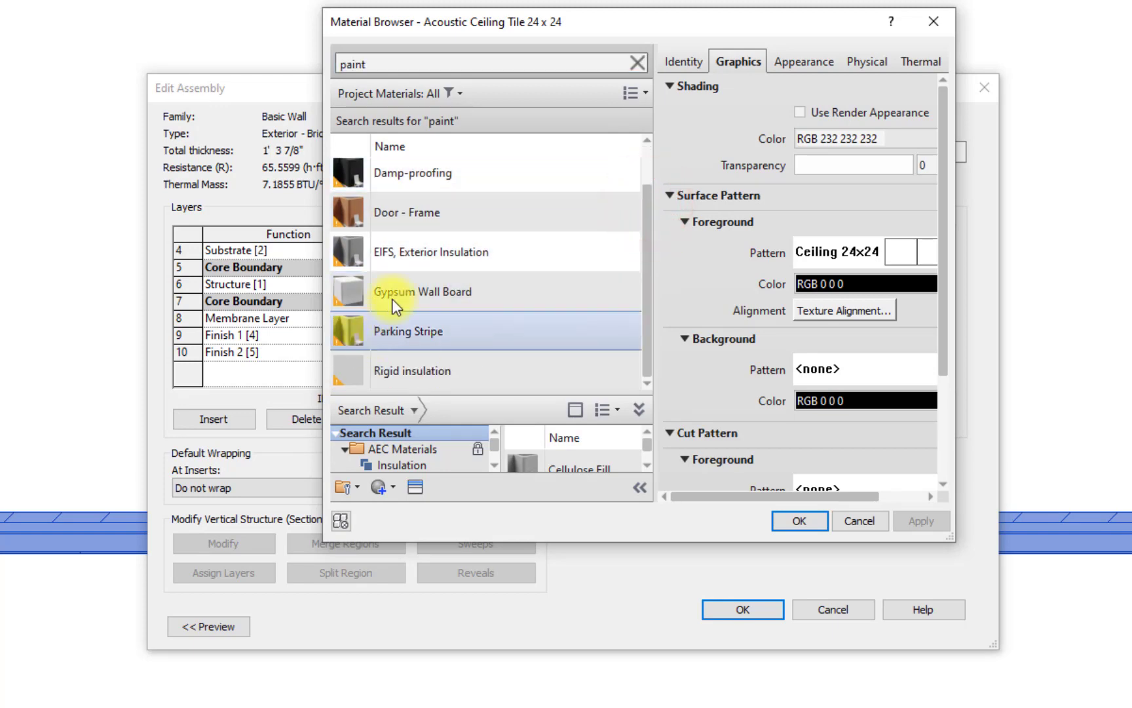
scroll(529, 294, up, 1)
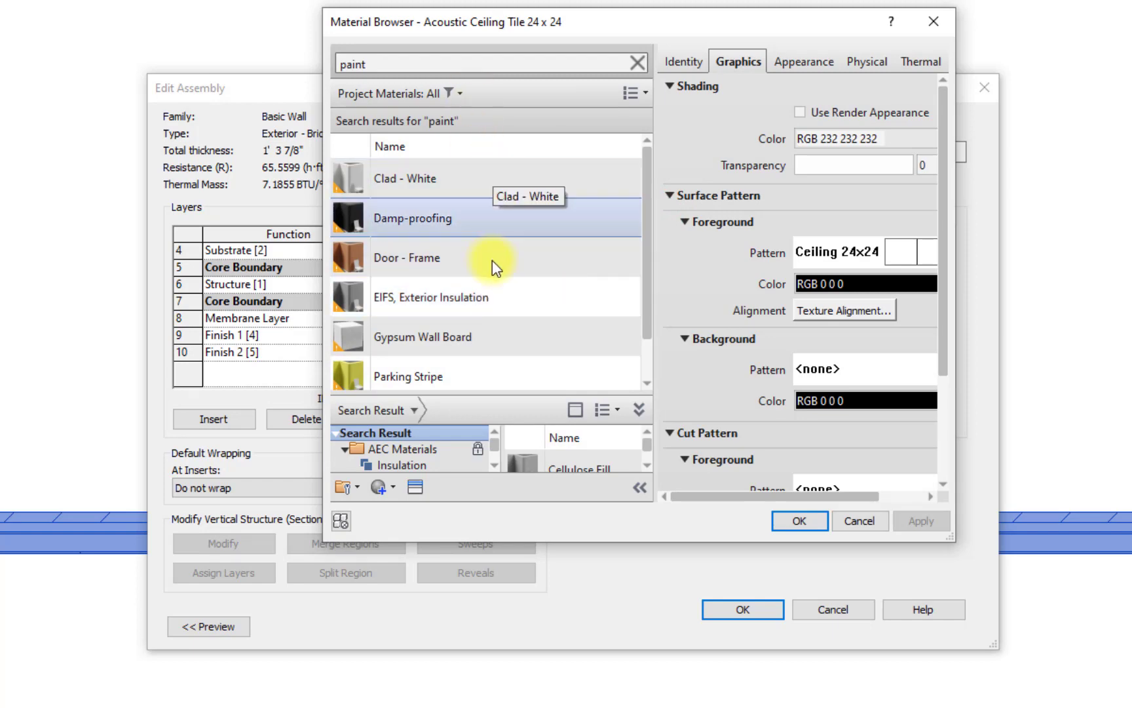
scroll(491, 312, down, 1)
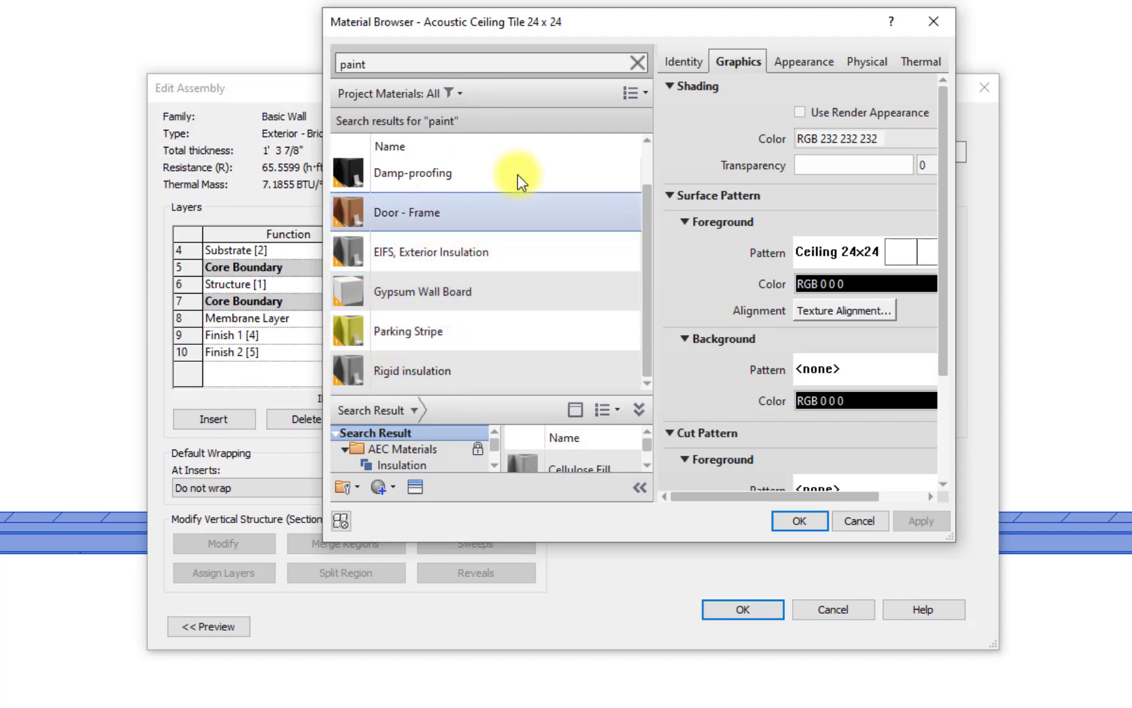
scroll(494, 321, up, 1)
scroll(462, 374, down, 1)
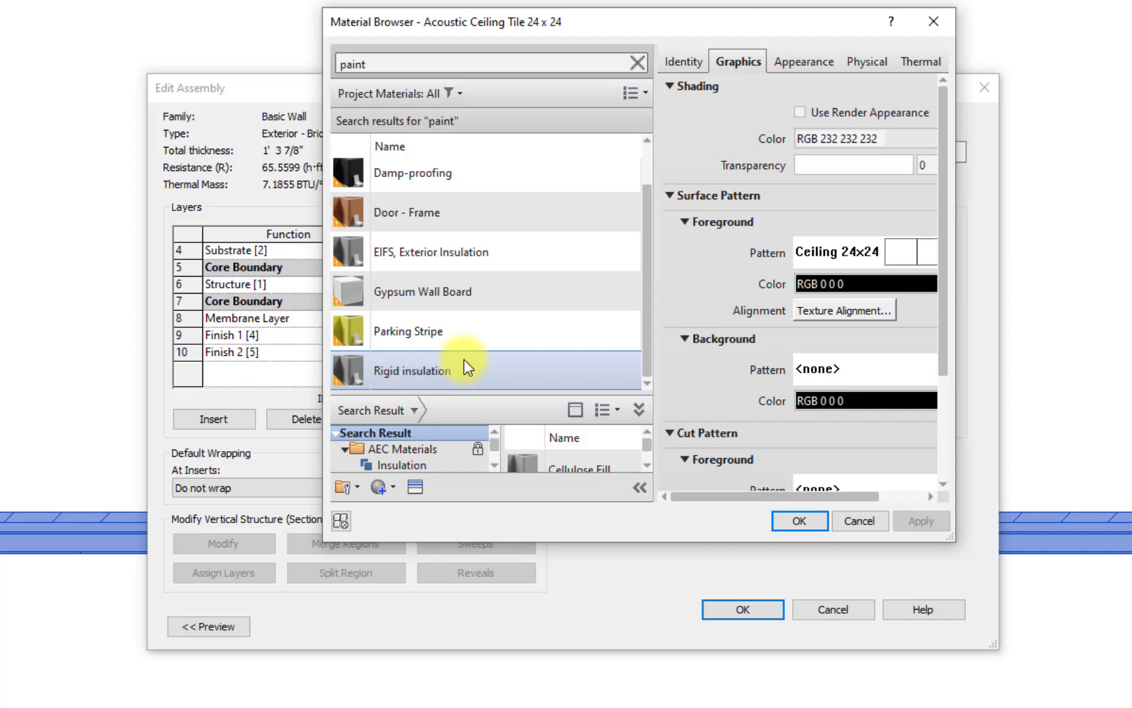
scroll(464, 328, up, 1)
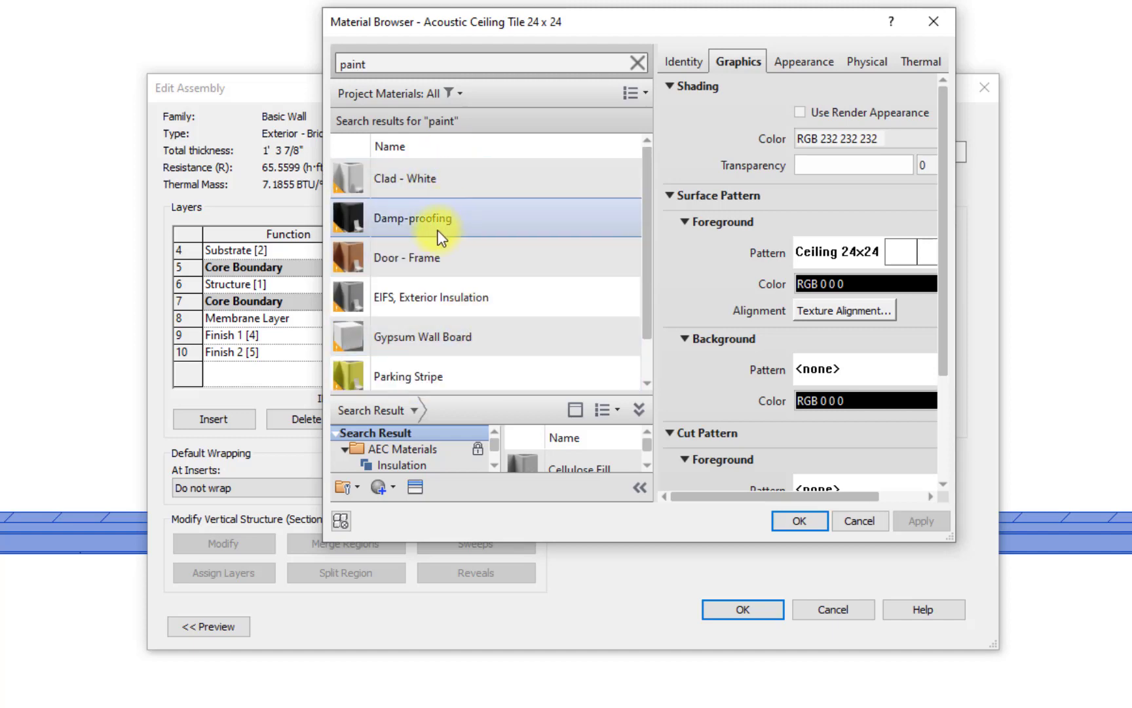
scroll(479, 265, down, 1)
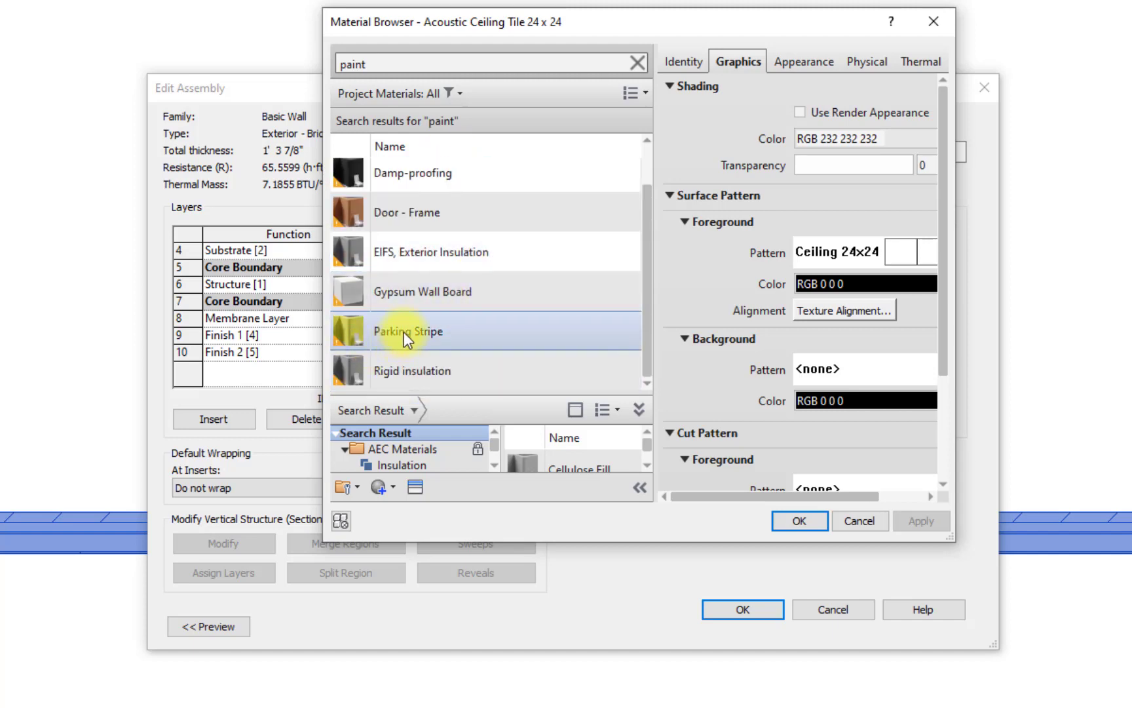
Duplicate the Parking Stripe material and name the copy "Blue Paint".
click(439, 332)
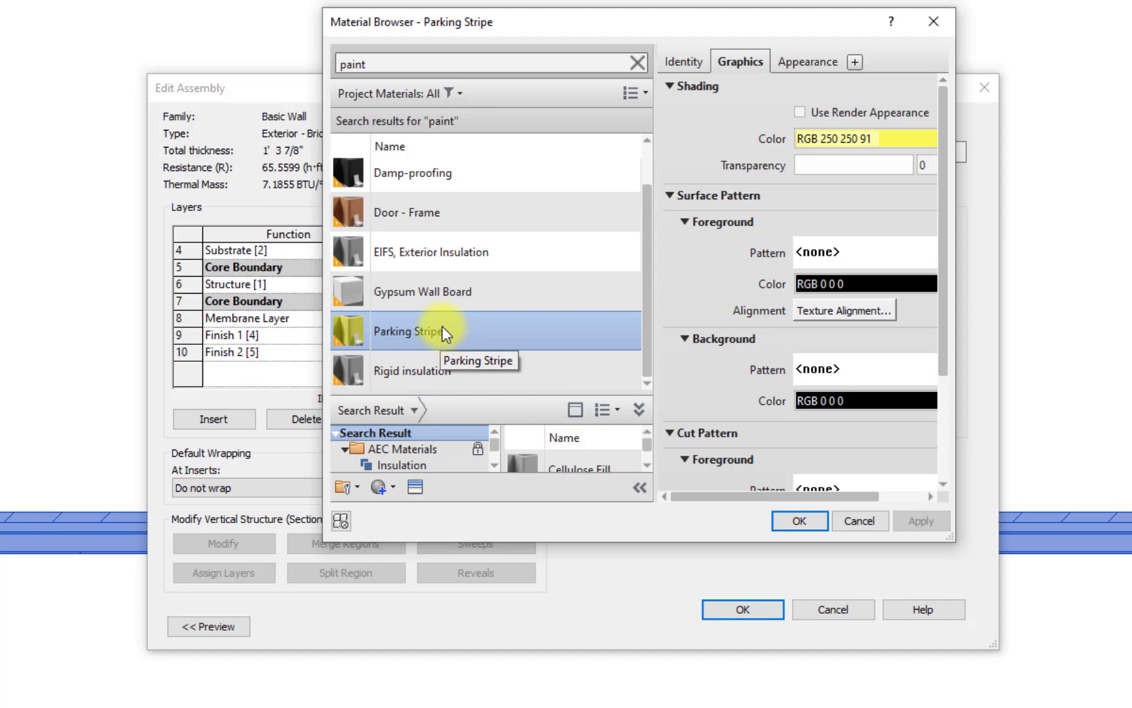
right_click(429, 333)
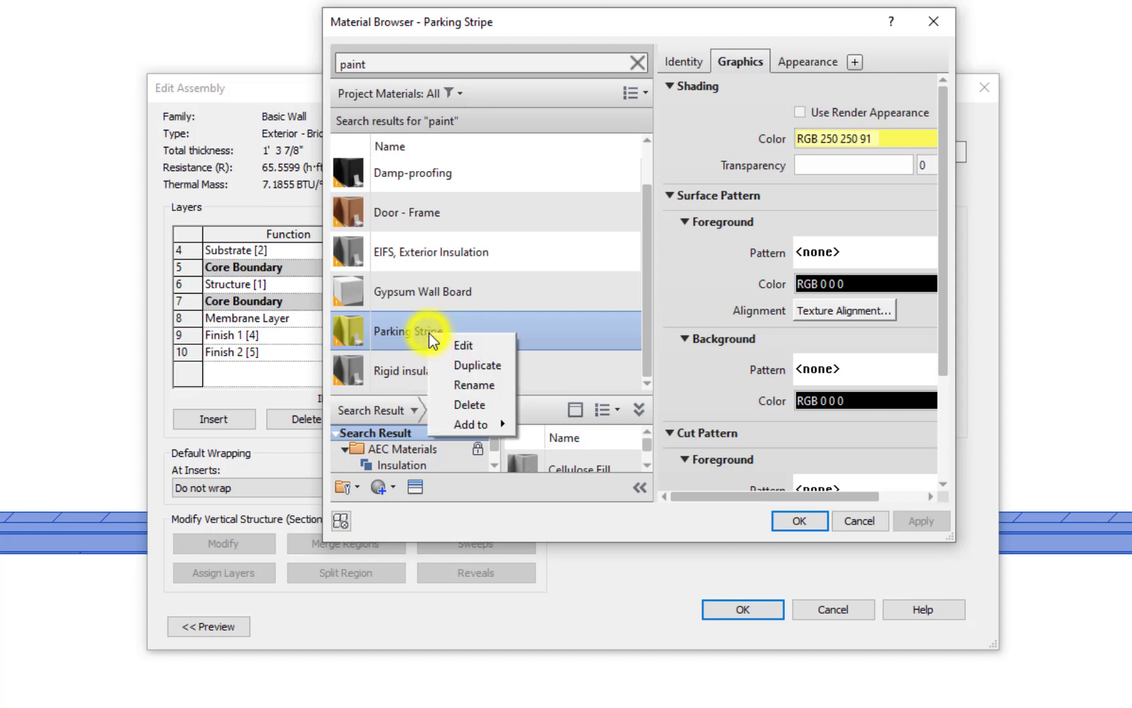
click(476, 366)
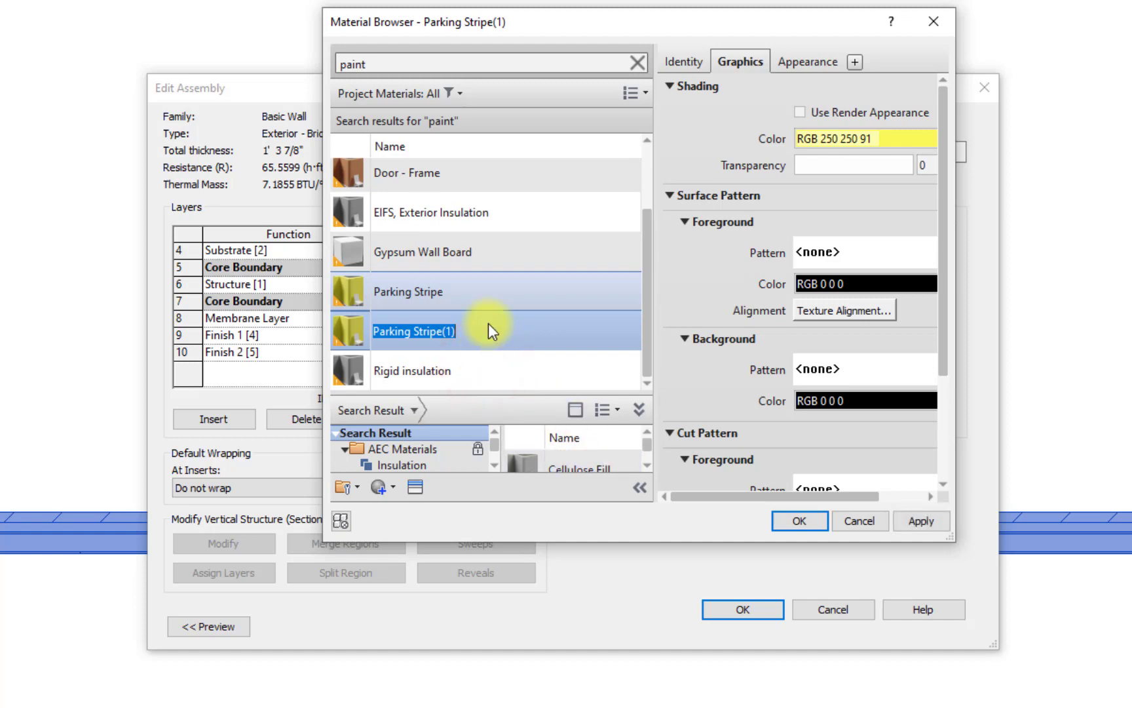
text(B)
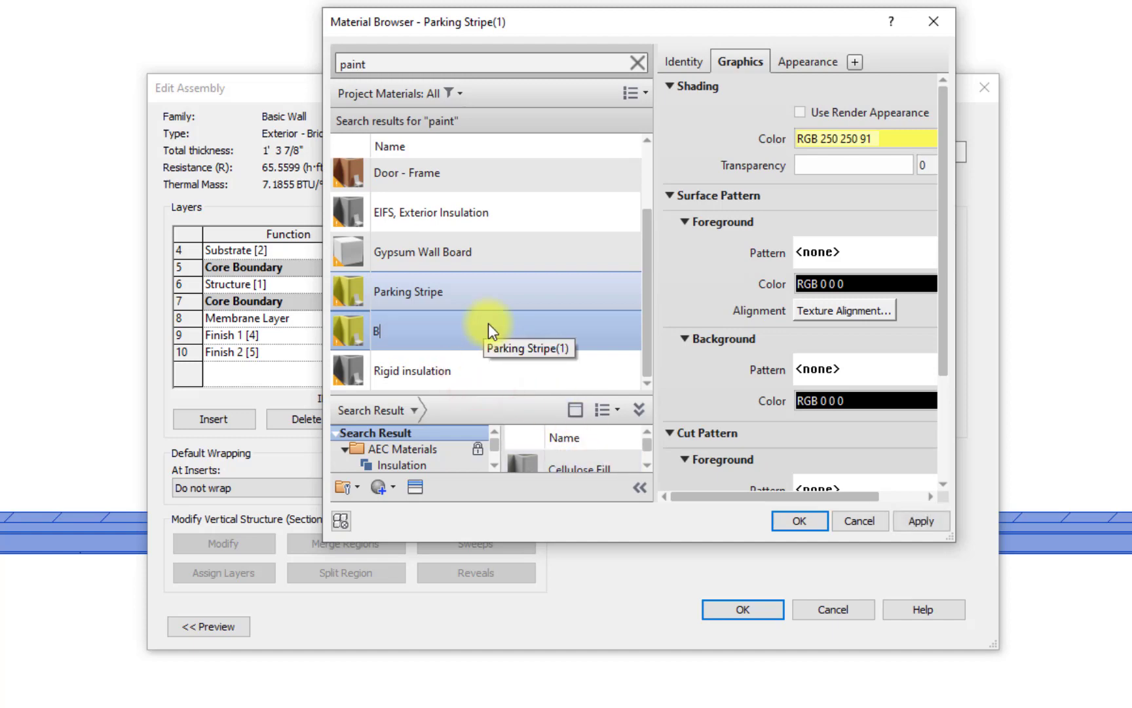
text(lue Paint)
key(Return)
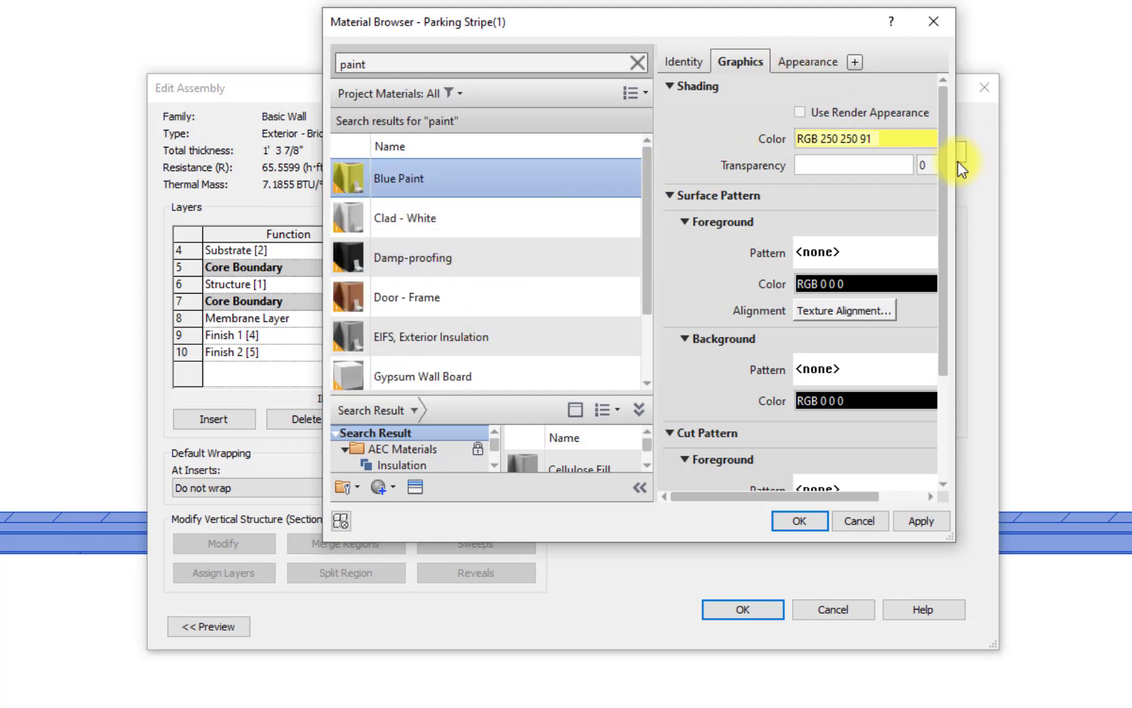
Set the Blue Paint material's shading color to blue, RGB 0 0 255, and assign the material to the Finish 2 [5] layer.
drag(958, 162, 1131, 162)
drag(934, 22, 718, 112)
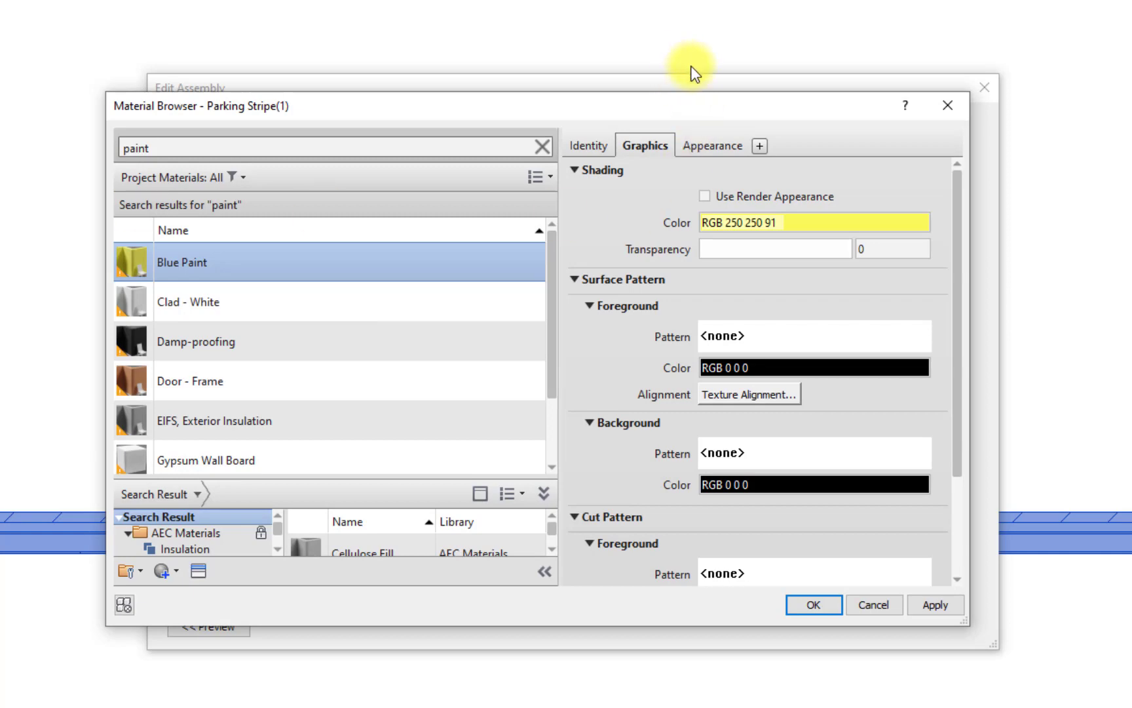
click(796, 226)
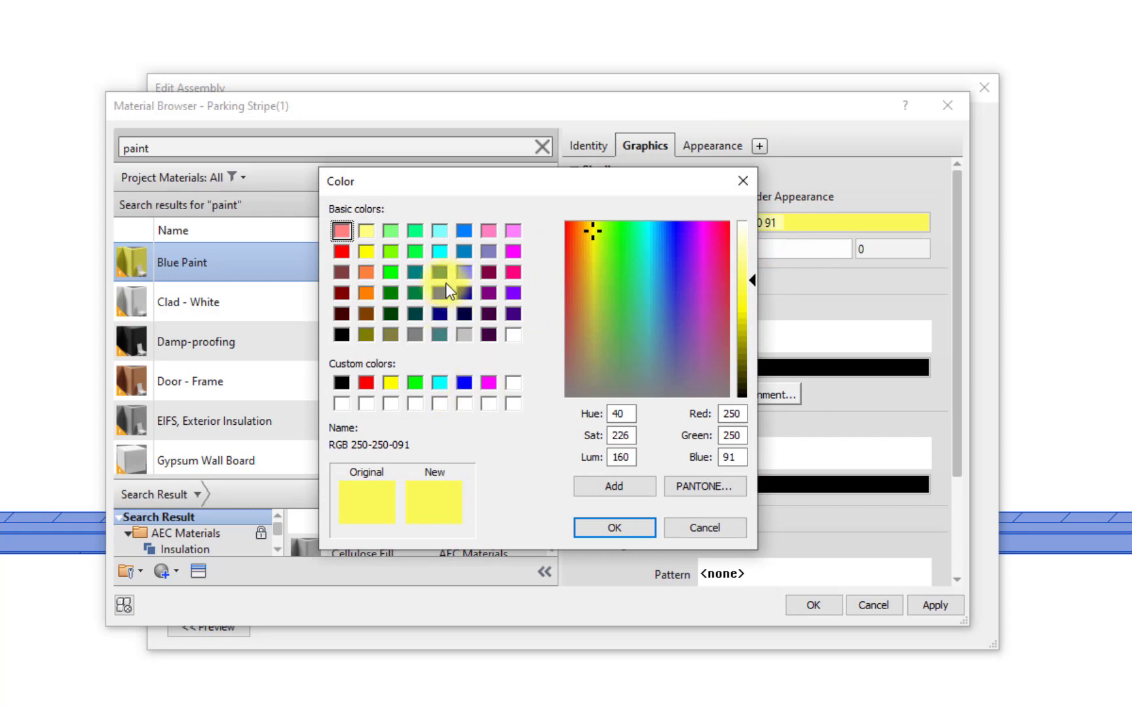
click(465, 381)
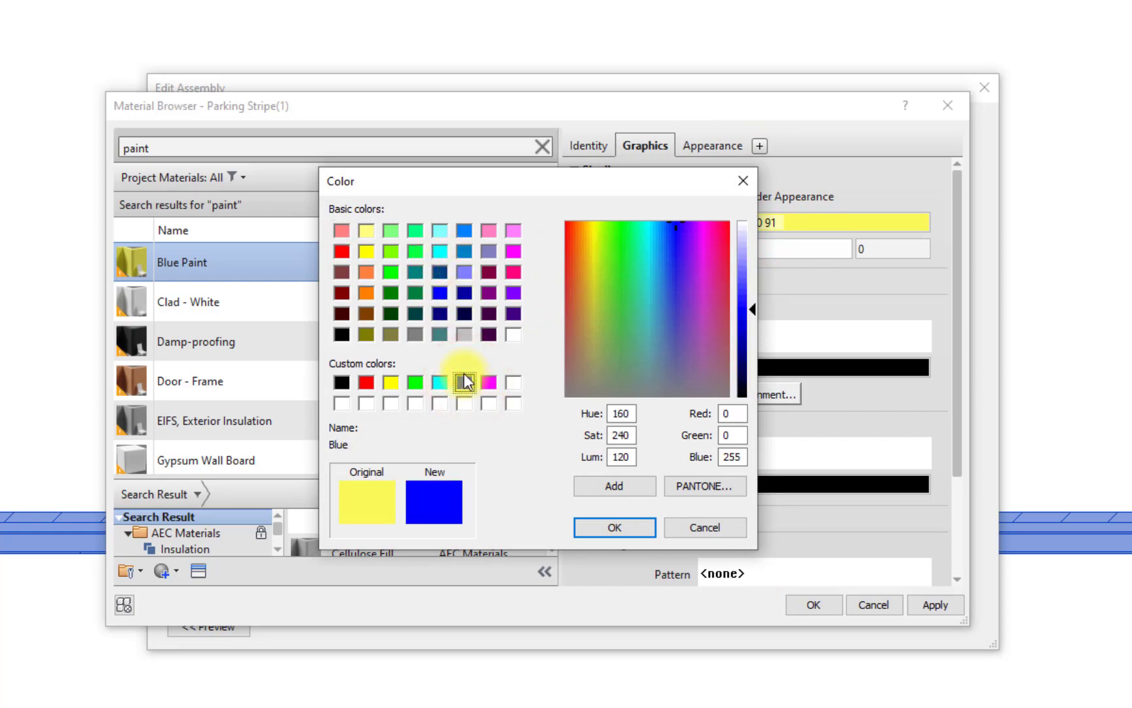
click(637, 526)
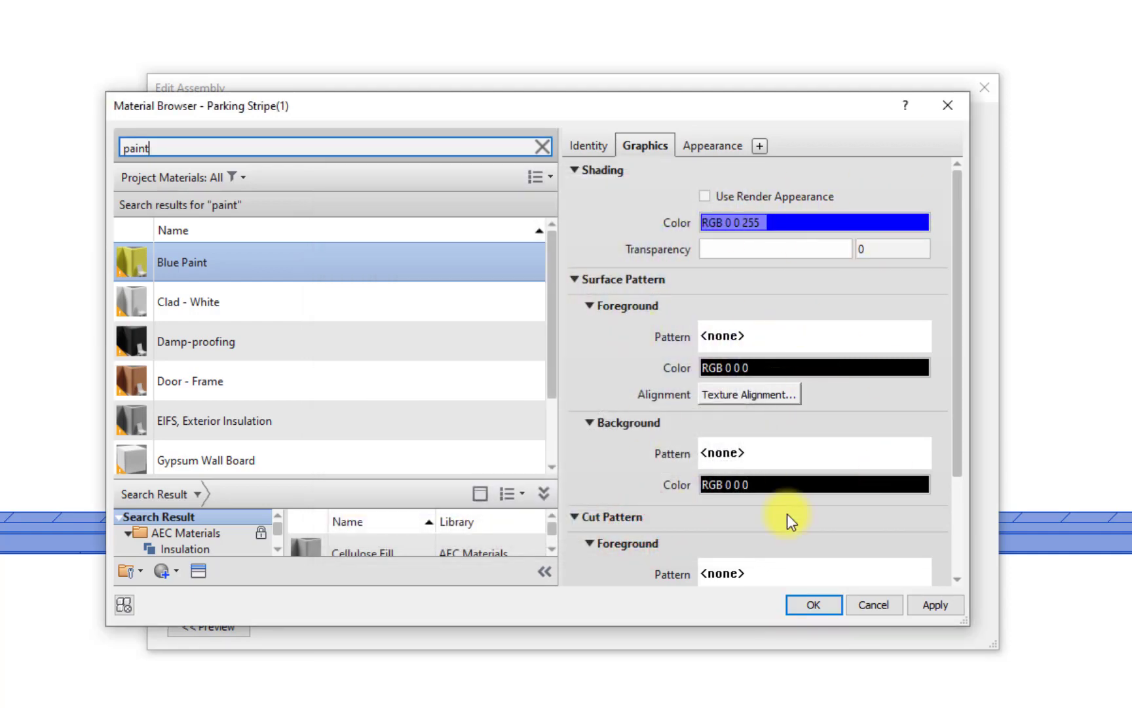
scroll(791, 392, down, 3)
scroll(791, 392, up, 3)
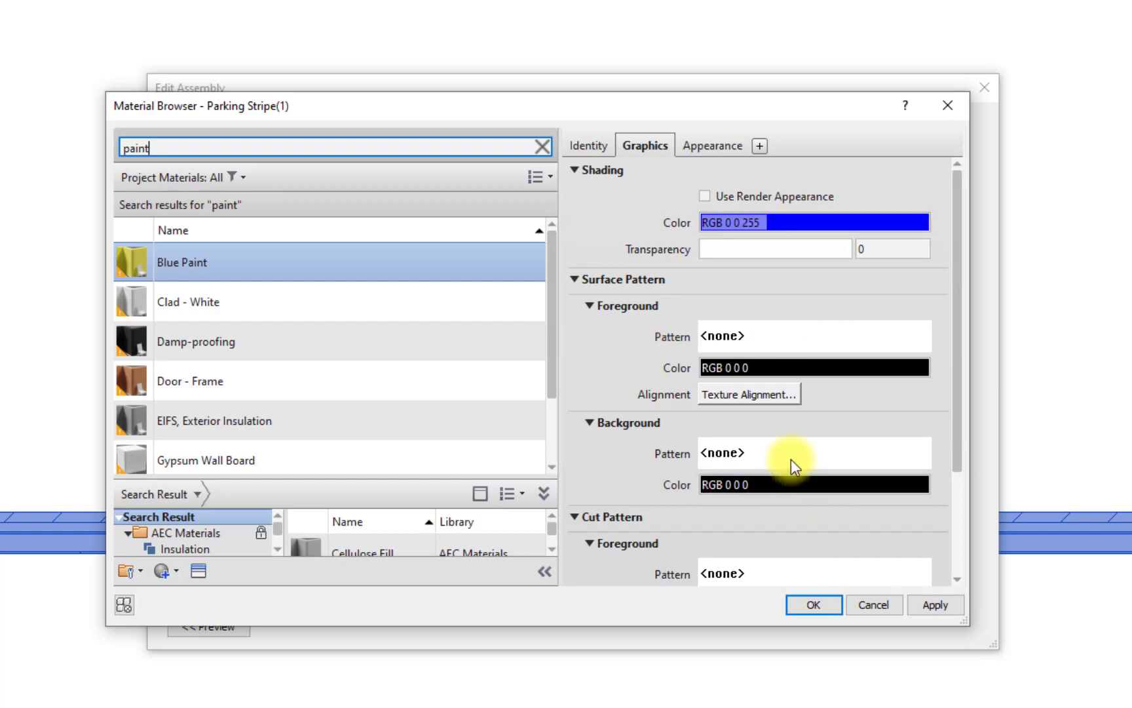
click(928, 604)
click(827, 606)
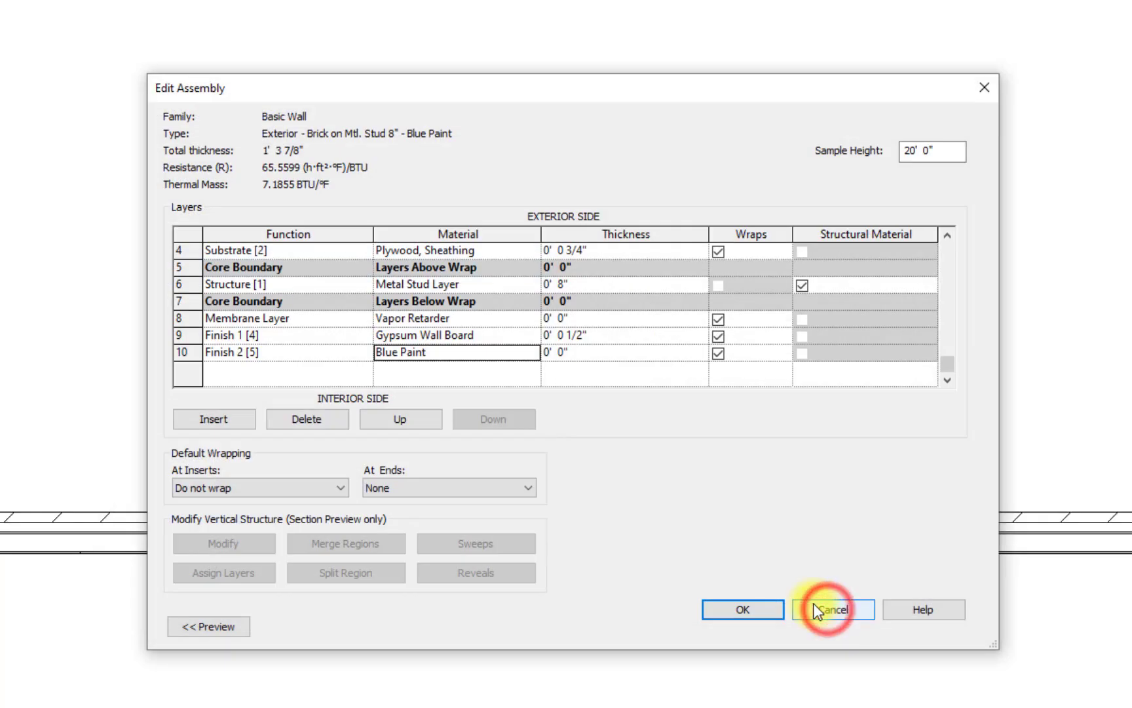
Set the Blue Paint layer's thickness to 1/8" and accept both the assembly and the type properties.
click(744, 609)
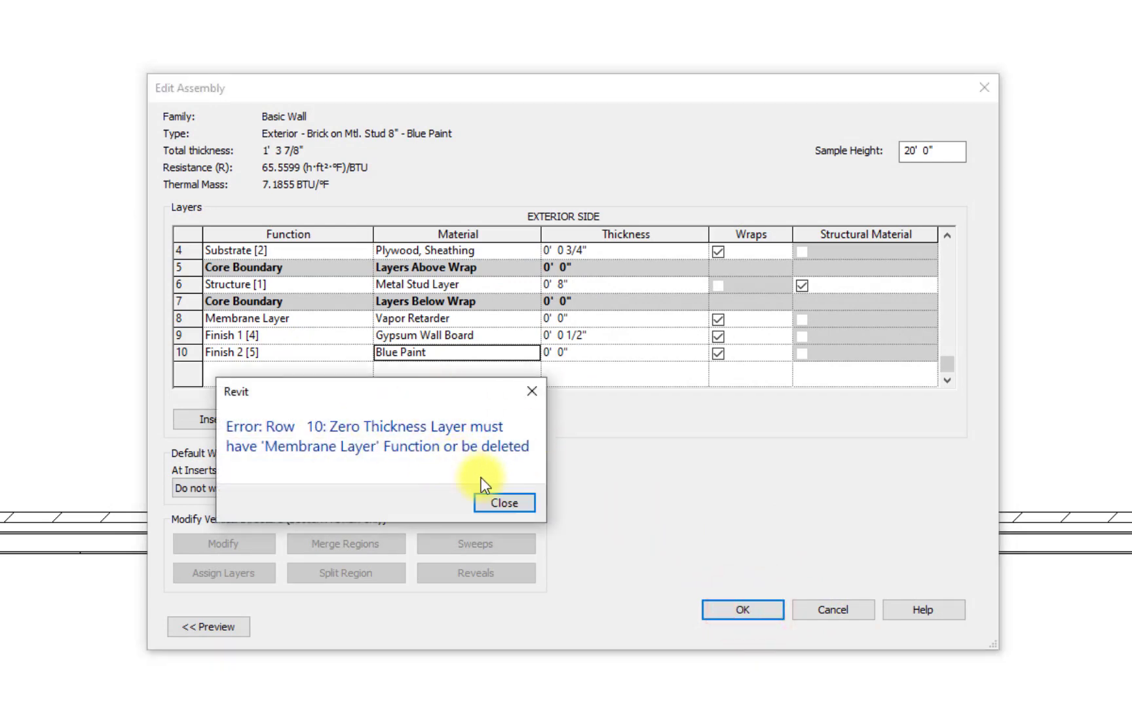
click(518, 501)
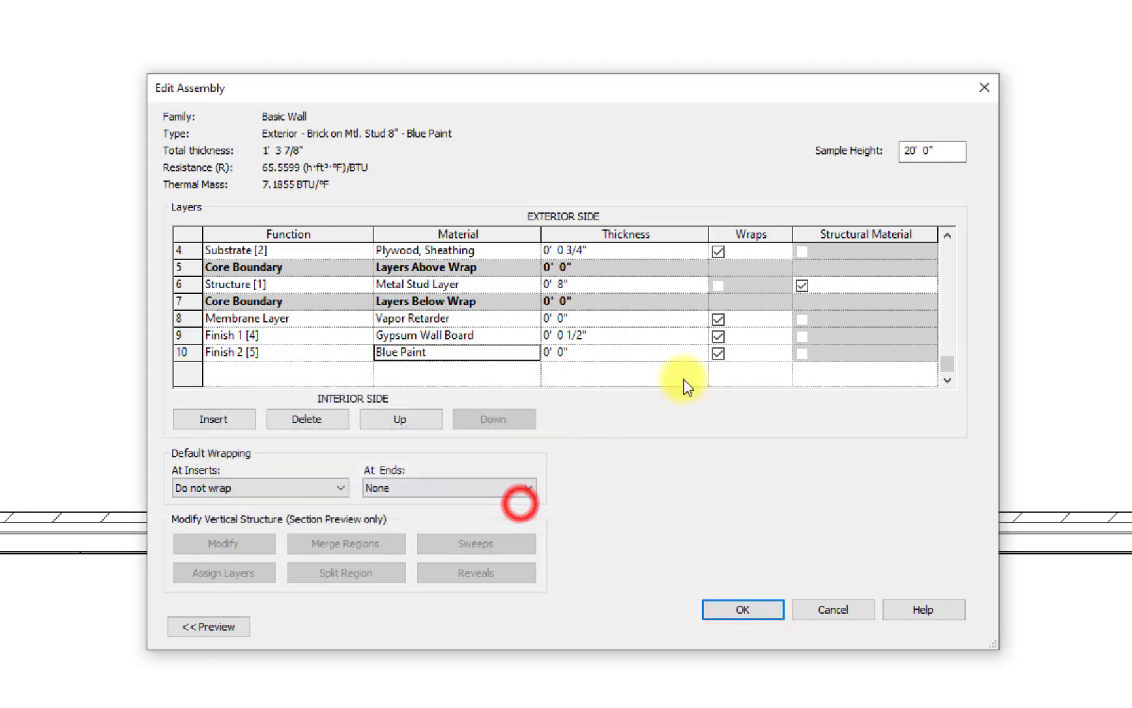
click(563, 354)
double_click(562, 354)
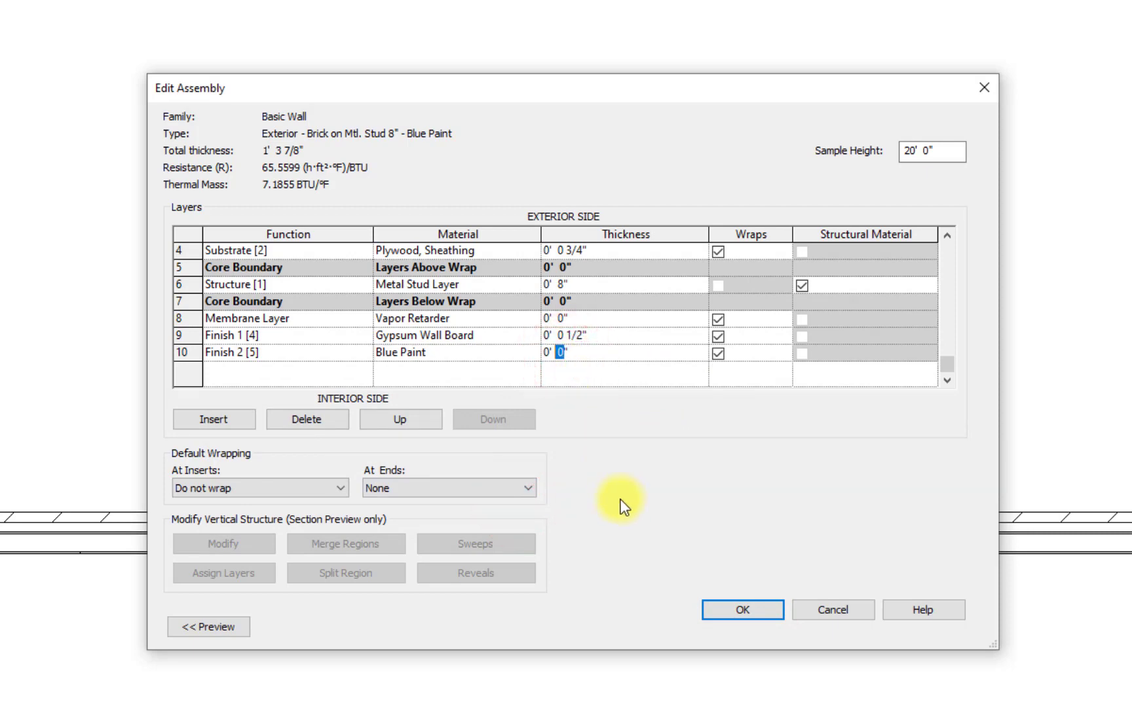
text(1/8)
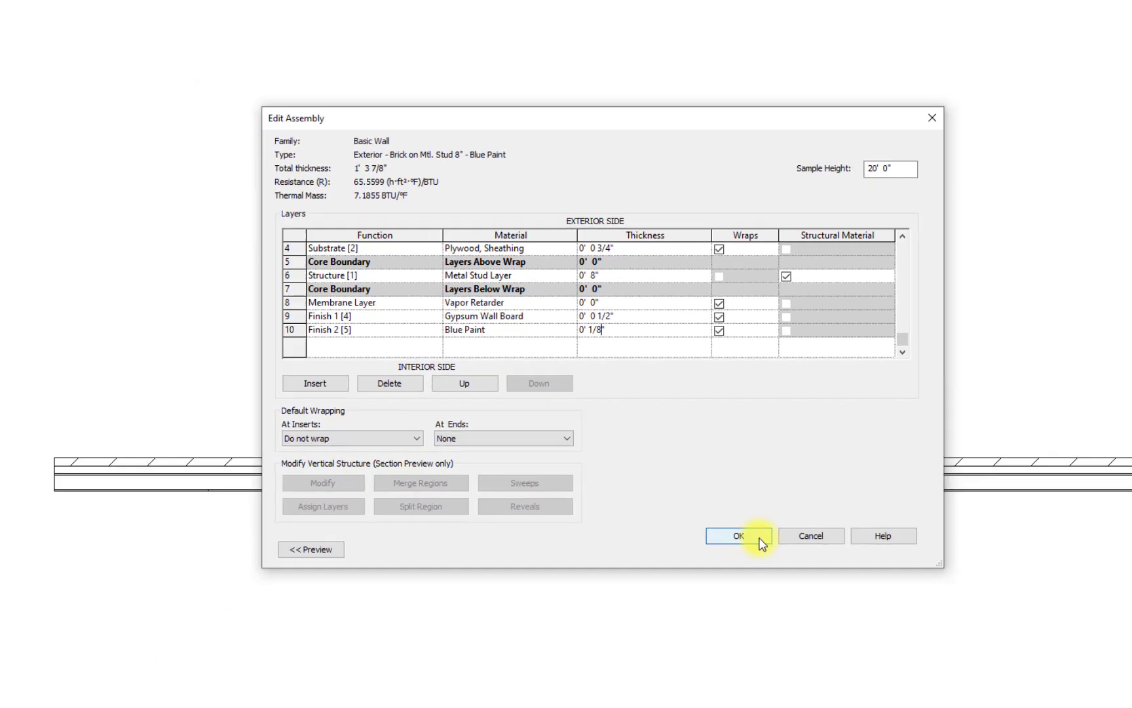
click(744, 610)
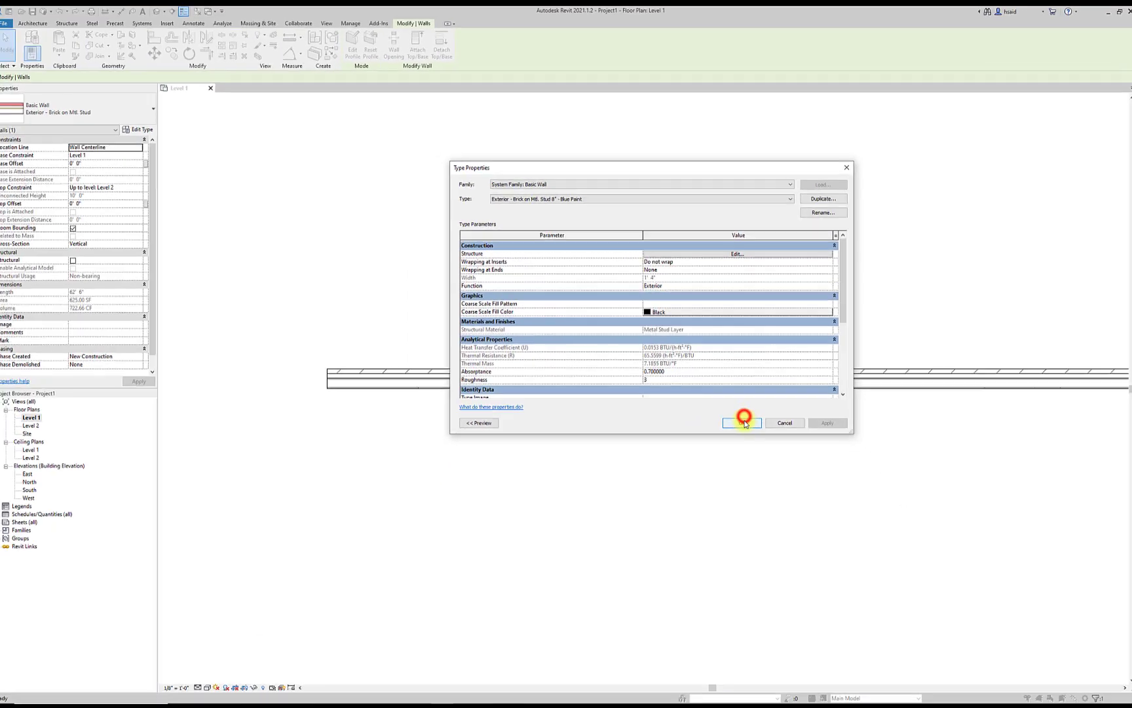
click(746, 423)
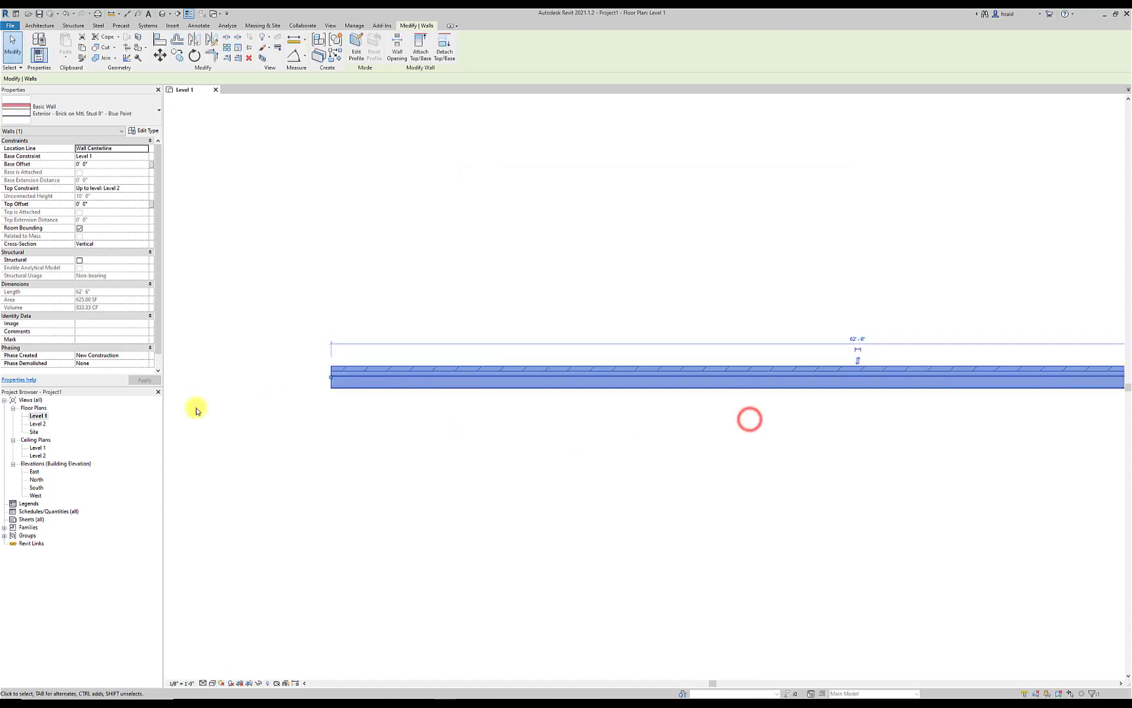
Deselect the wall, open the default 3D view and set its visual style to Shaded.
click(495, 438)
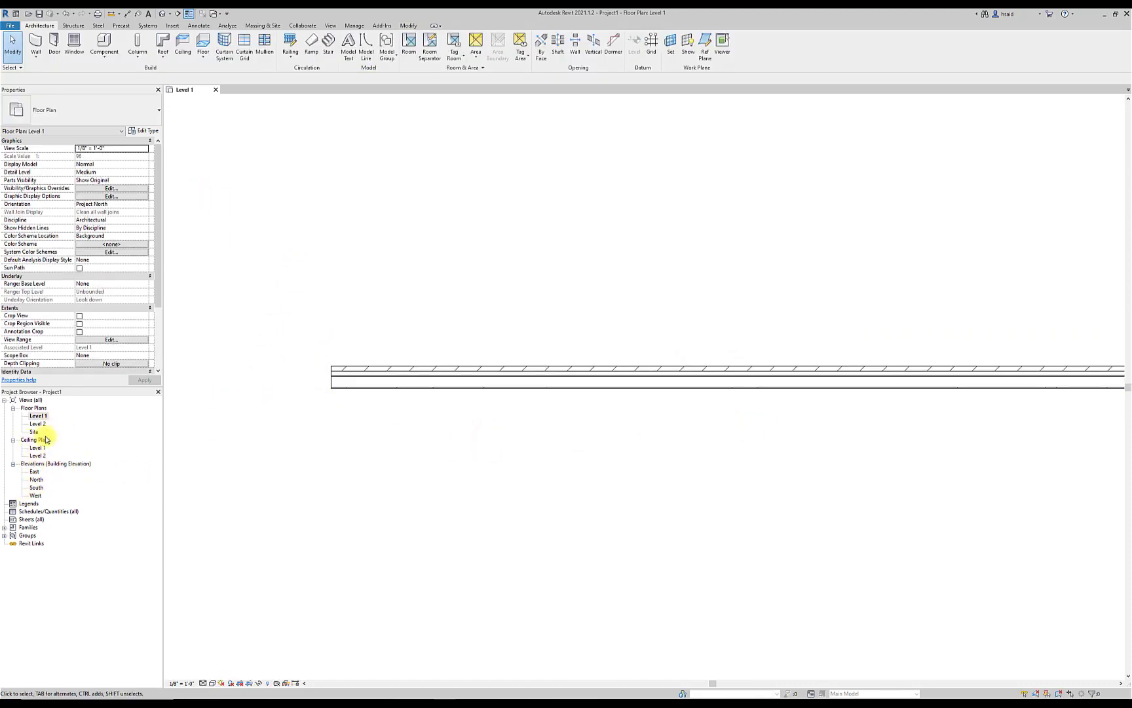
click(162, 14)
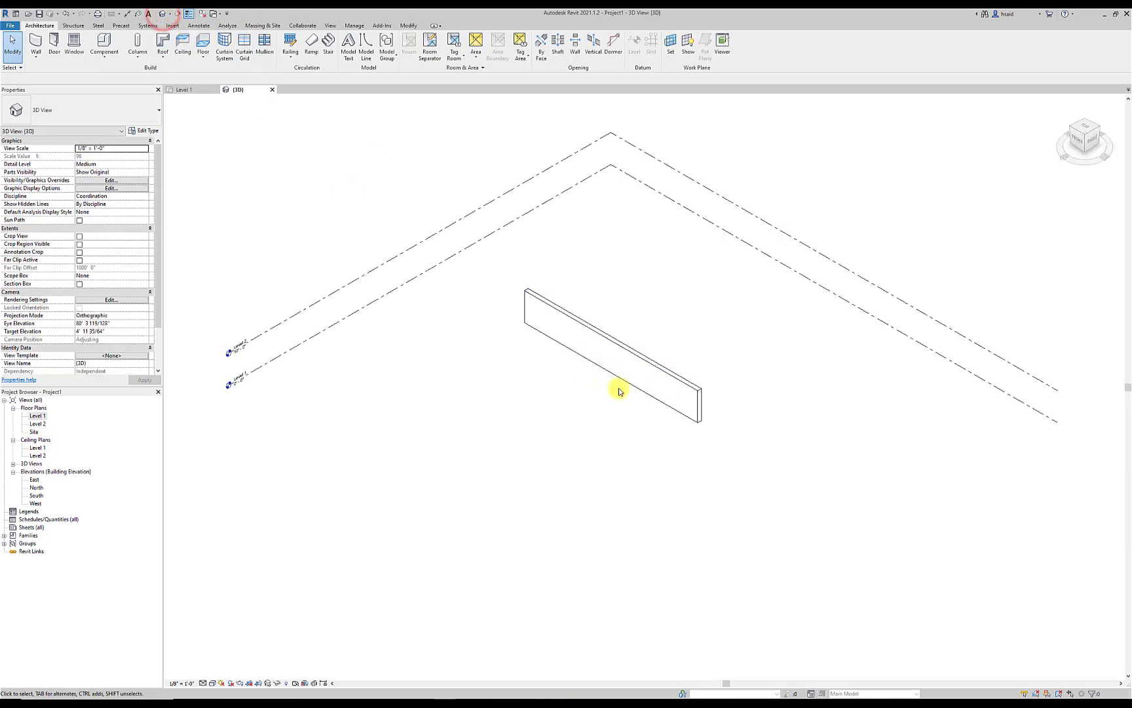
shift+middle_drag(675, 457, 407, 619)
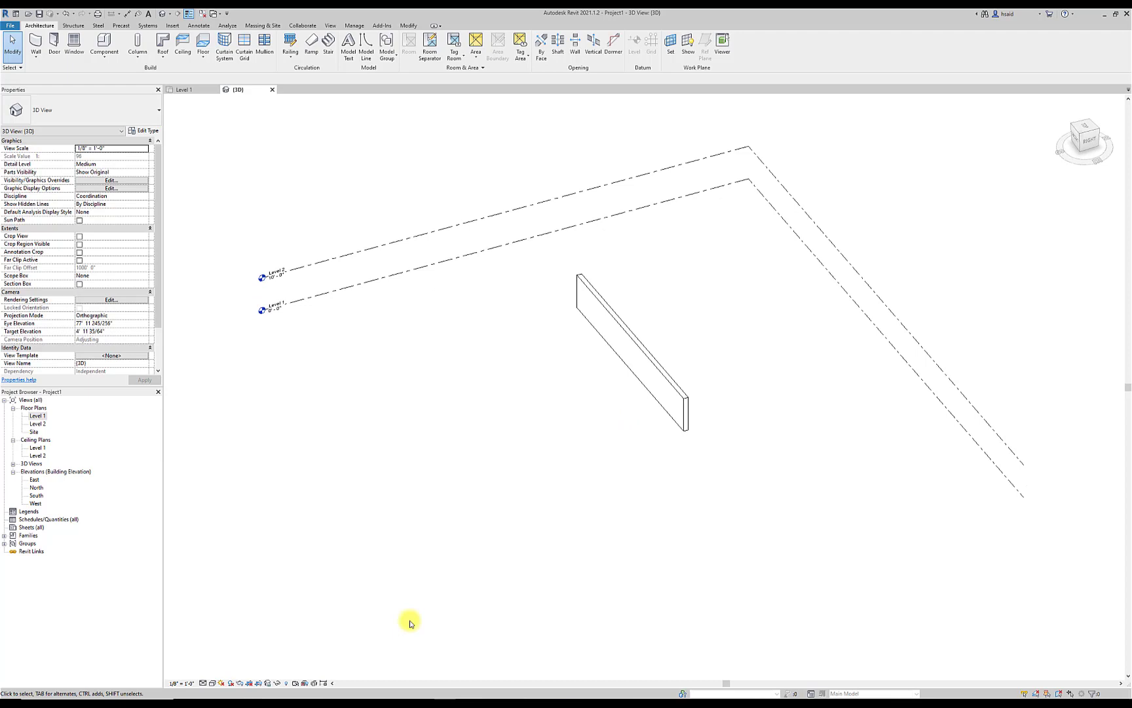
click(204, 683)
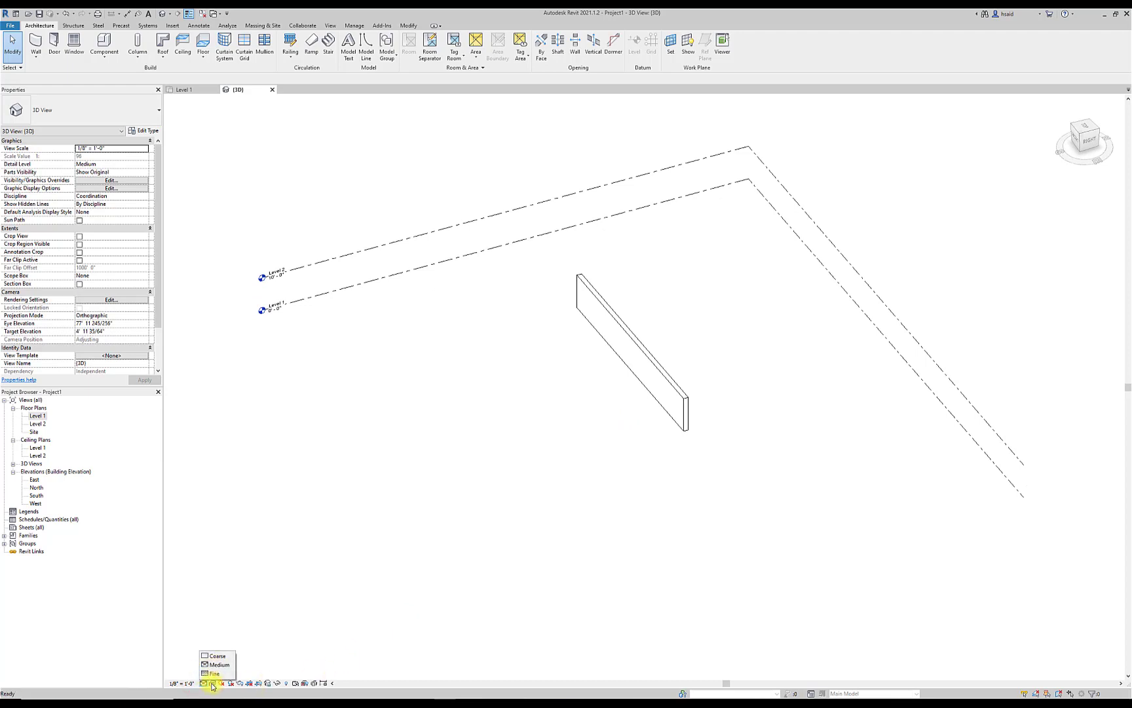
click(212, 682)
click(246, 655)
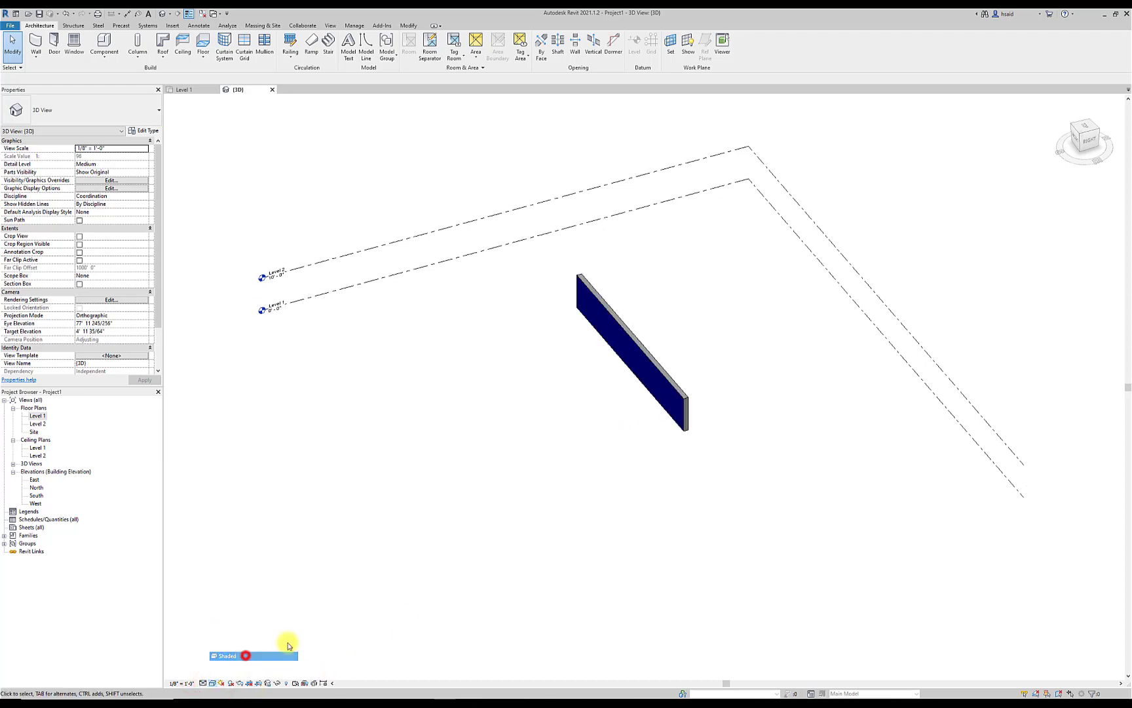
Examine the blue interior face, the brick exterior face and the end of the wall in 3D.
scroll(646, 380, up, 5)
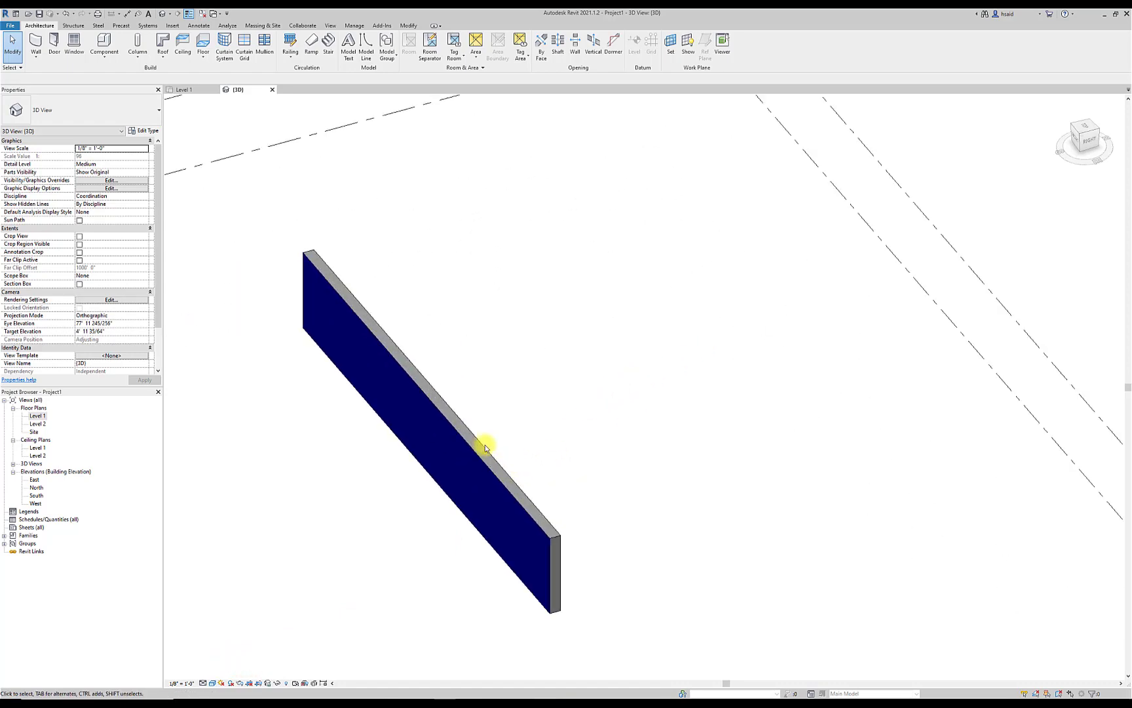
shift+middle_drag(486, 448, 584, 381)
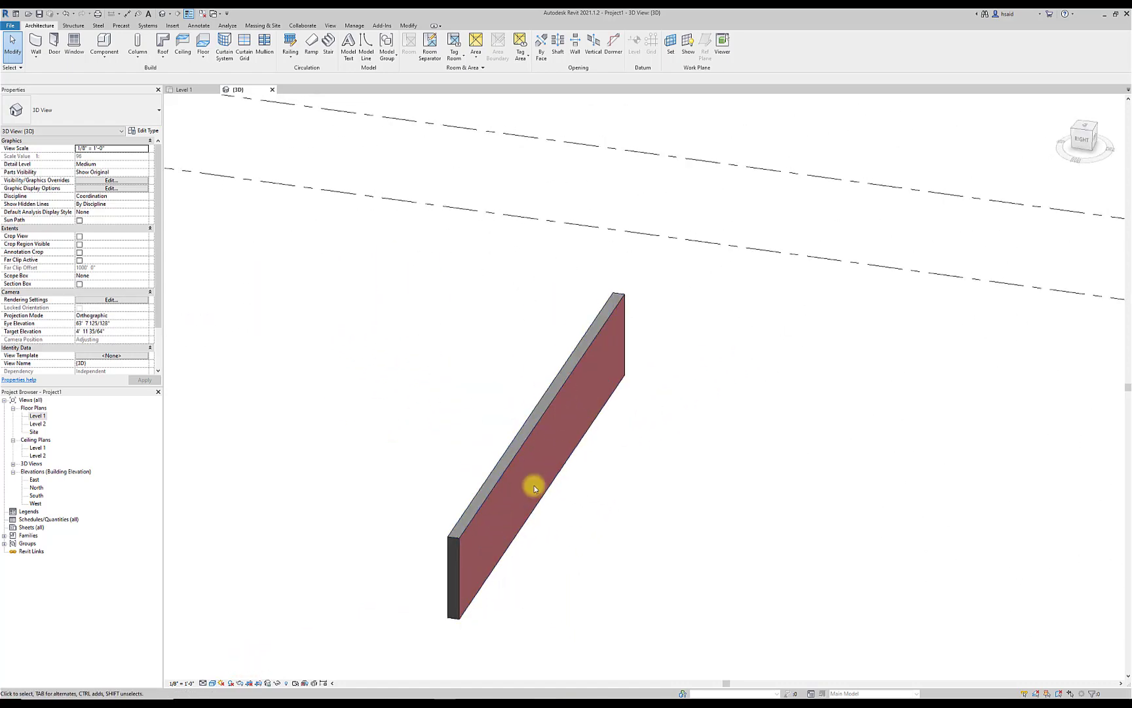
scroll(534, 488, up, 4)
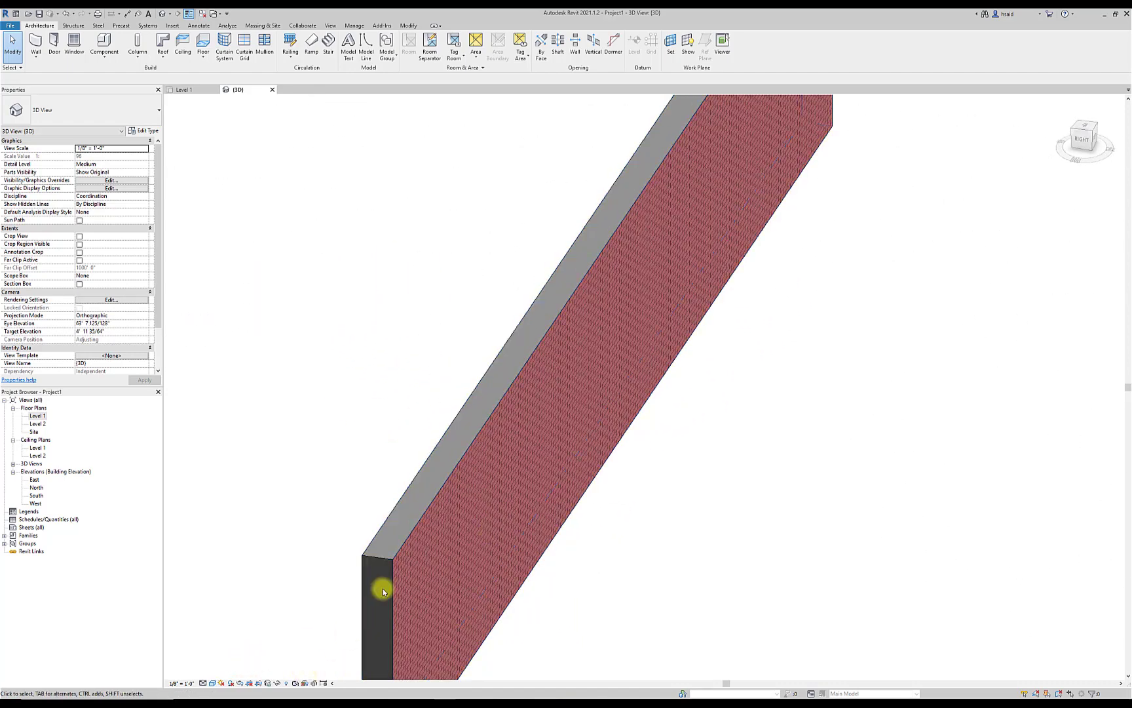
shift+middle_drag(425, 581, 549, 549)
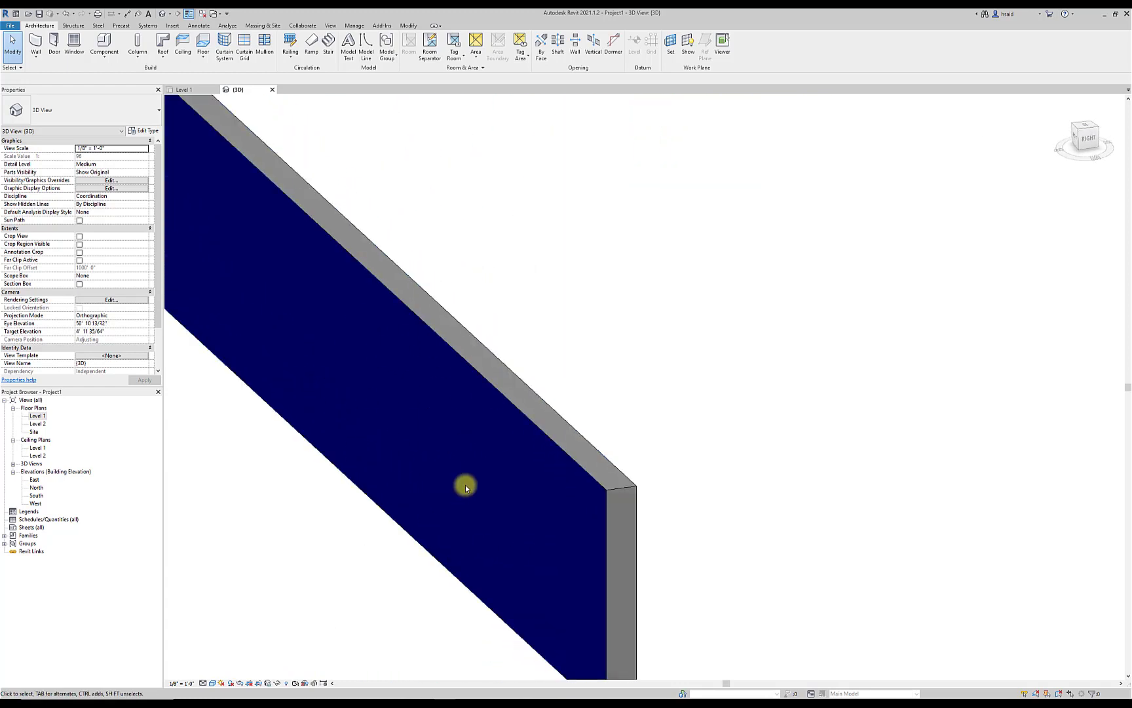
scroll(601, 491, down, 3)
scroll(601, 490, up, 5)
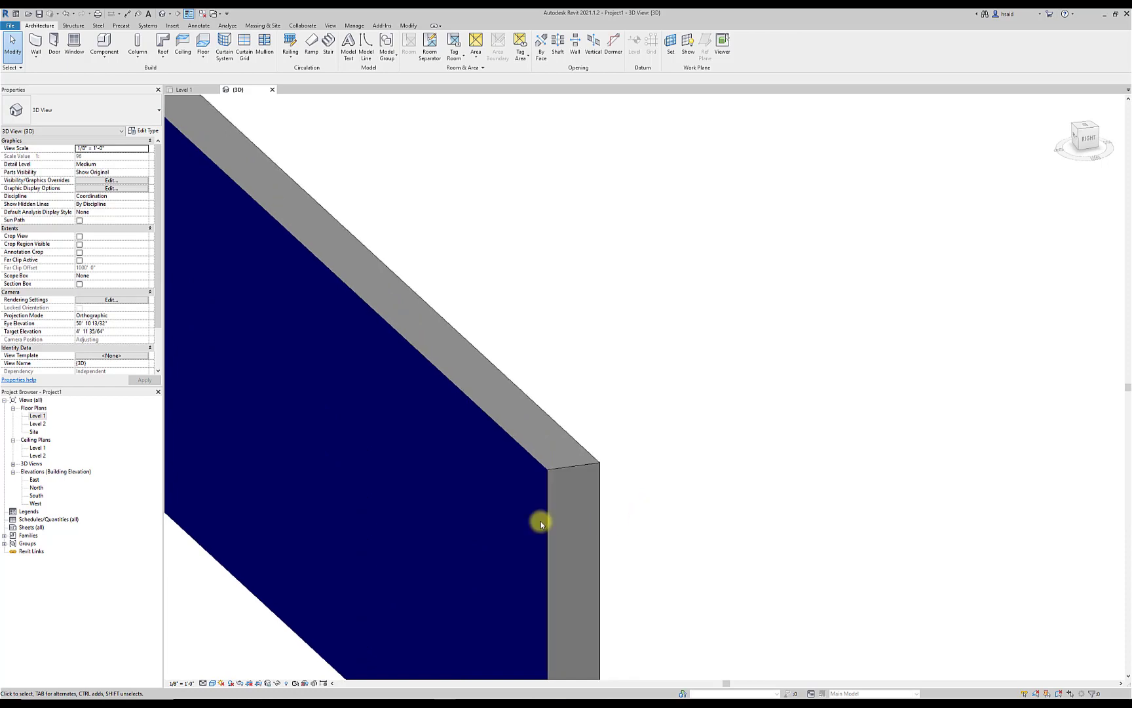
scroll(414, 557, down, 4)
shift+middle_drag(403, 448, 314, 449)
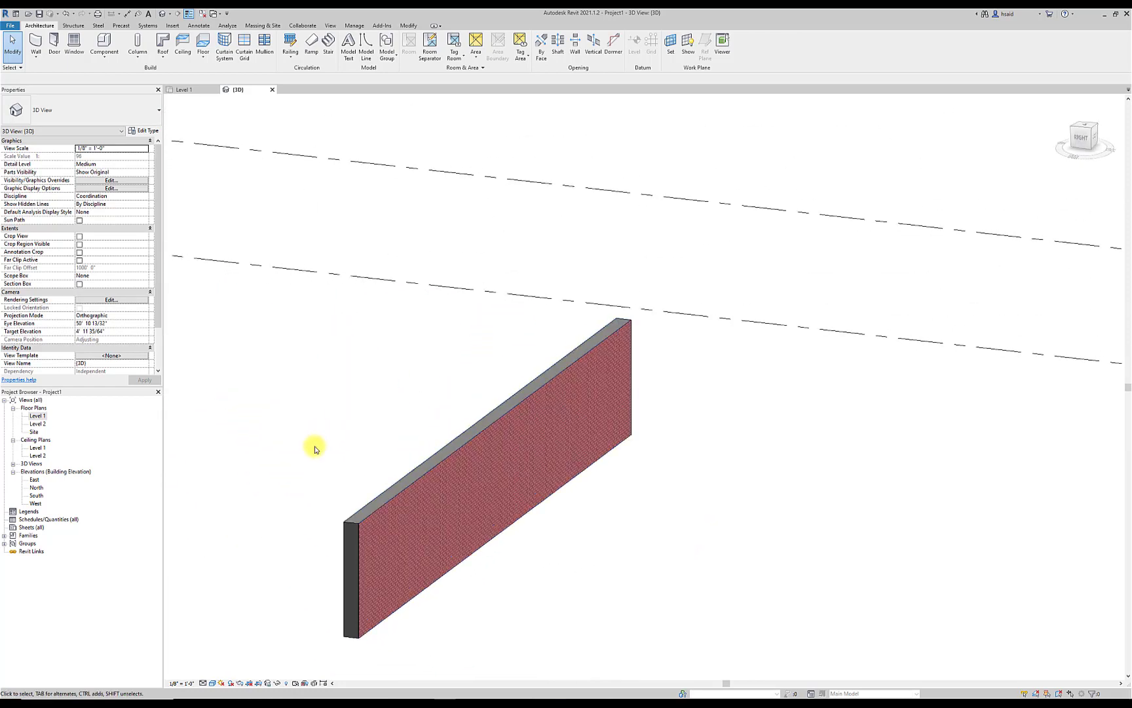
middle_drag(423, 495, 589, 472)
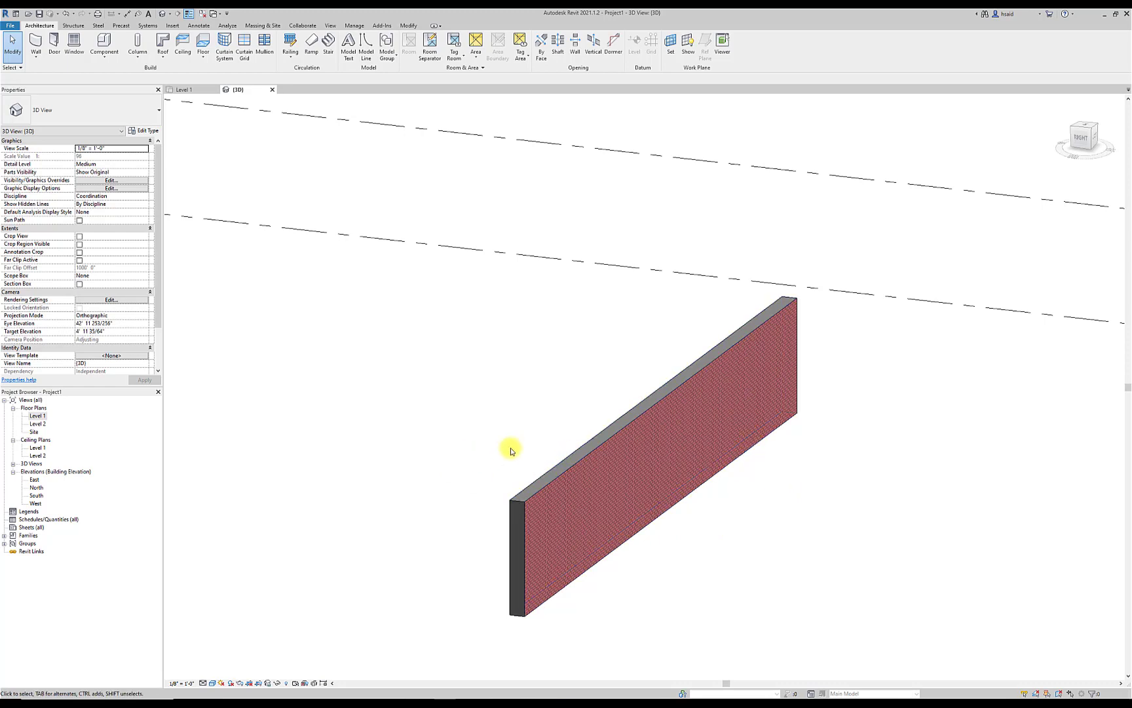
Open the layer assembly of the wall's Exterior - Brick on Mtl. Stud 8" - Blue Paint type and show its preview.
click(148, 132)
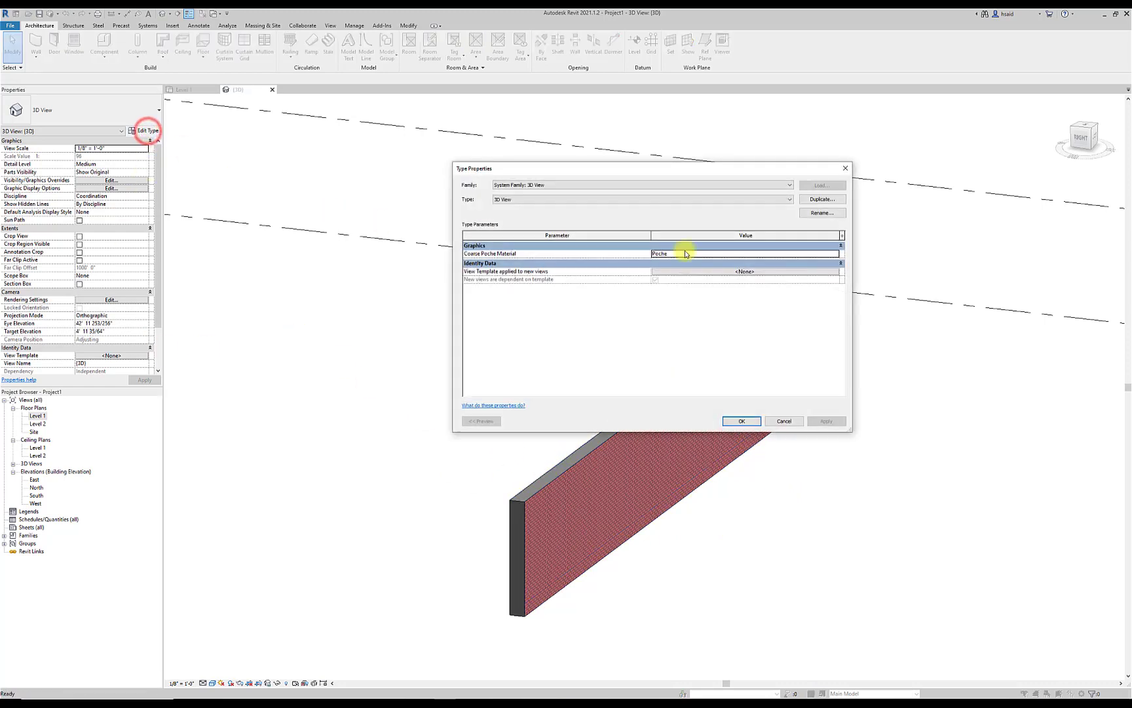
click(842, 170)
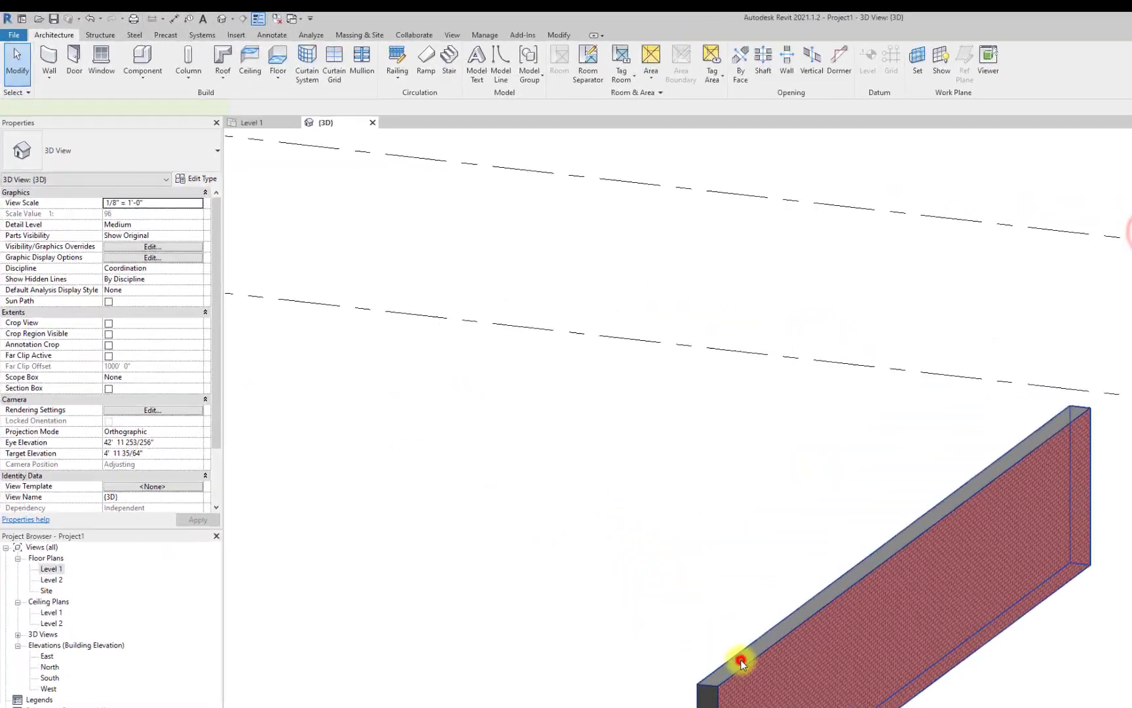
click(548, 530)
click(150, 131)
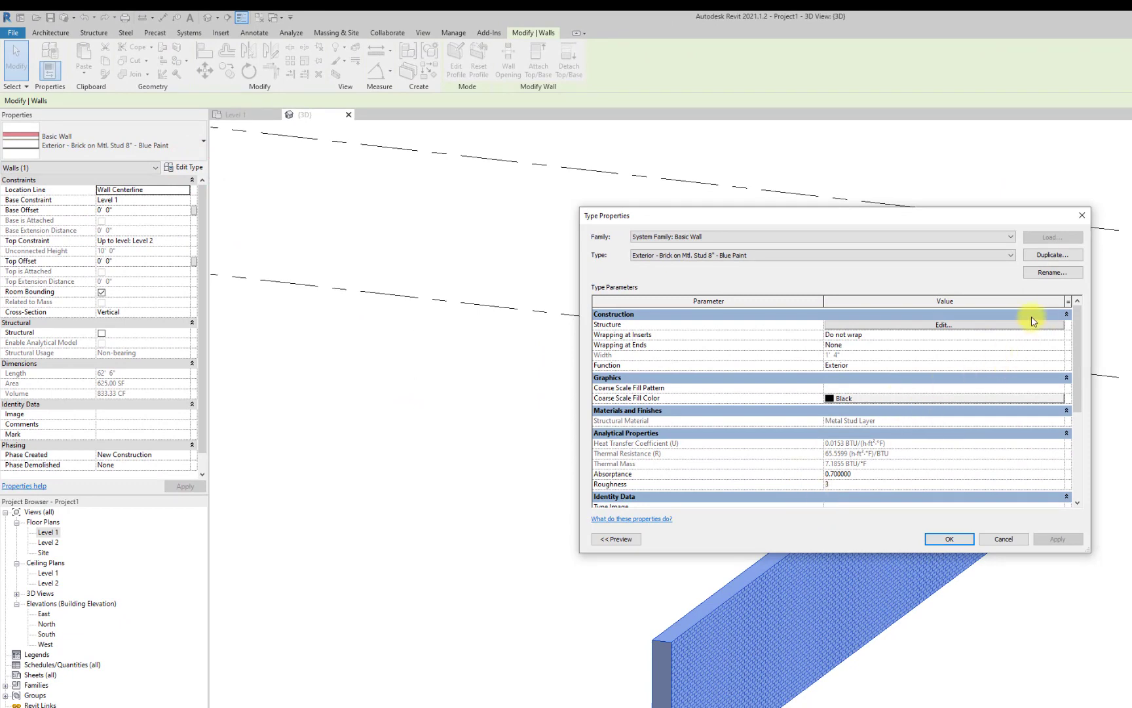
click(1008, 326)
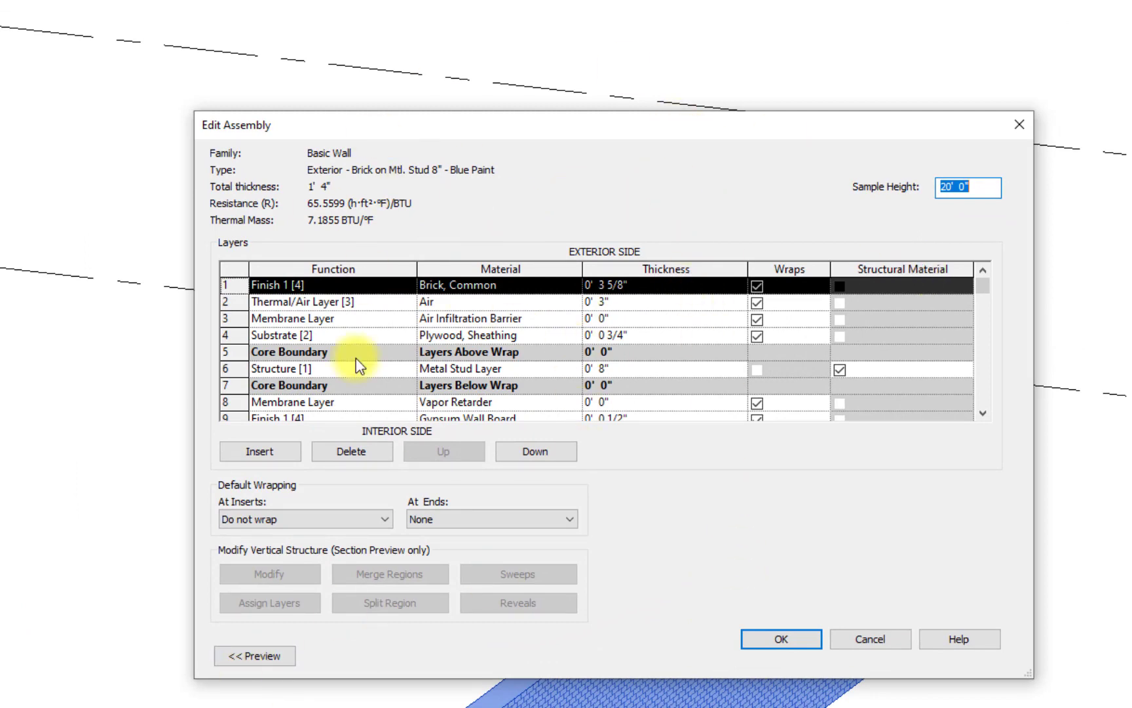
click(886, 639)
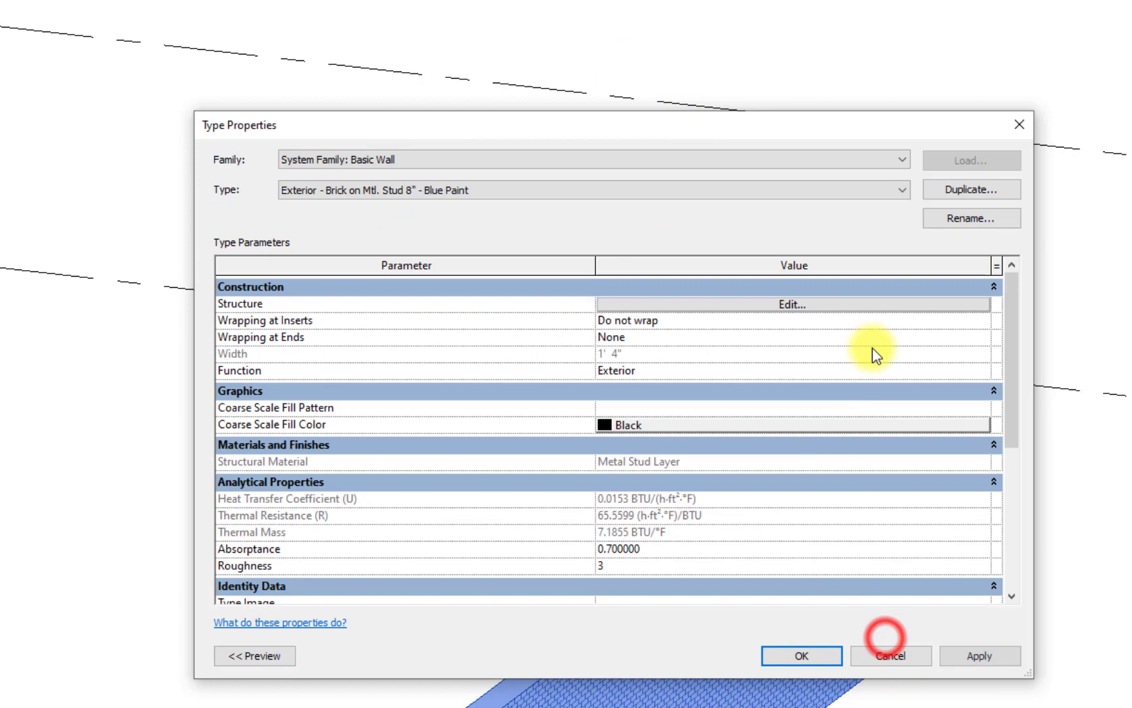
click(788, 303)
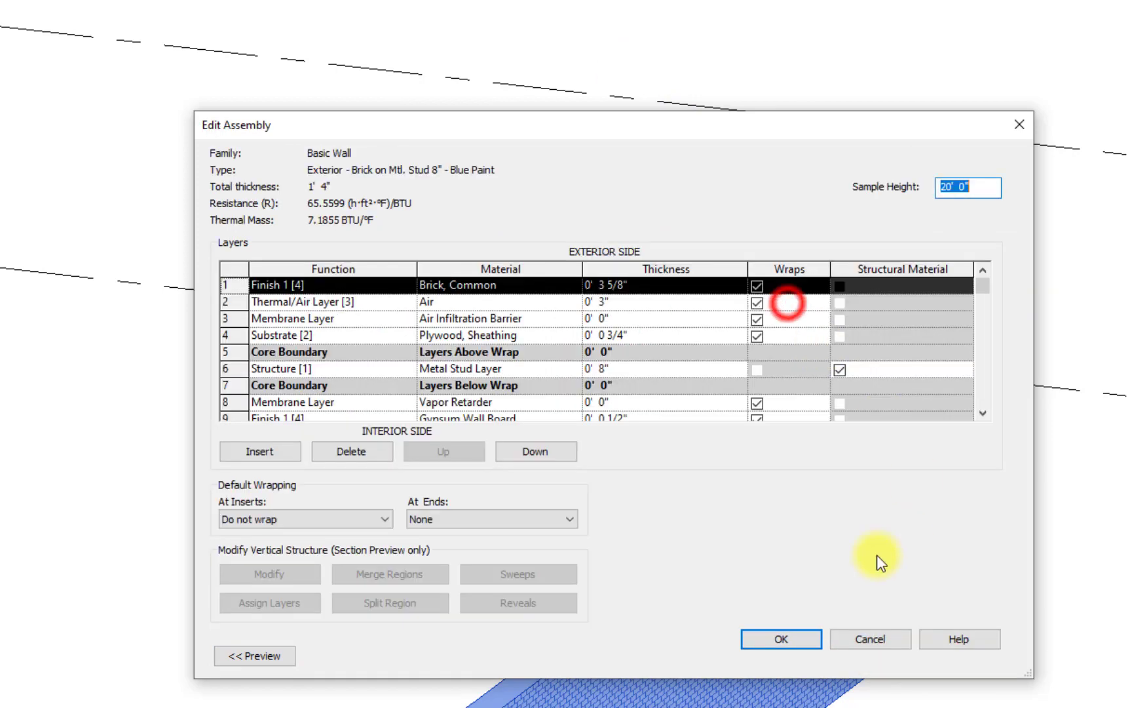
click(252, 656)
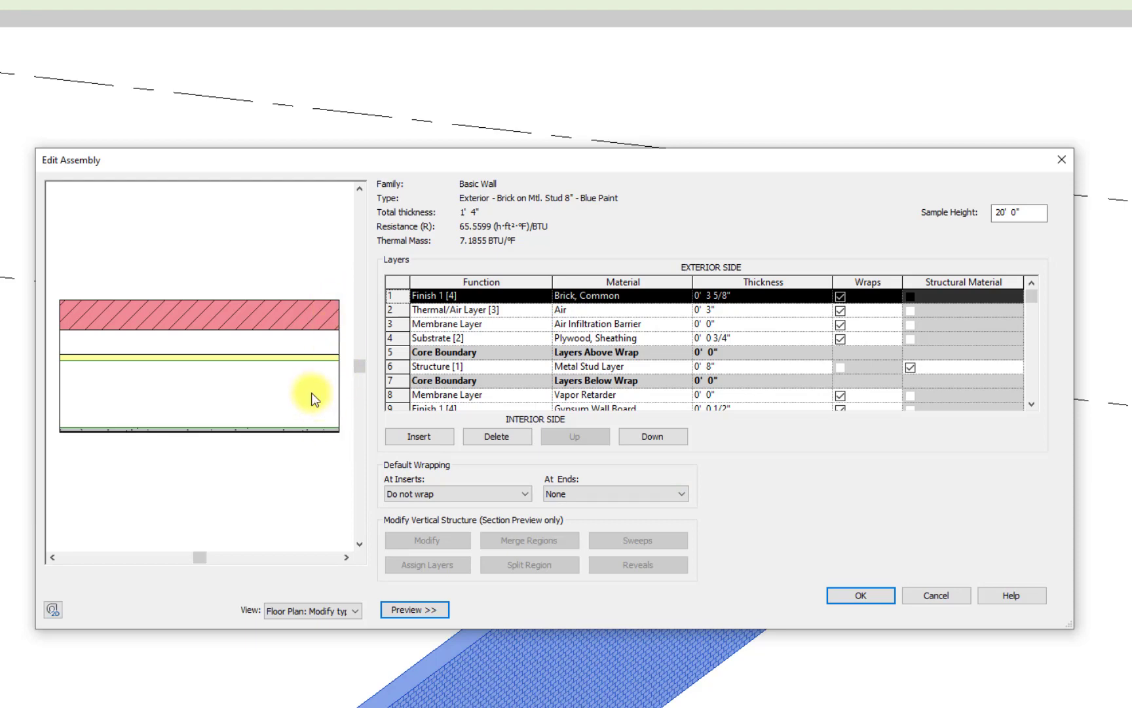
Try Exterior and Interior as the default wrapping at ends in the preview, and restore None.
click(619, 492)
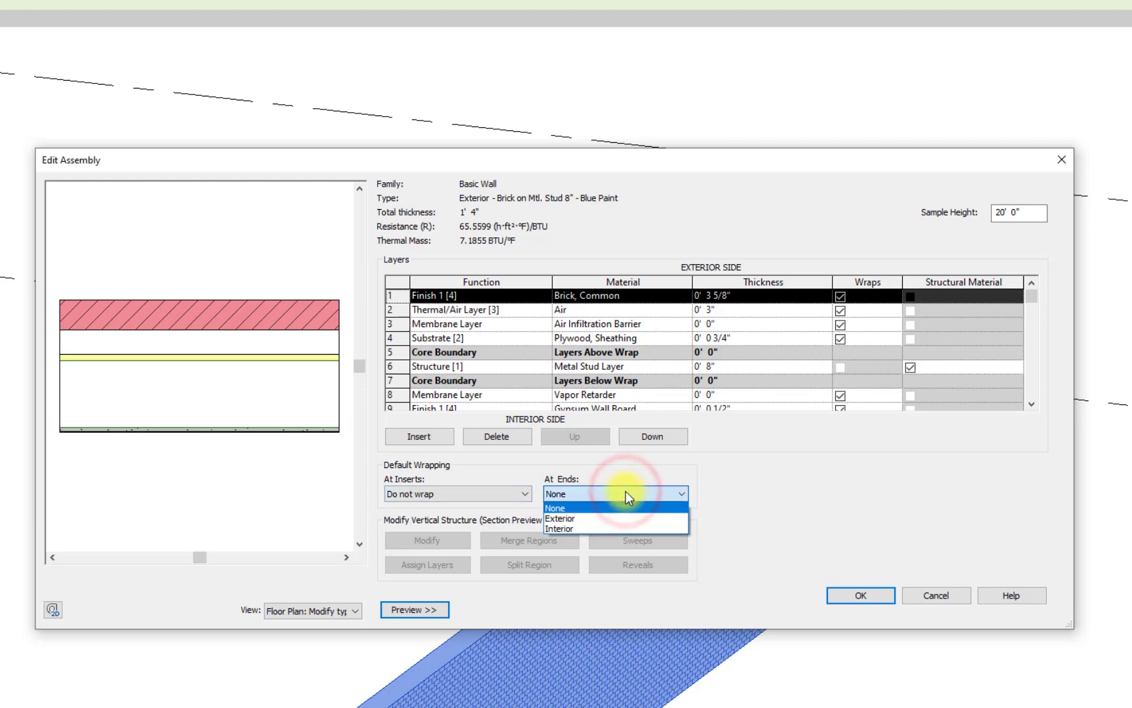
click(598, 518)
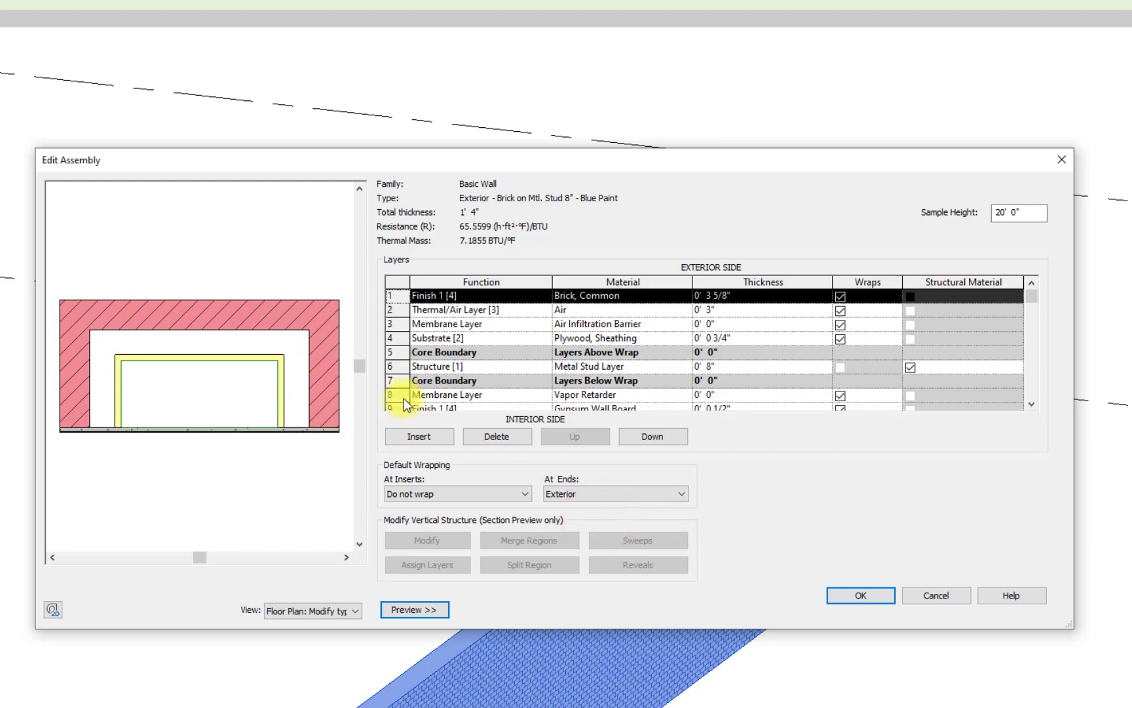
click(616, 492)
click(611, 527)
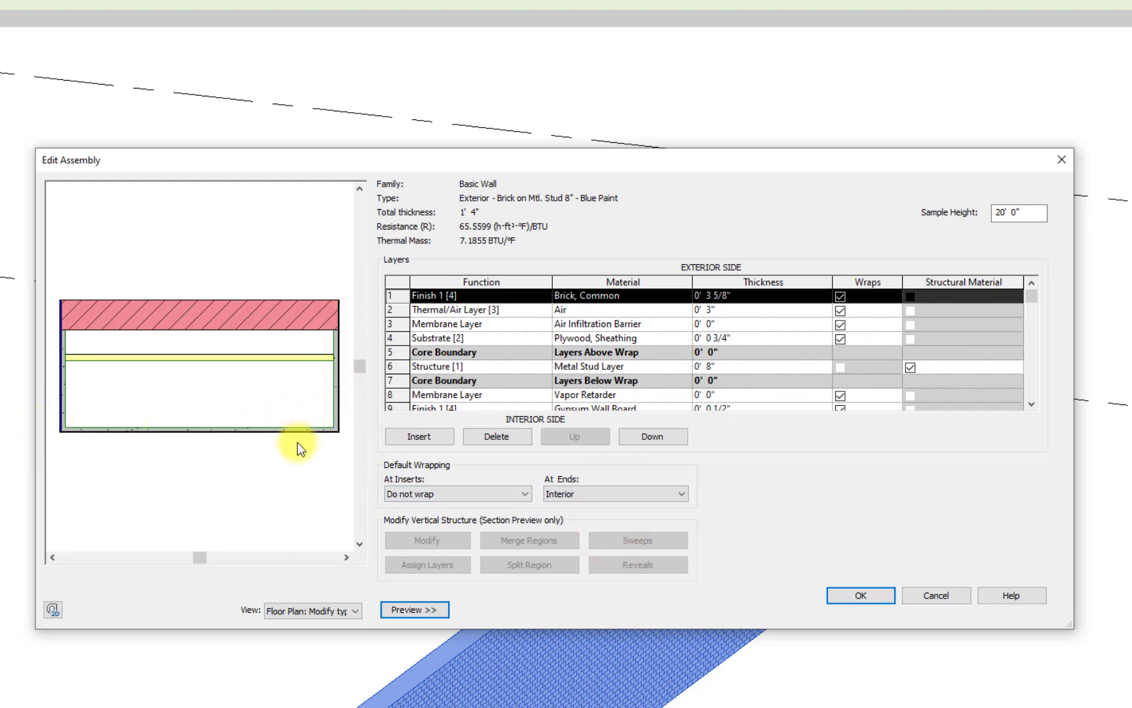
click(580, 495)
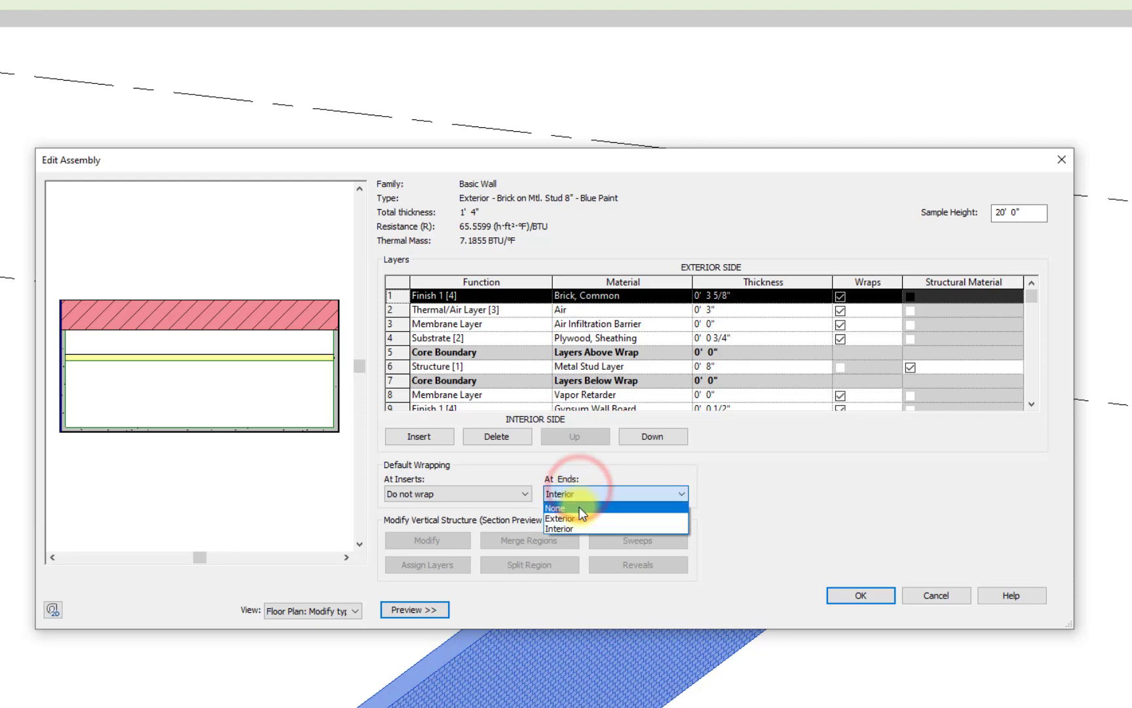
click(582, 509)
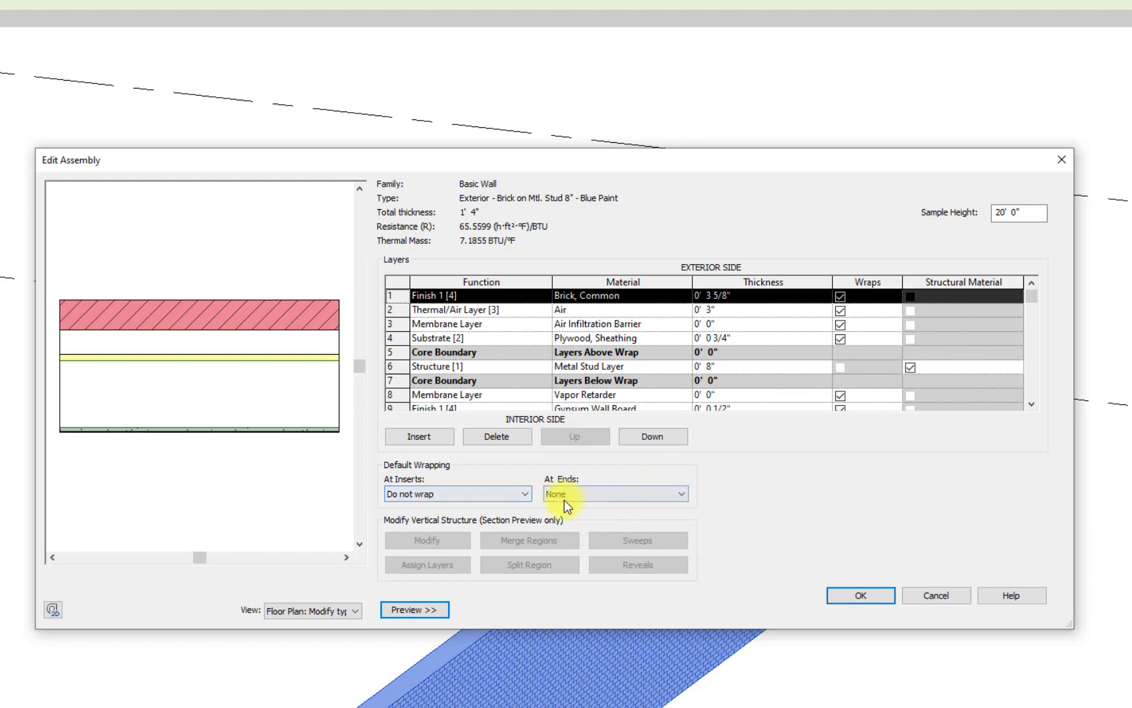
click(568, 497)
click(583, 517)
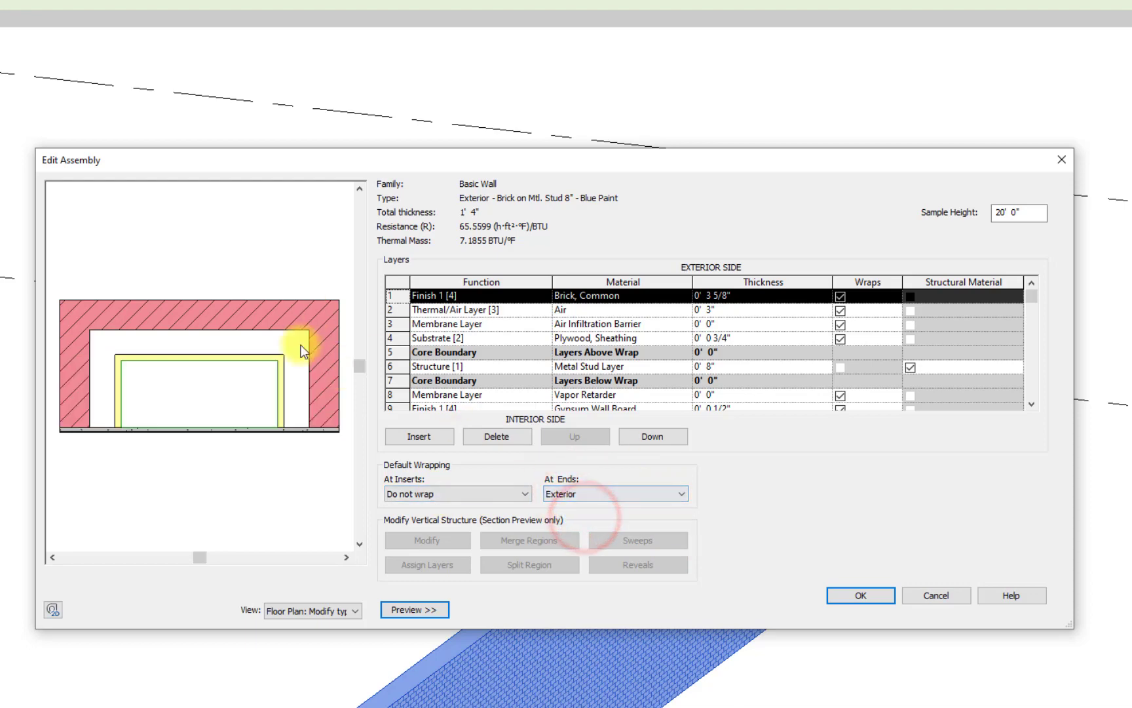
click(557, 493)
click(578, 505)
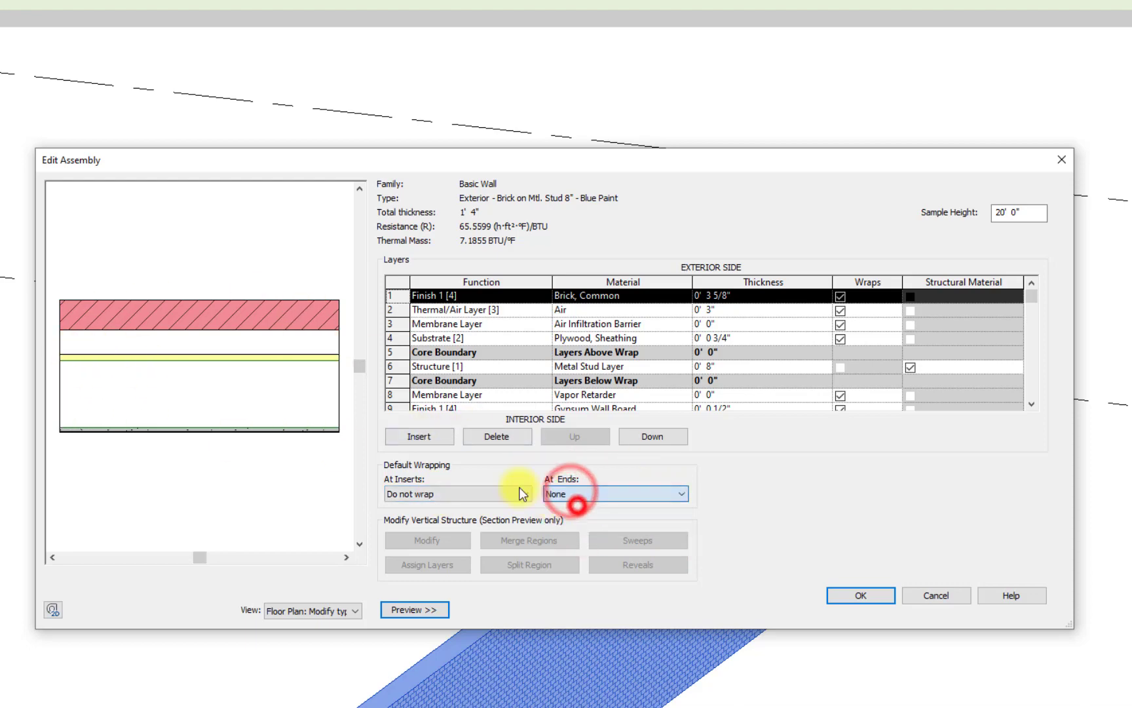
Try Exterior as the default wrapping at inserts, and restore Do not wrap.
click(530, 492)
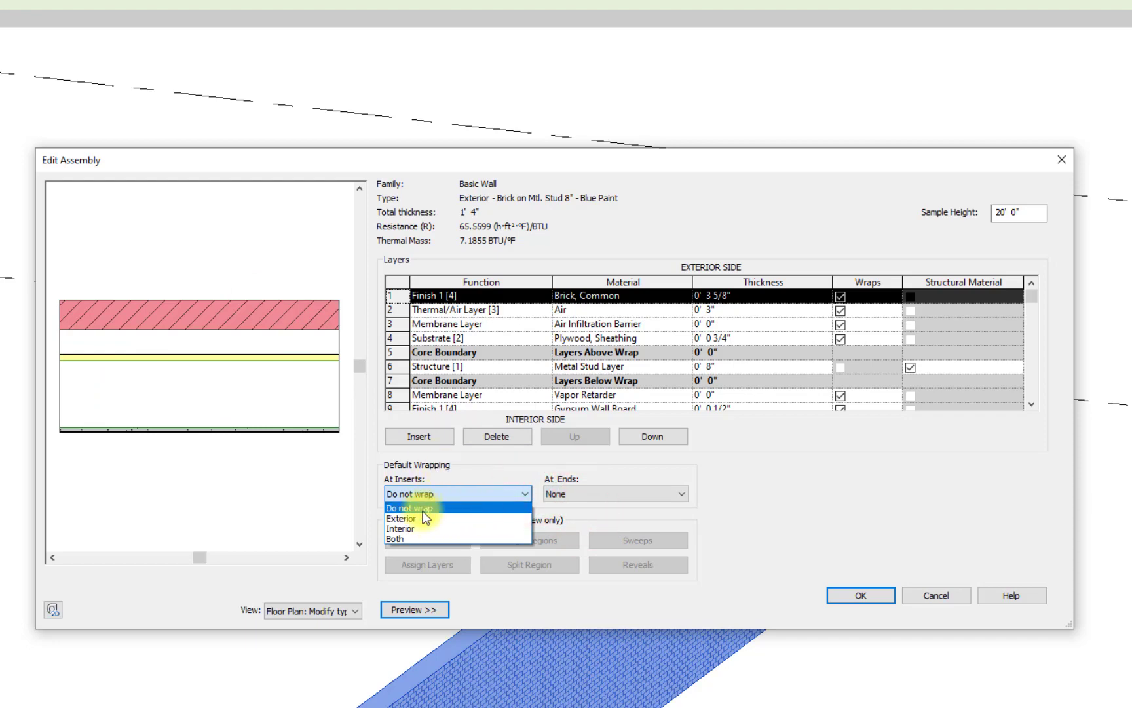
click(416, 517)
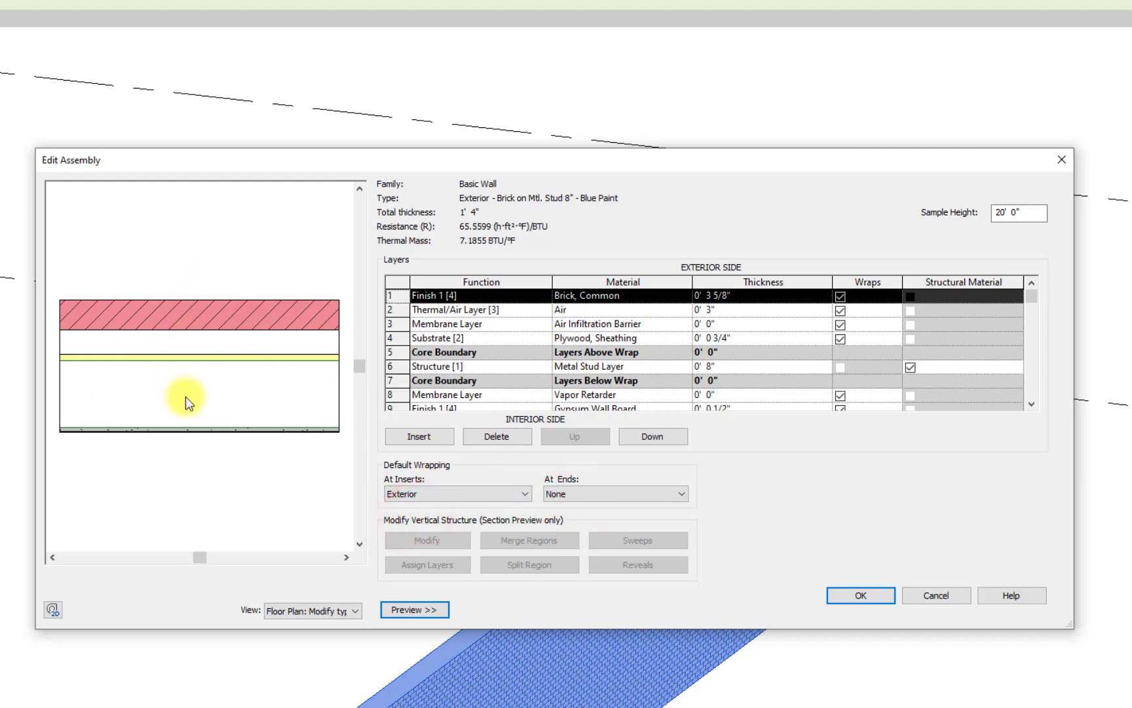
click(419, 493)
click(416, 518)
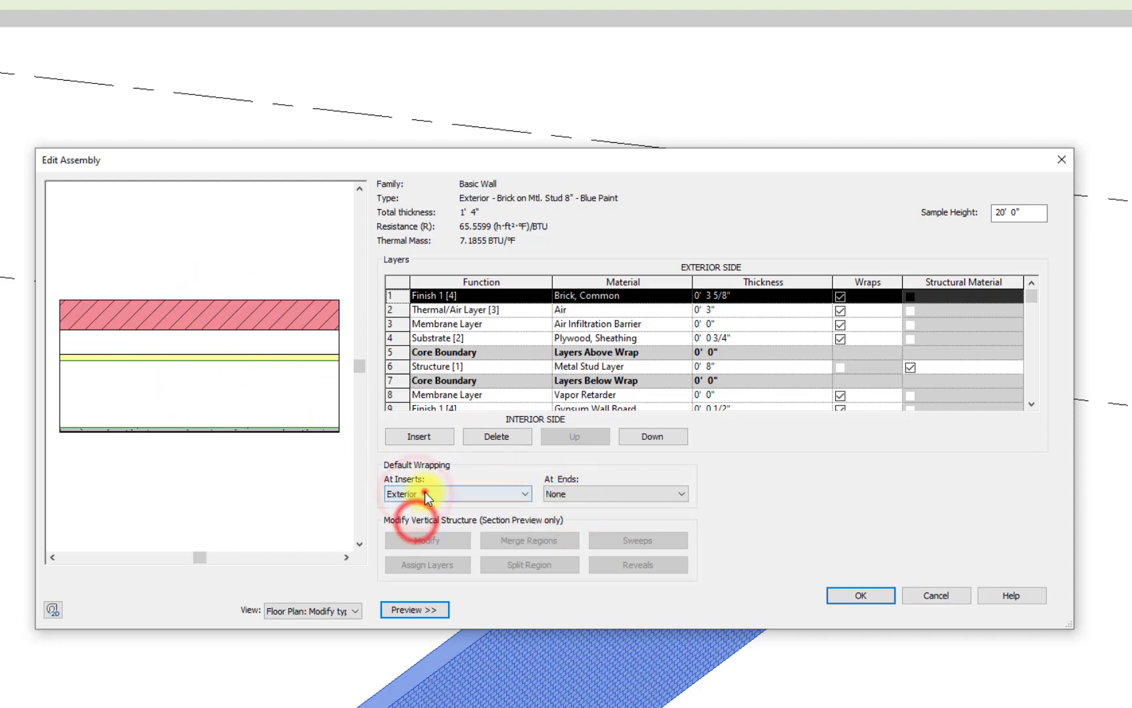
click(425, 492)
click(427, 506)
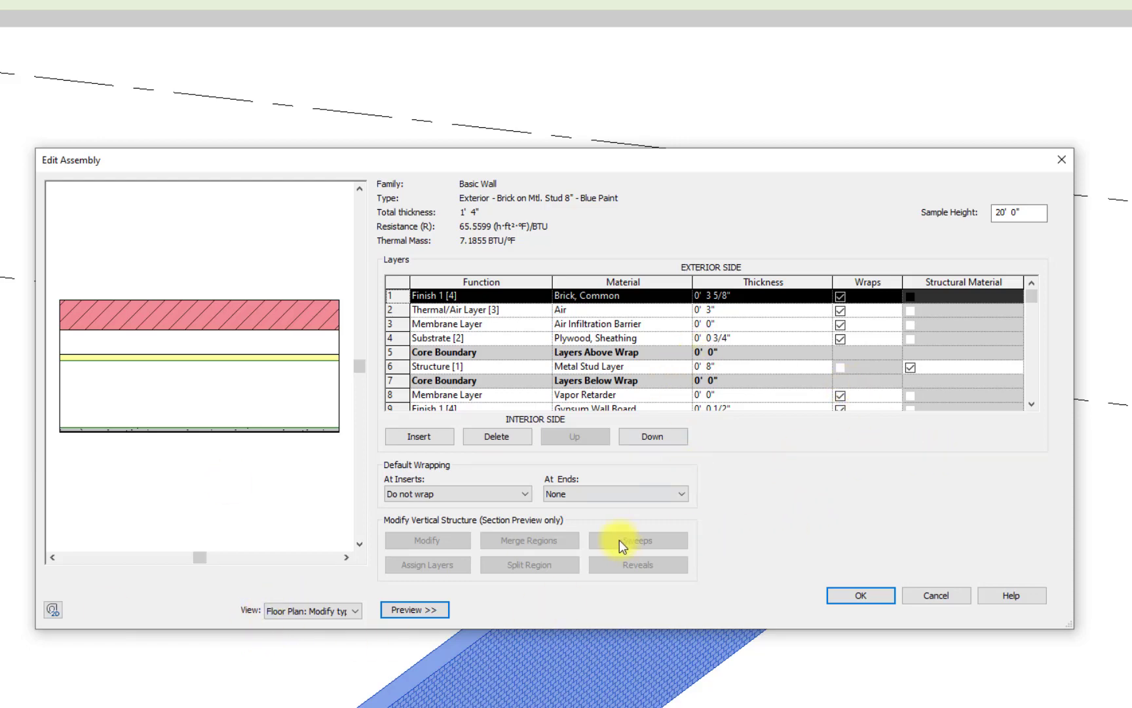
click(382, 512)
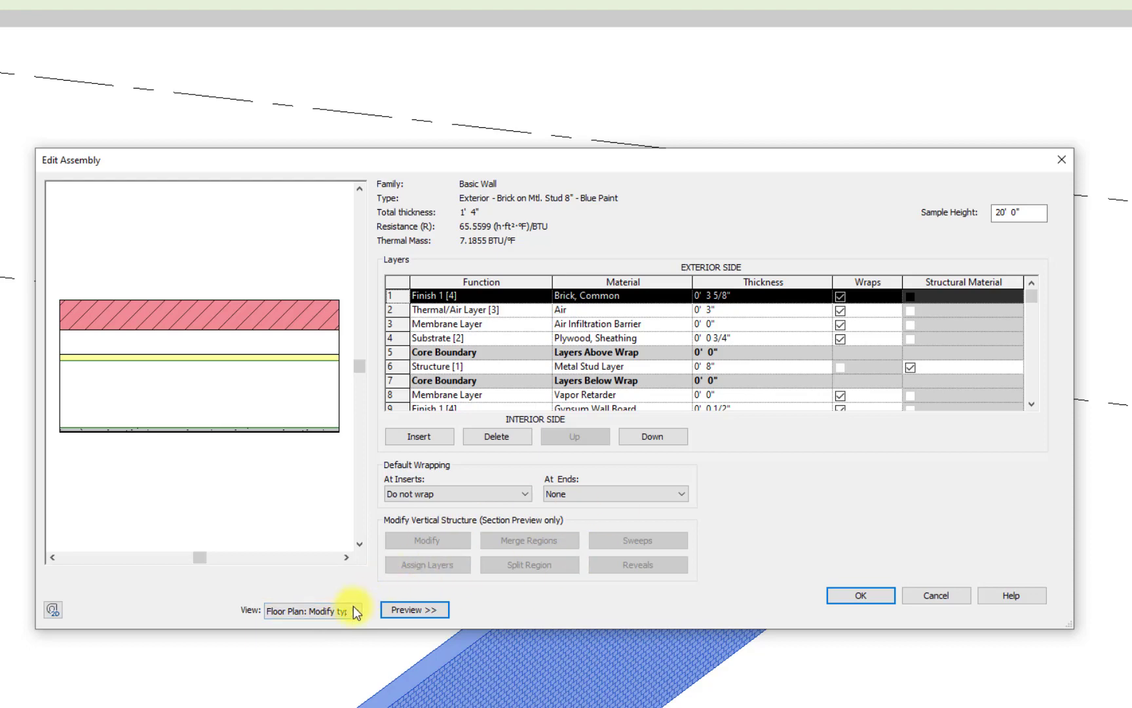
Compare the section and floor plan previews of the wall type, ending on the section preview.
click(308, 611)
click(317, 637)
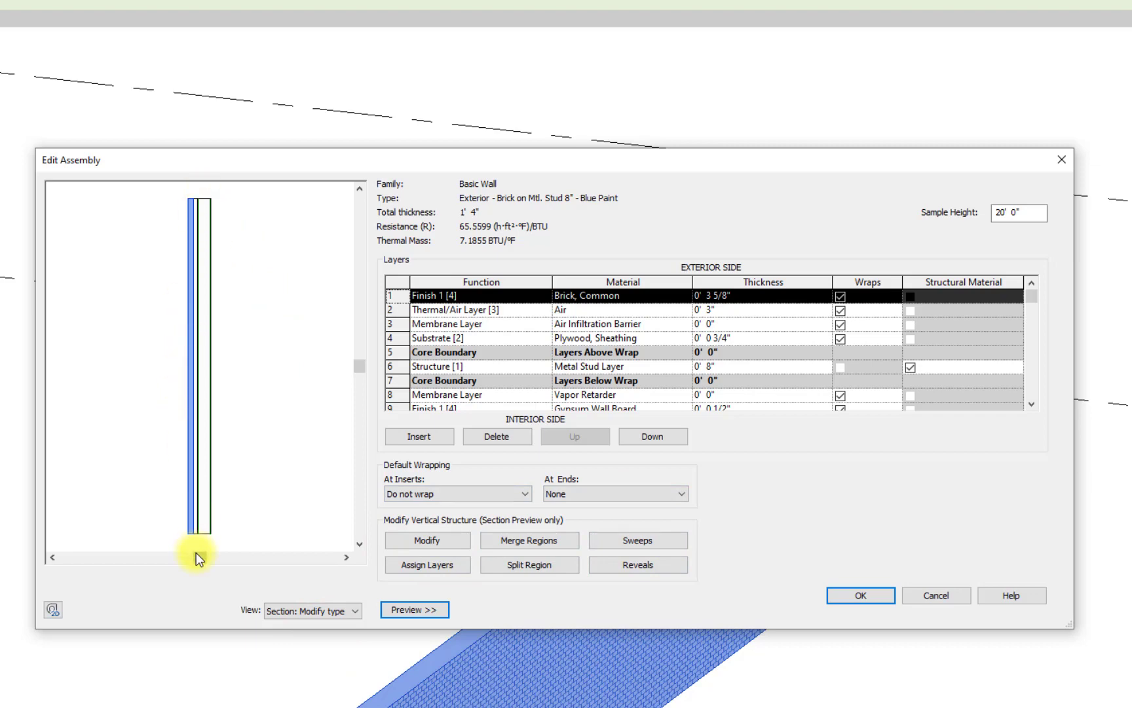
click(315, 614)
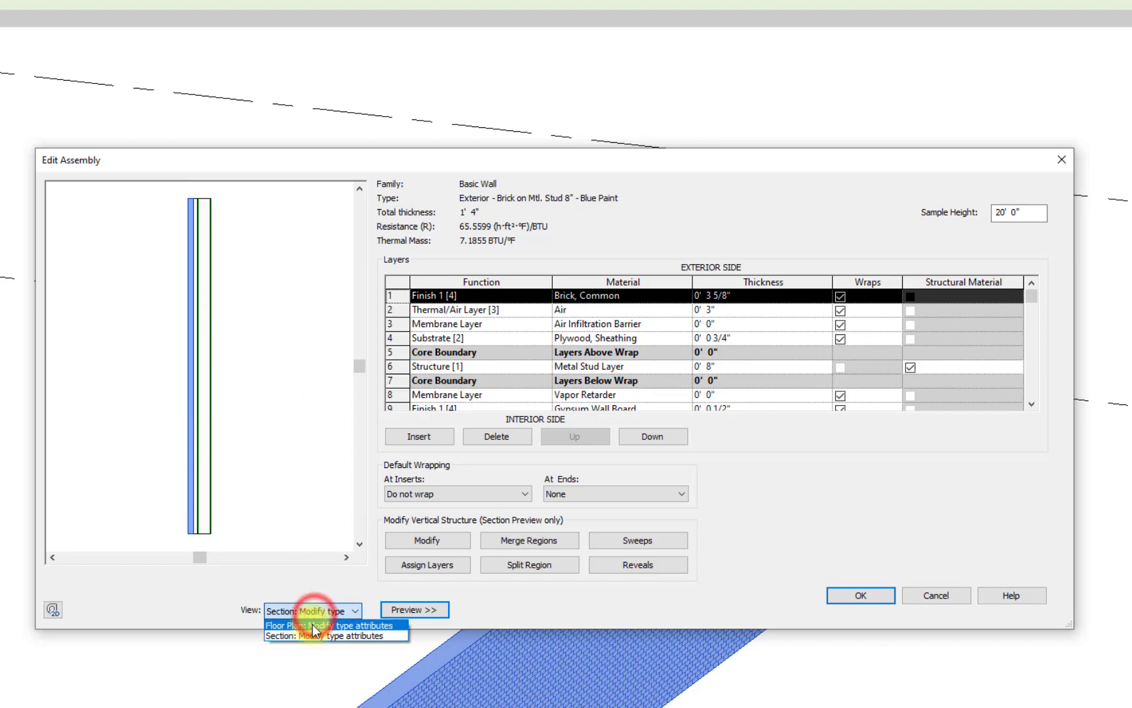
click(312, 627)
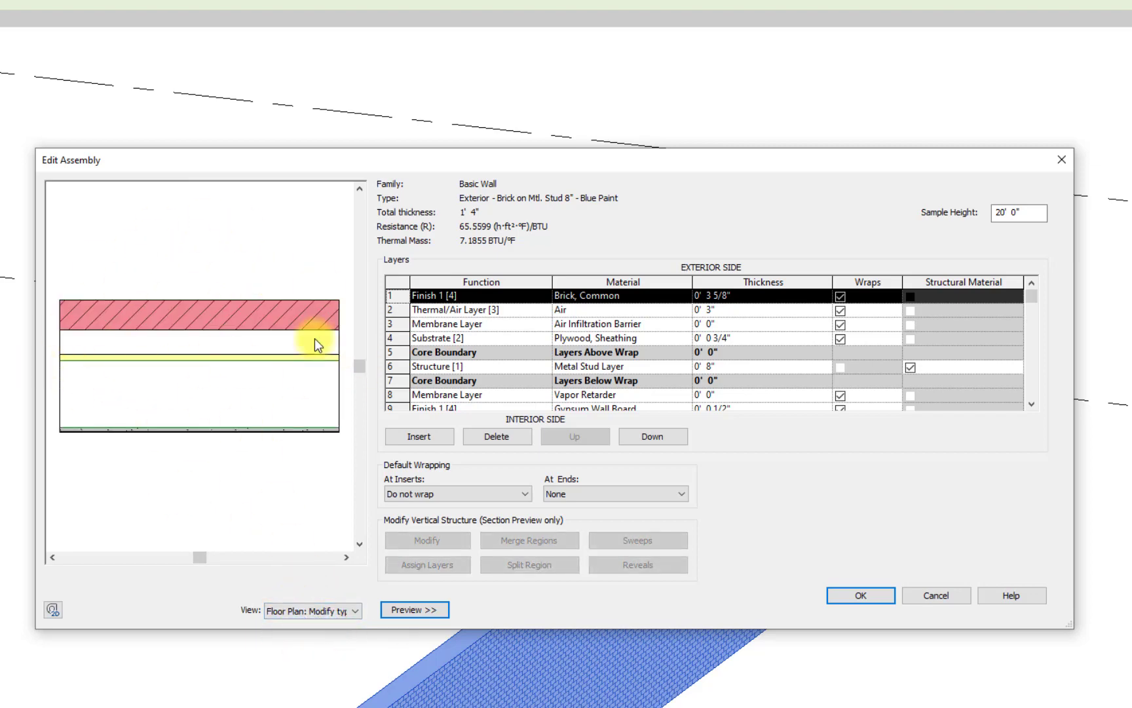
click(305, 611)
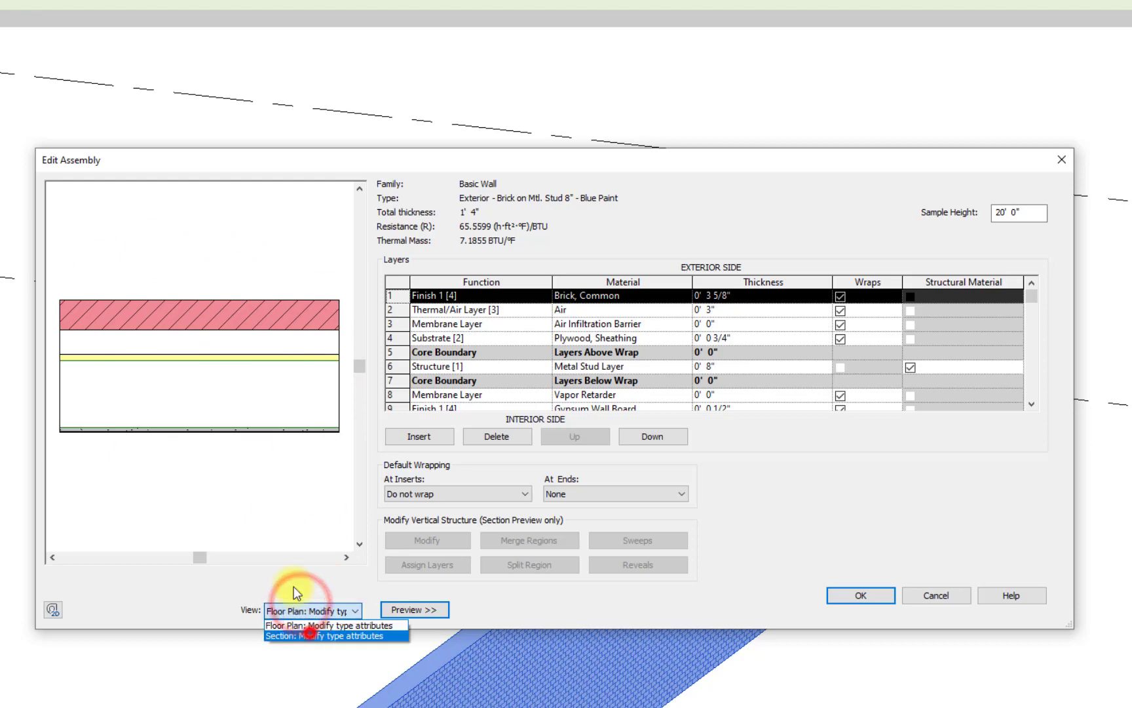
click(309, 633)
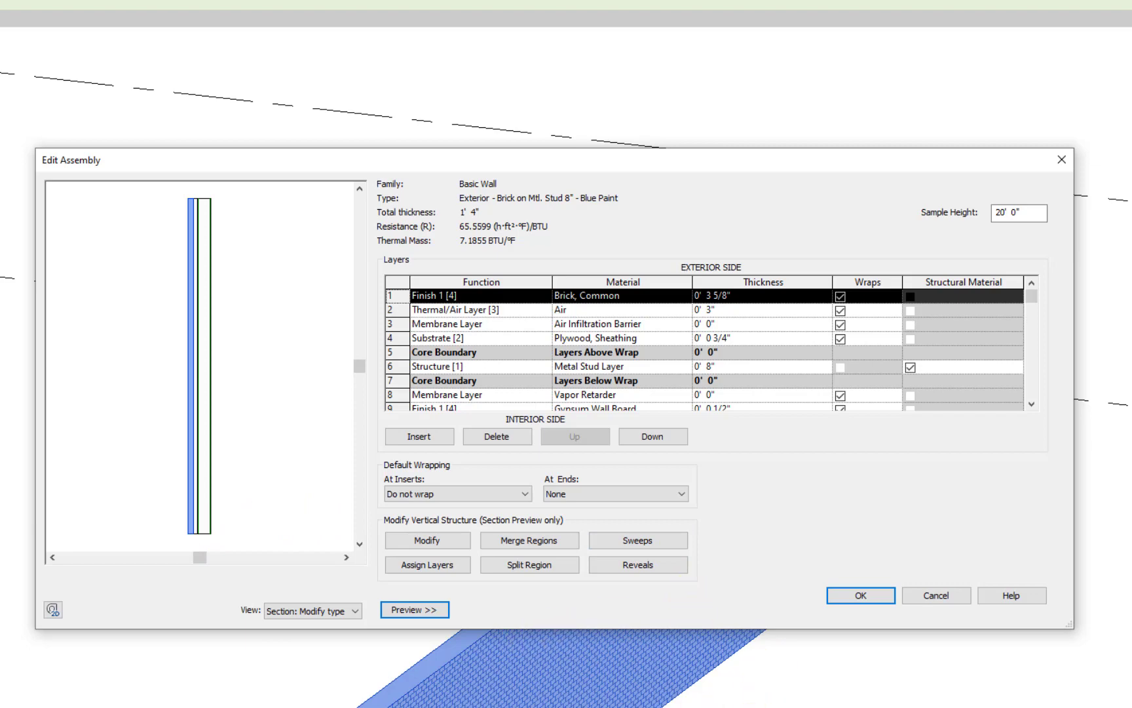
Open the wall sweeps of the assembly beside the section preview and add a new sweep.
click(656, 540)
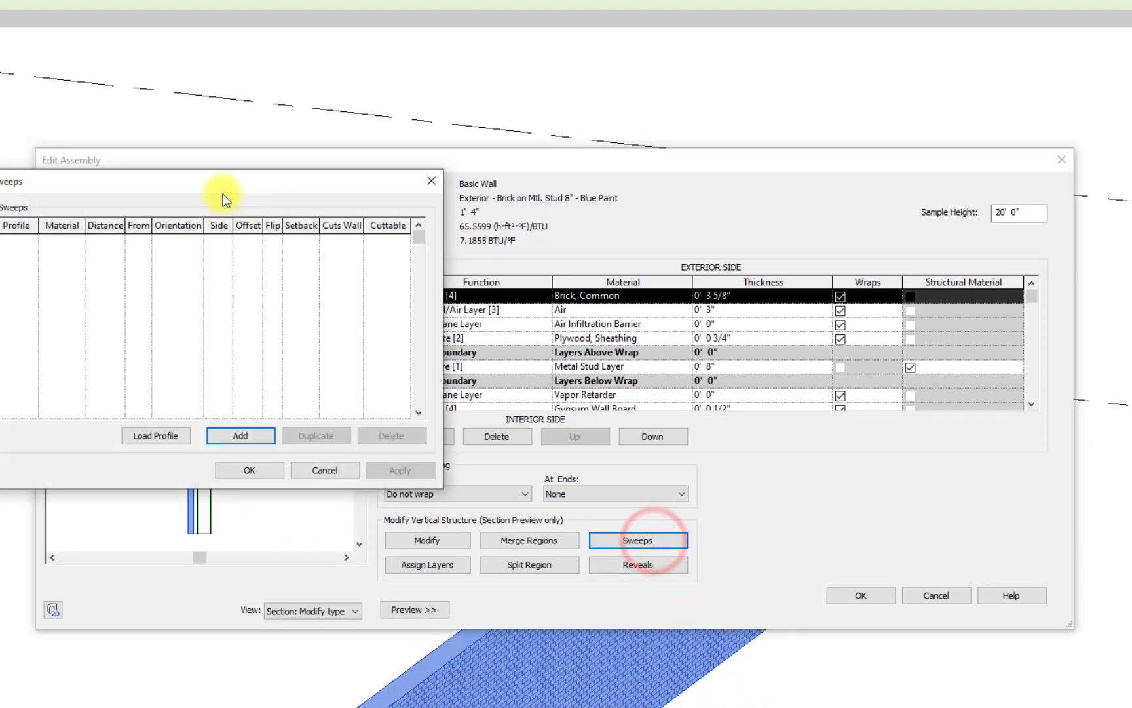
drag(220, 179, 446, 217)
drag(651, 239, 810, 262)
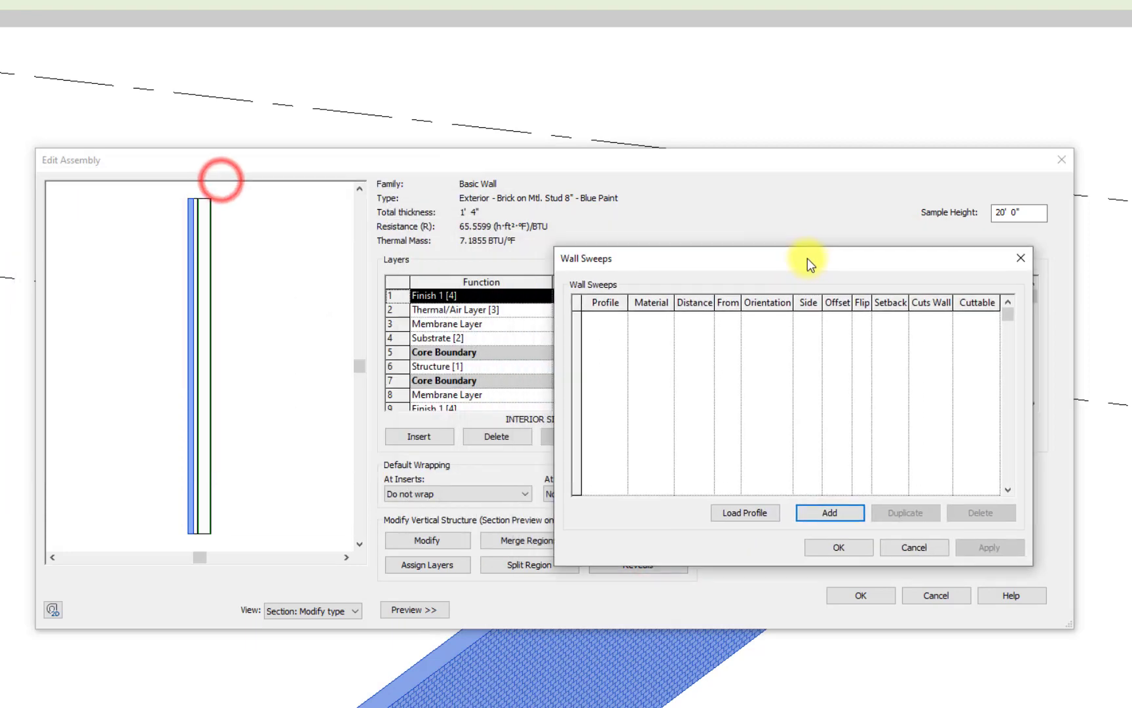
click(833, 513)
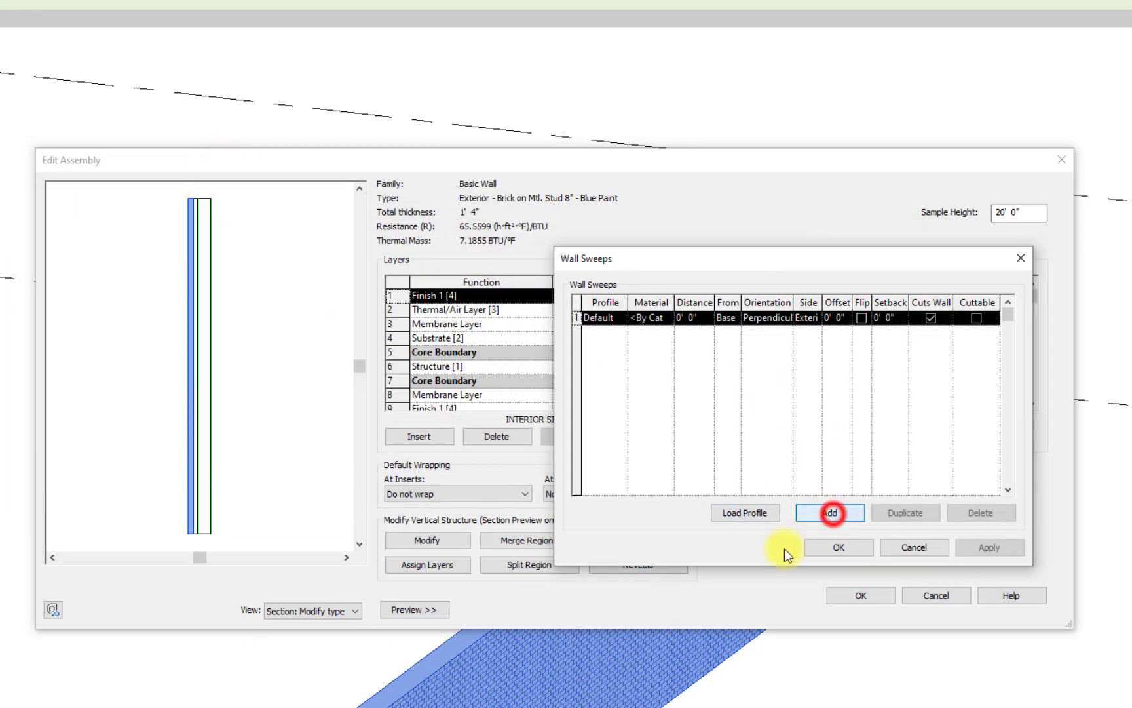
Look through the available sweep profiles and assign Sill-Precast : 5" Wide to the new sweep.
click(611, 316)
click(620, 324)
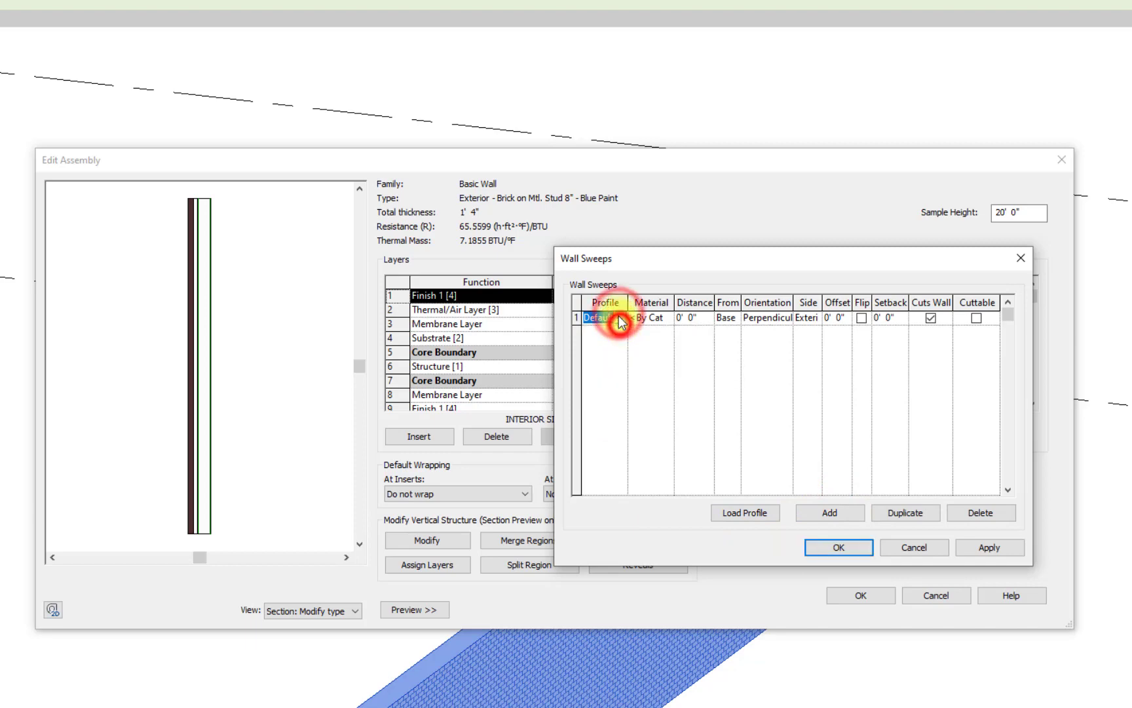
click(620, 320)
drag(760, 352, 776, 396)
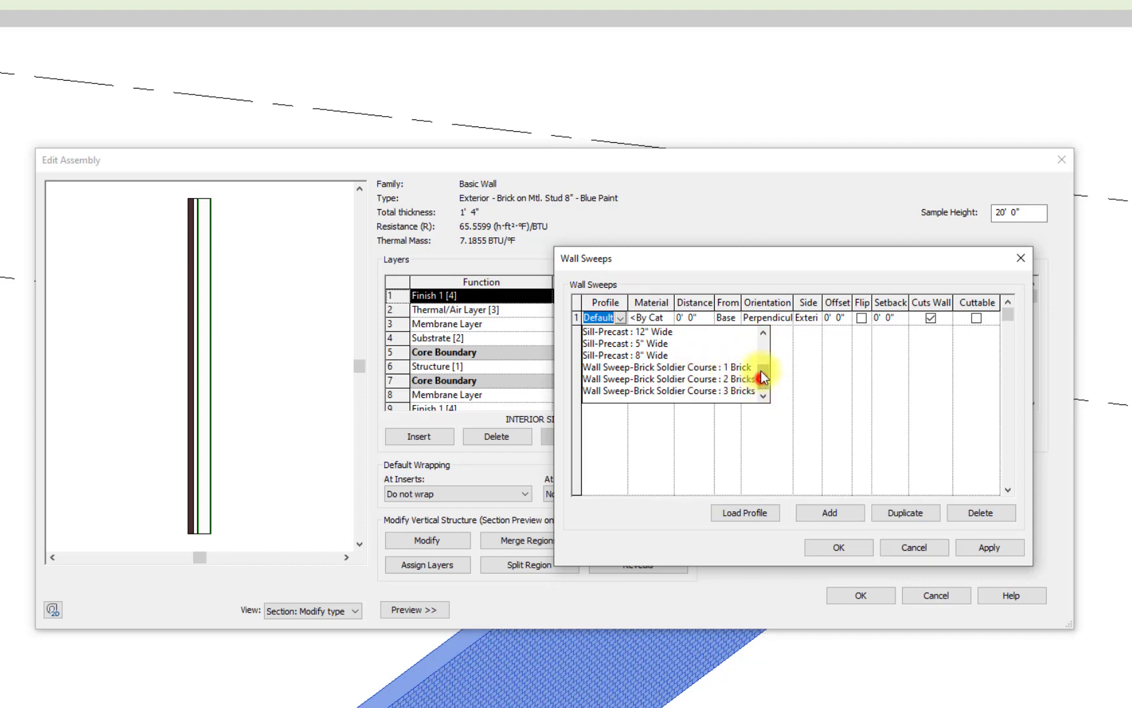
drag(761, 377, 760, 330)
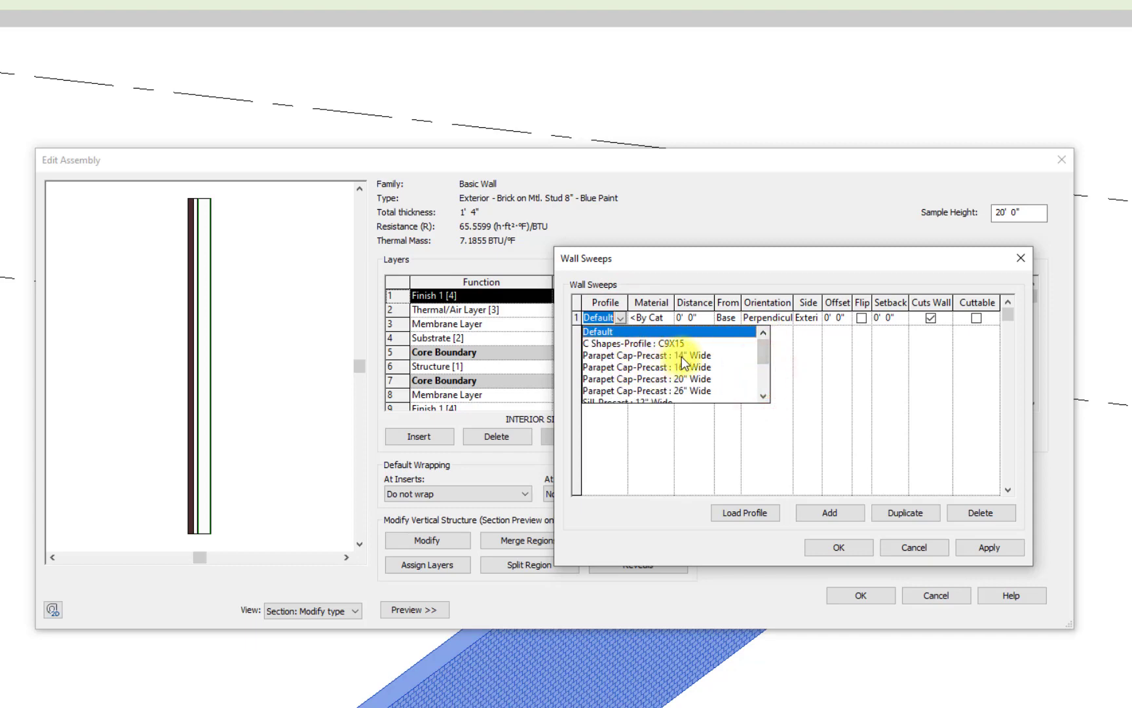
drag(766, 345, 769, 377)
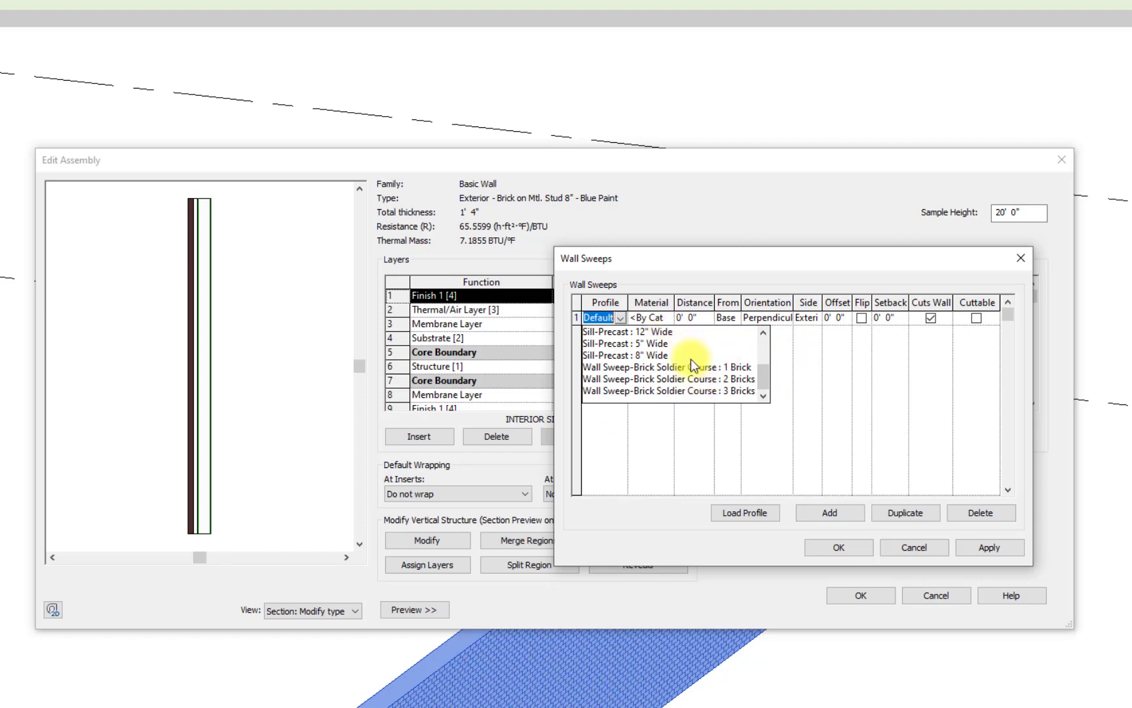
scroll(691, 359, up, 2)
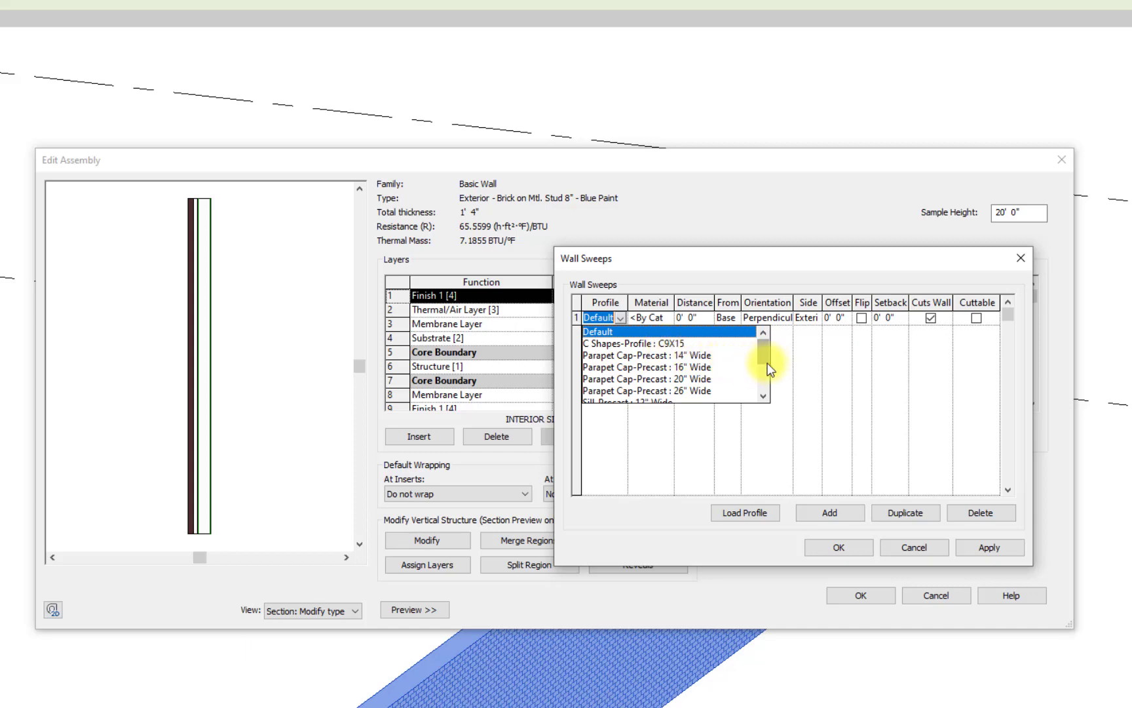
drag(764, 348, 767, 367)
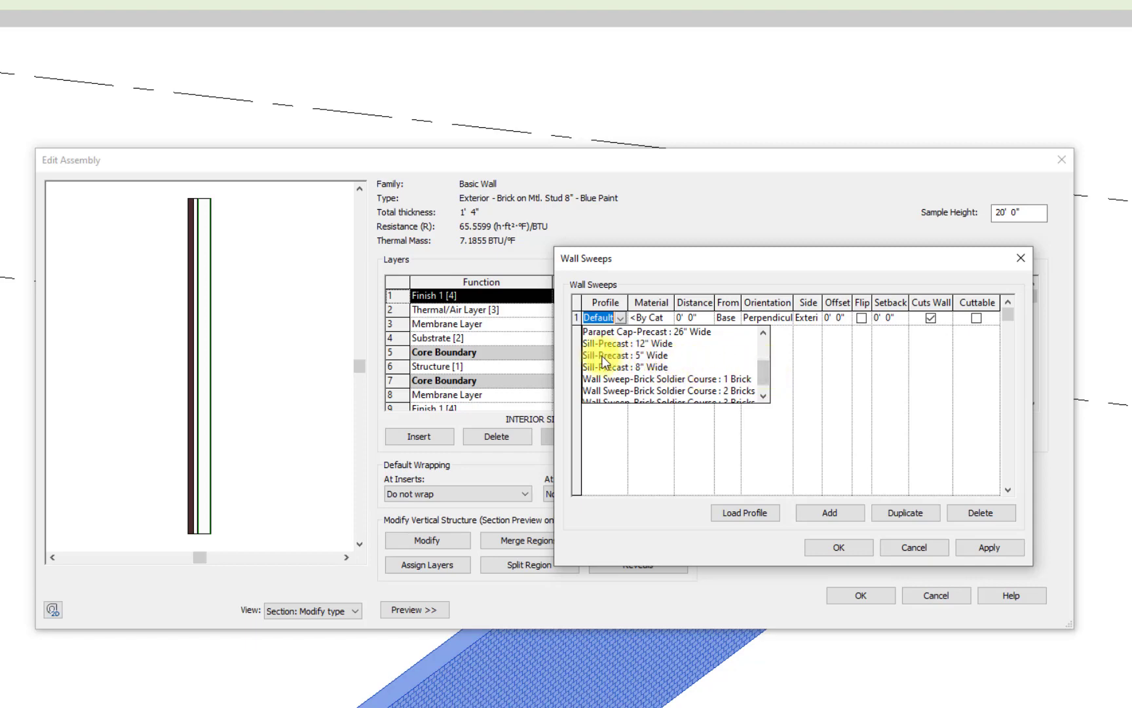
click(626, 357)
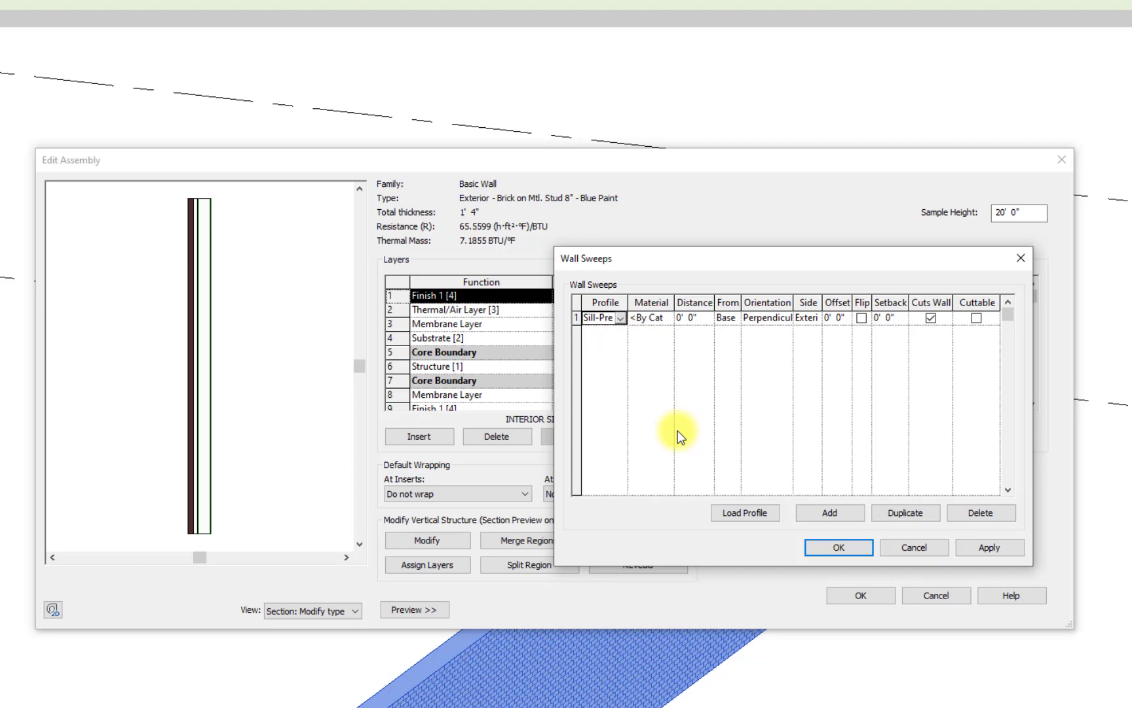
Set the sill sweep's distance from the base to 3' and accept the wall sweeps.
click(687, 318)
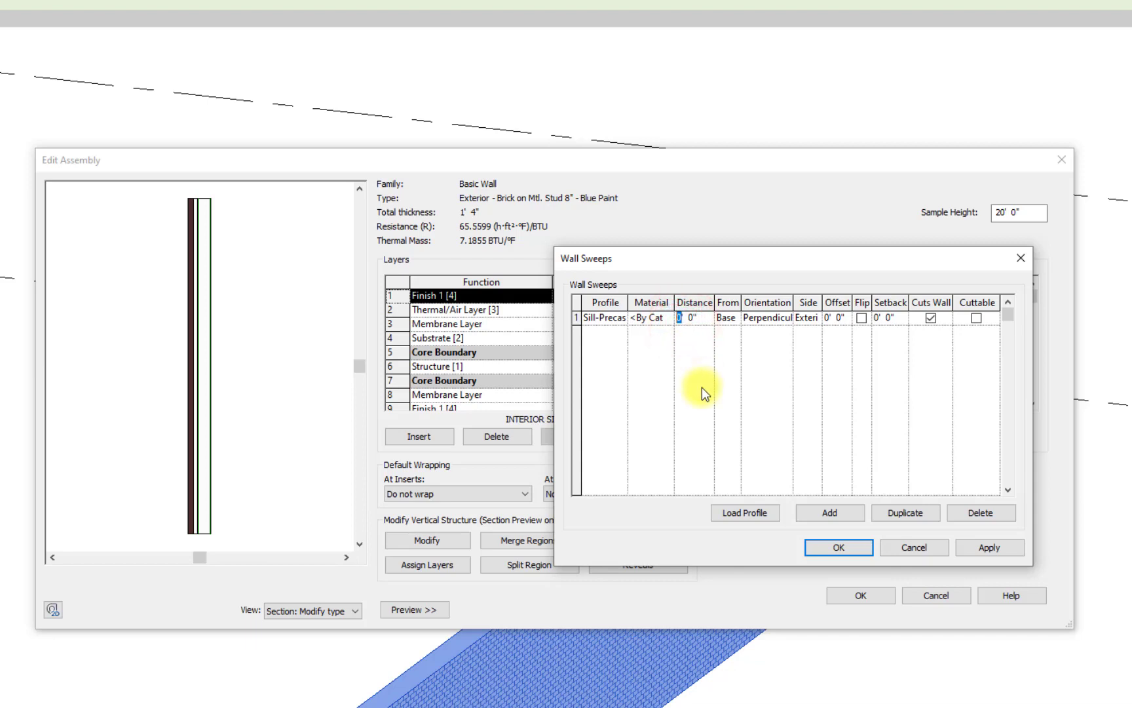
text(3)
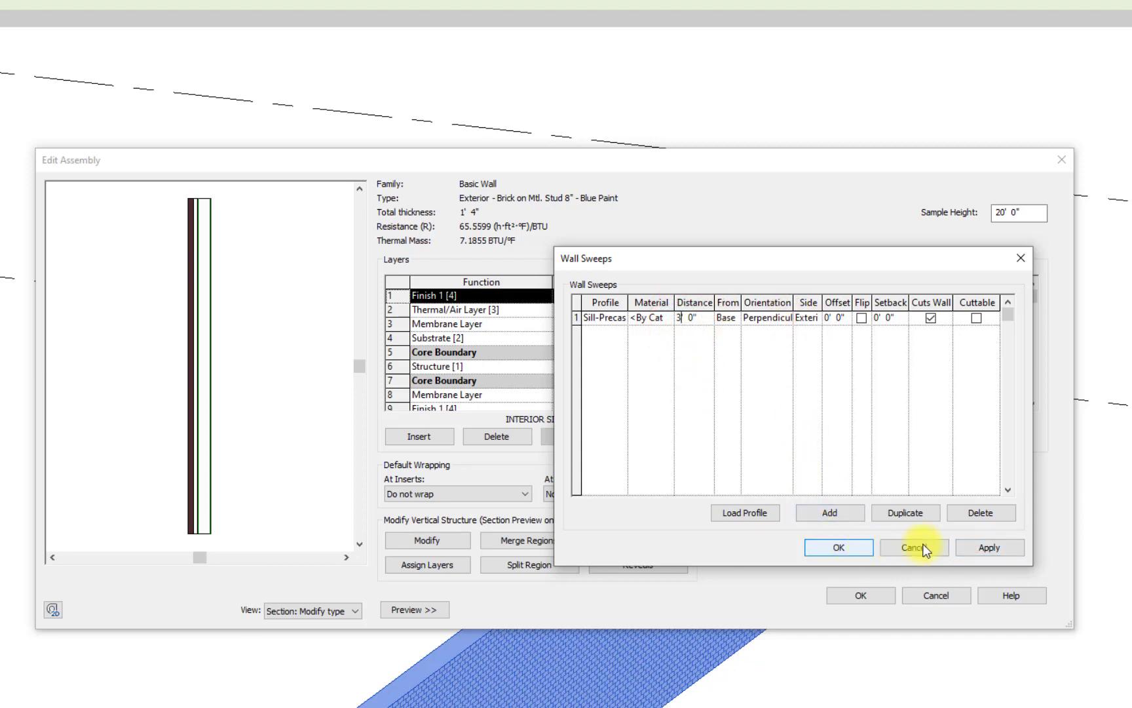
click(983, 547)
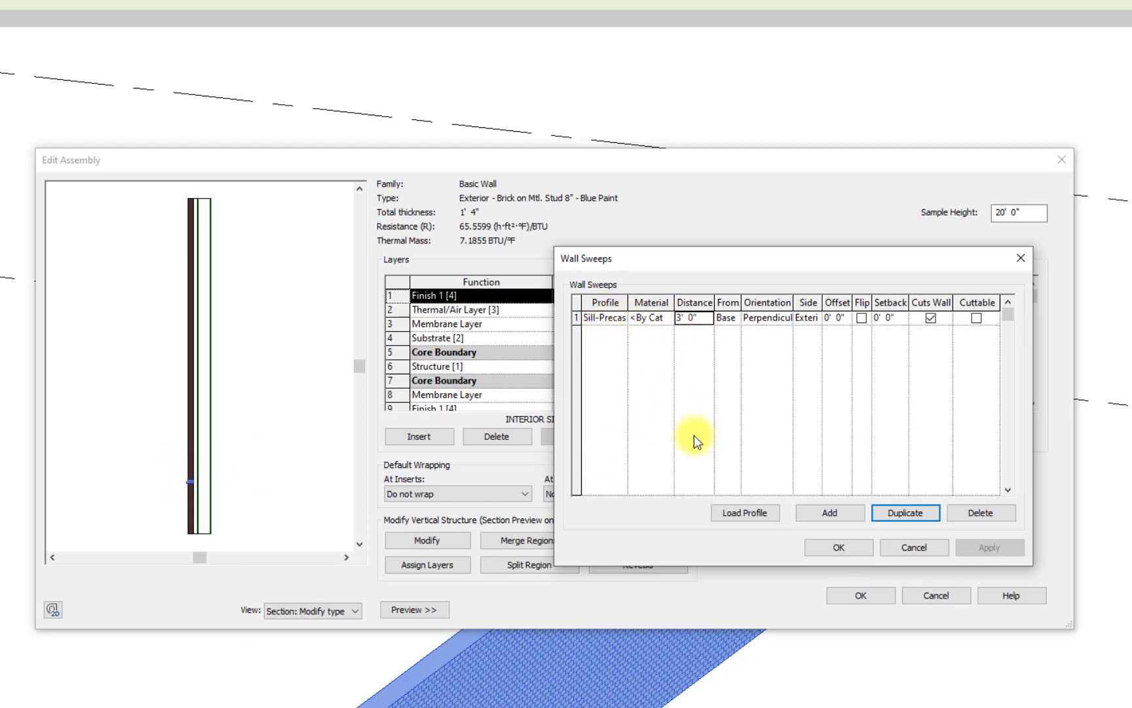
click(853, 547)
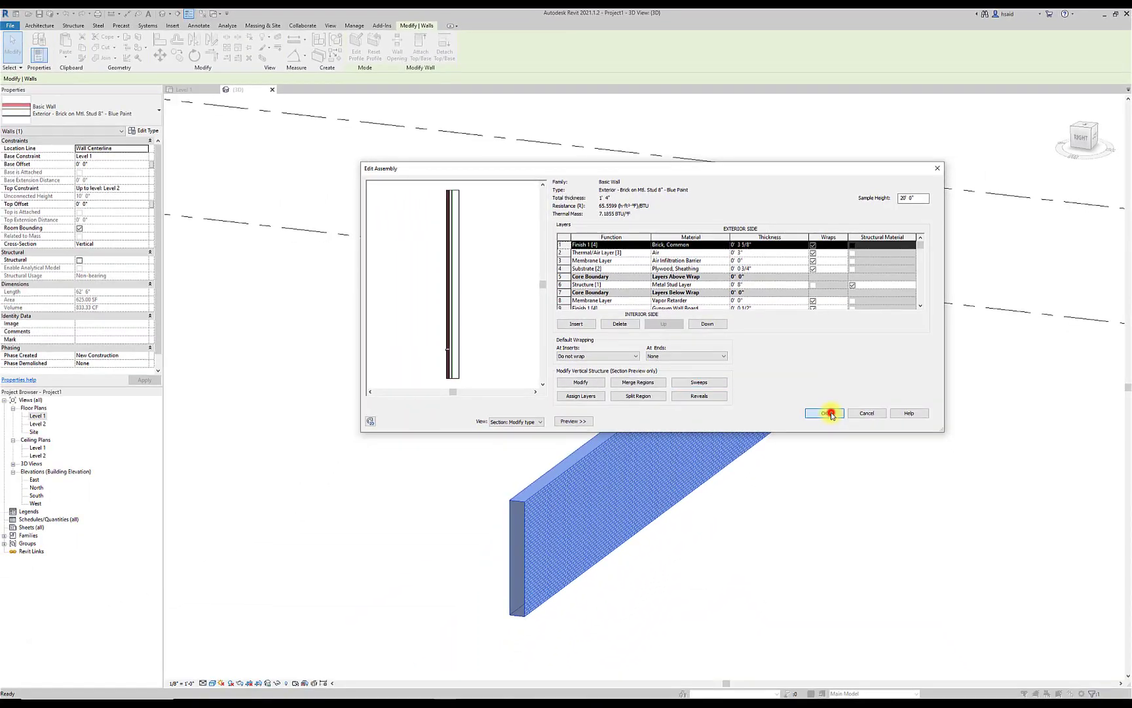
Accept the assembly and type changes, and deselect the wall to view its exterior face in 3D.
click(860, 565)
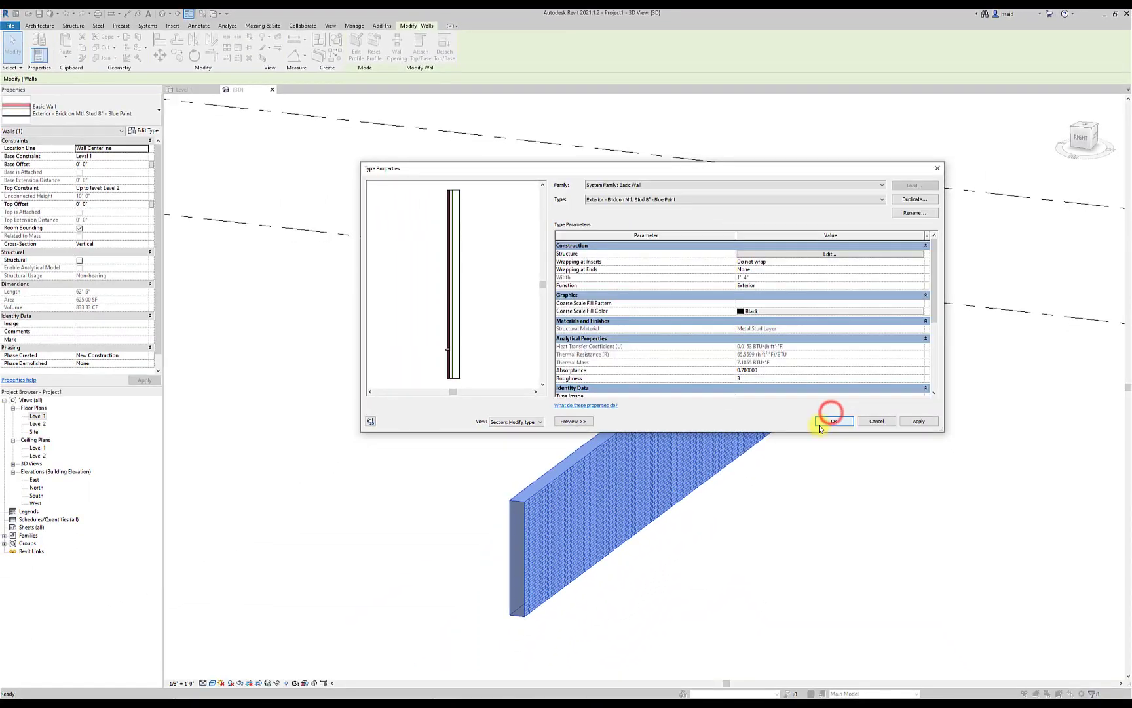
click(836, 420)
click(629, 610)
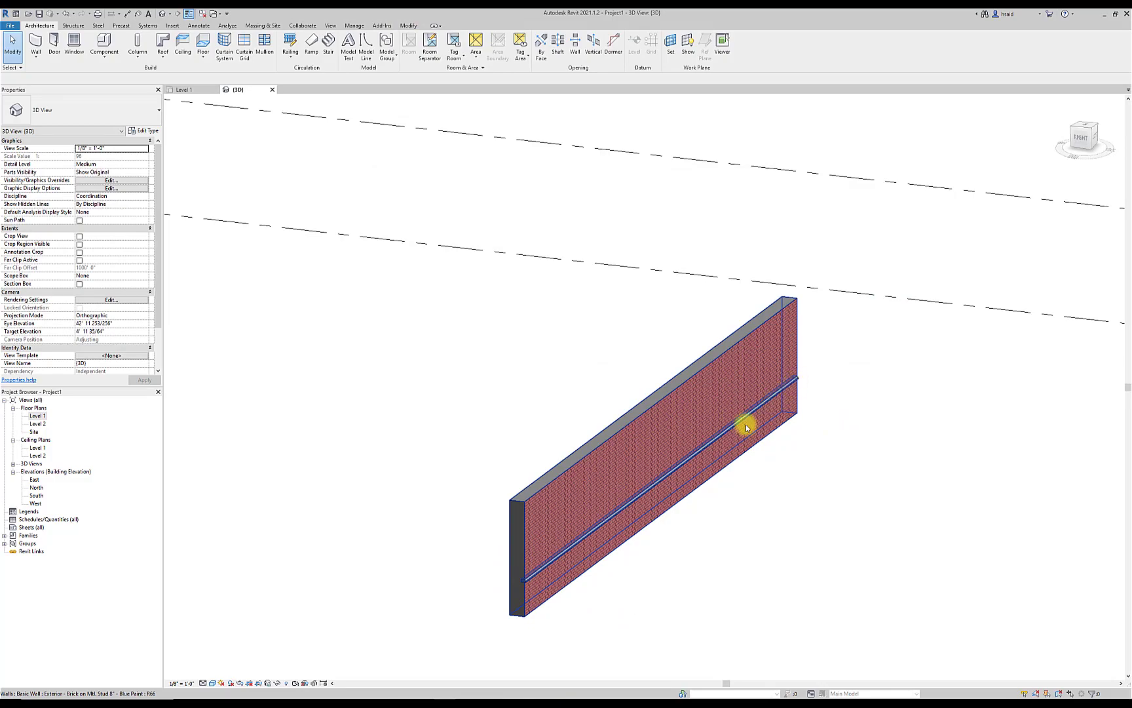
click(662, 578)
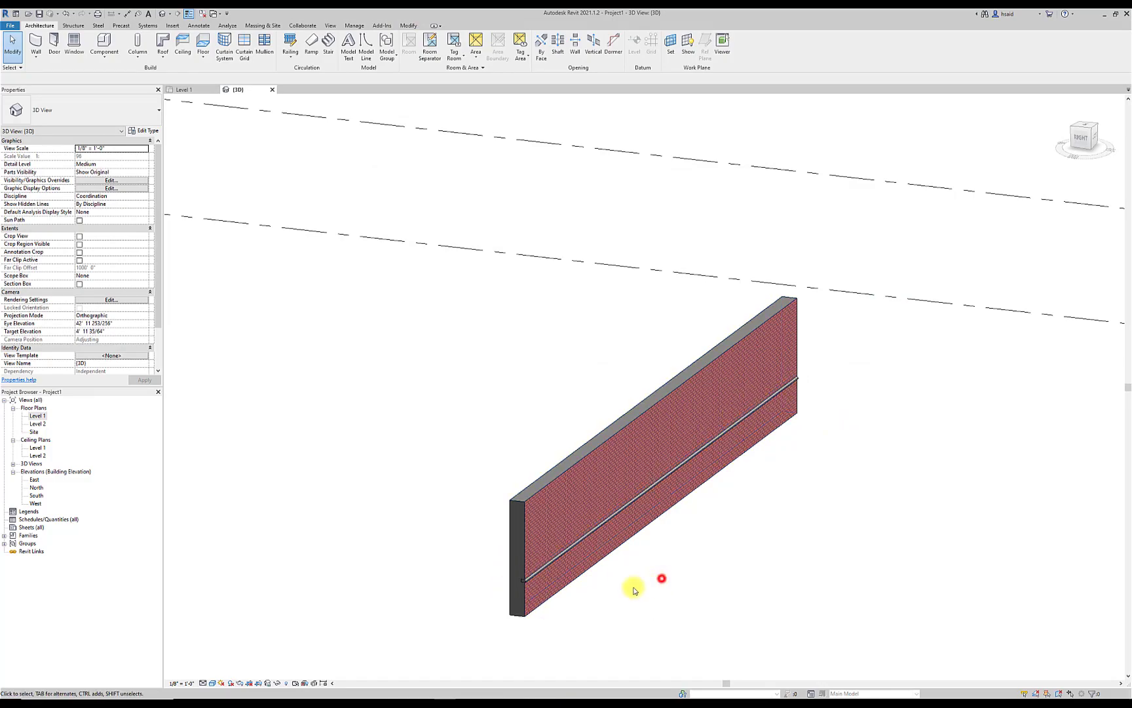
Reopen the wall sweeps in the layer assembly of the brick wall's type.
click(522, 595)
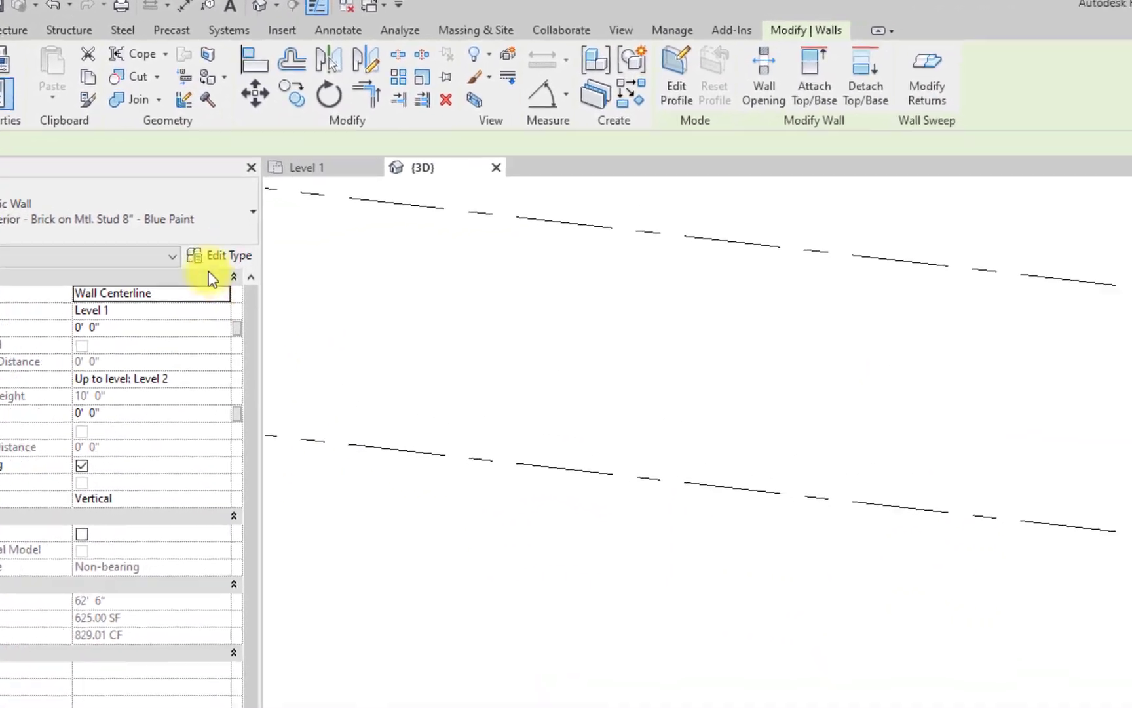
click(144, 130)
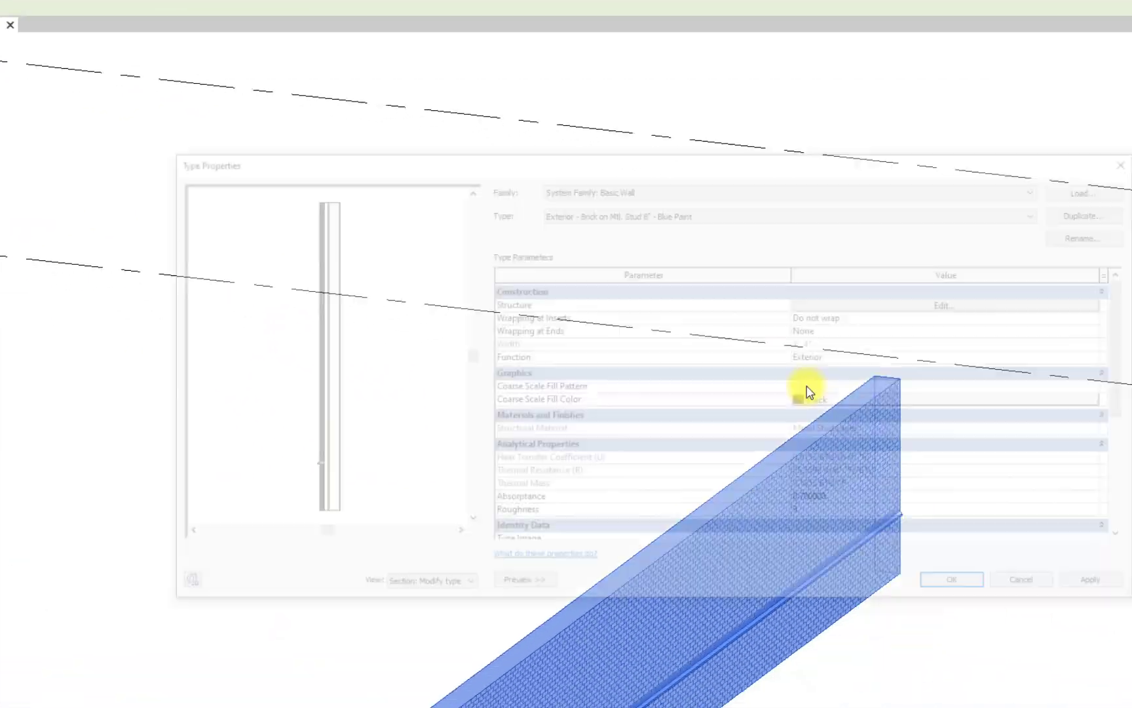
click(1006, 305)
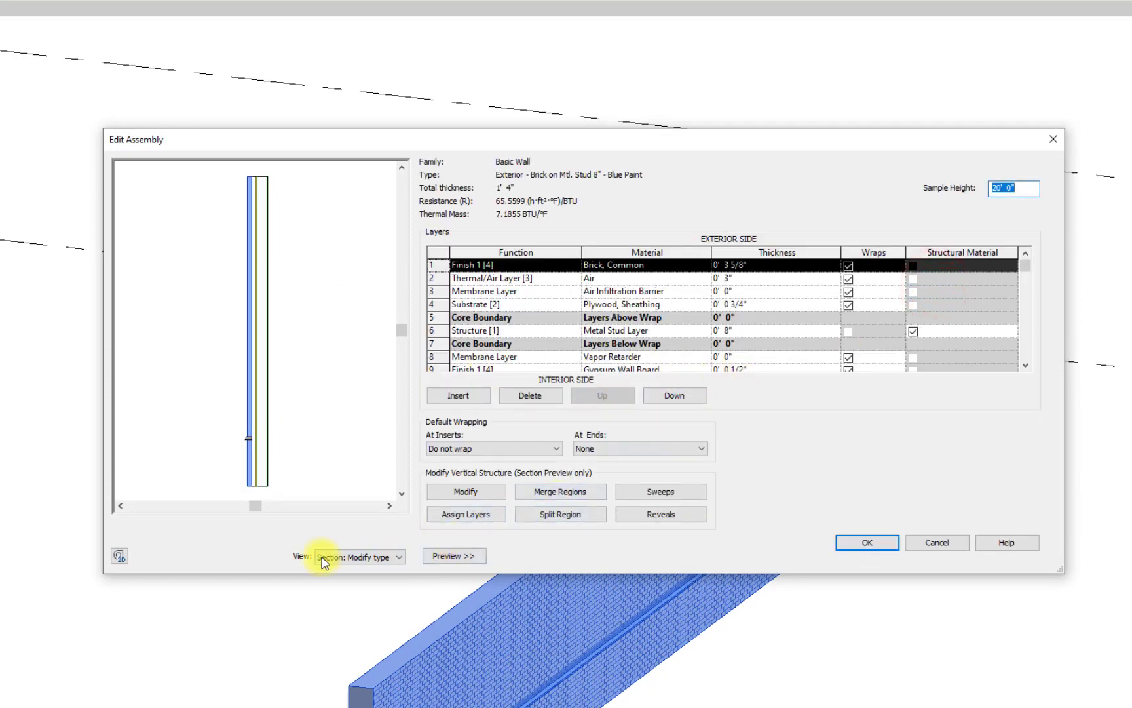
click(659, 493)
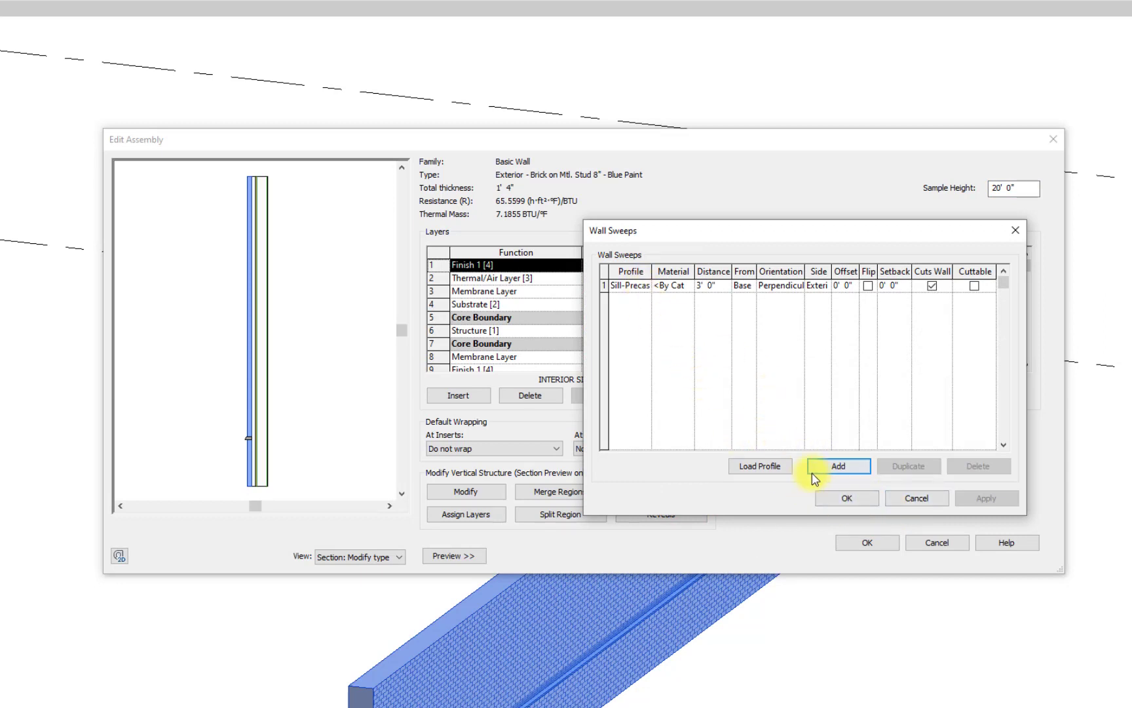
Add a second wall sweep with the Parapet Cap-Precast : 20" Wide profile, and widen the profile column to read the full names.
click(839, 466)
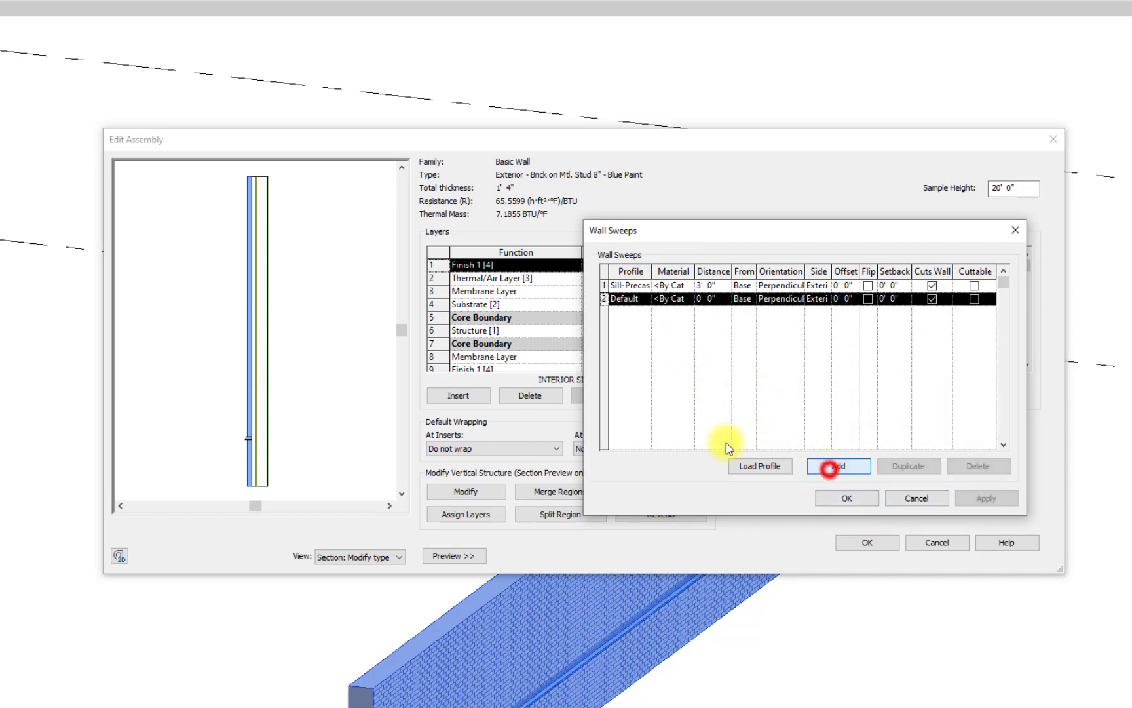
click(627, 300)
click(619, 298)
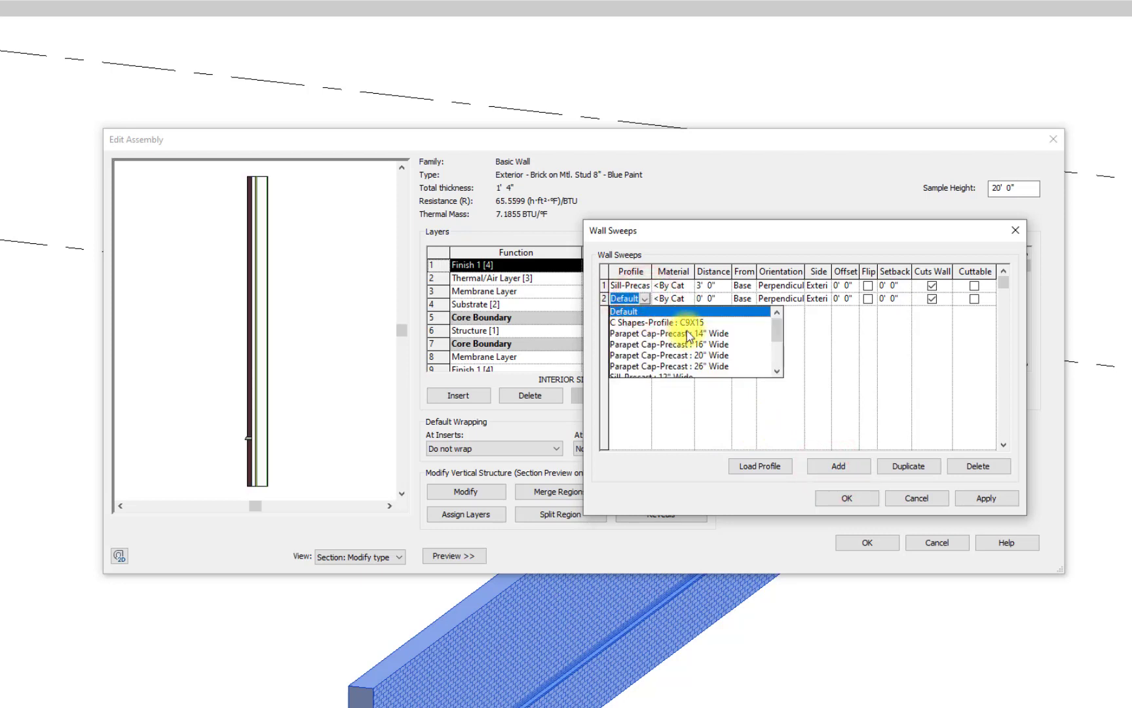
click(714, 356)
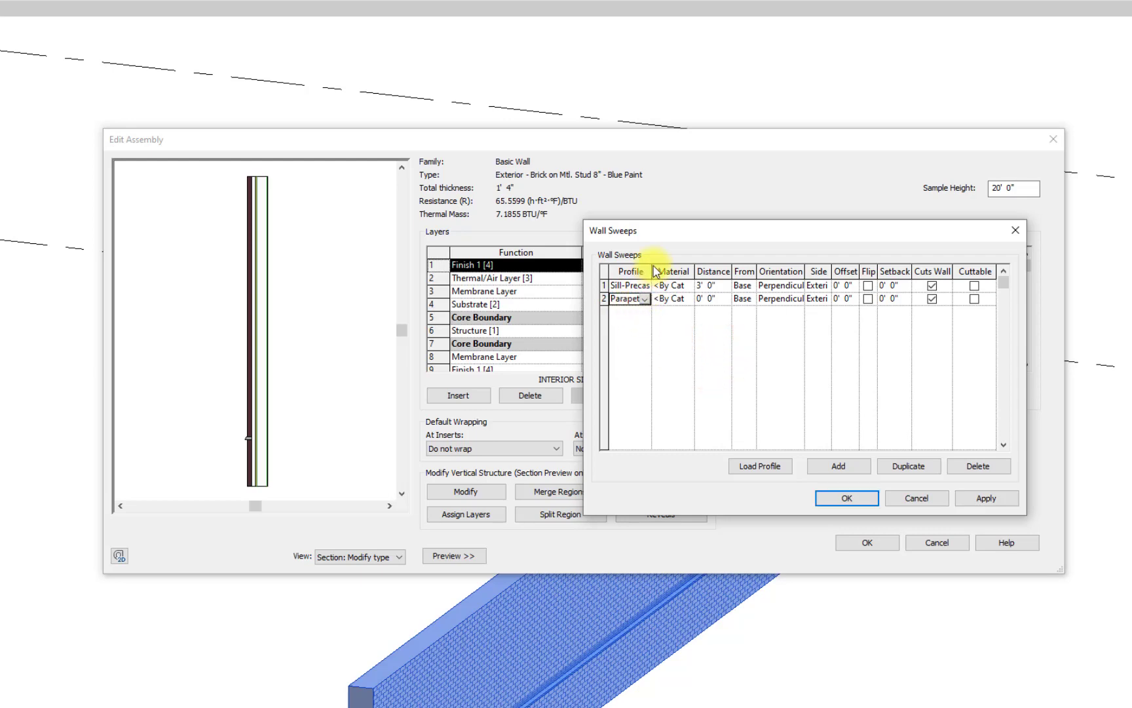
drag(652, 269, 721, 274)
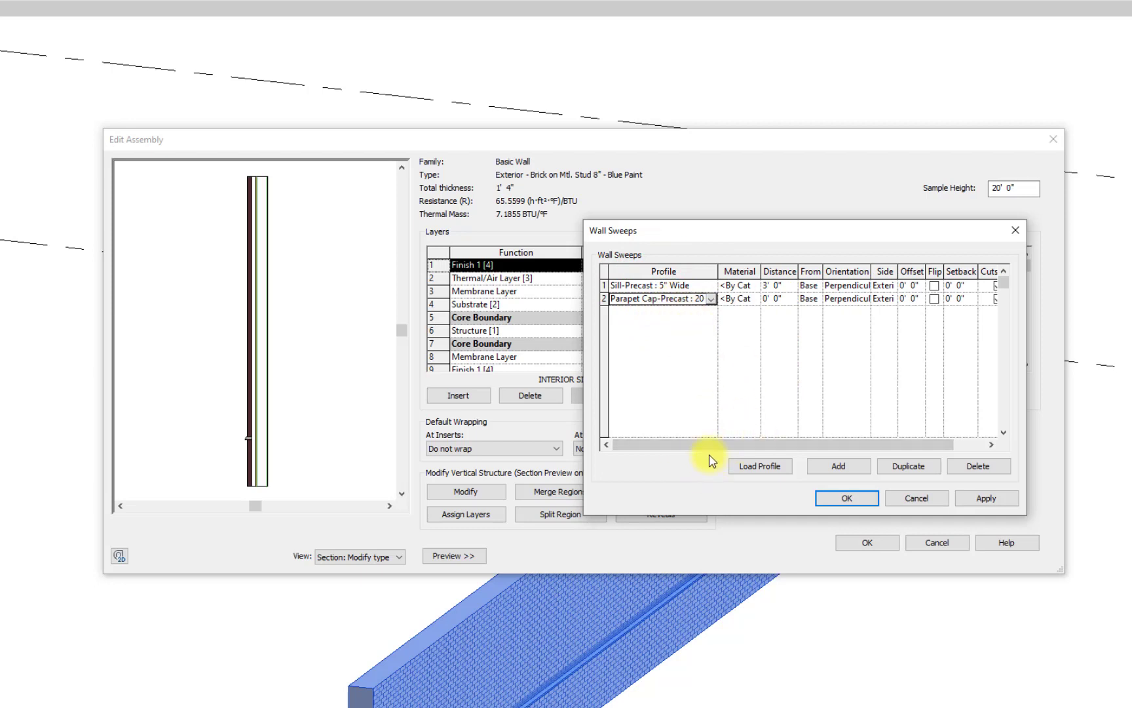
drag(709, 443, 659, 445)
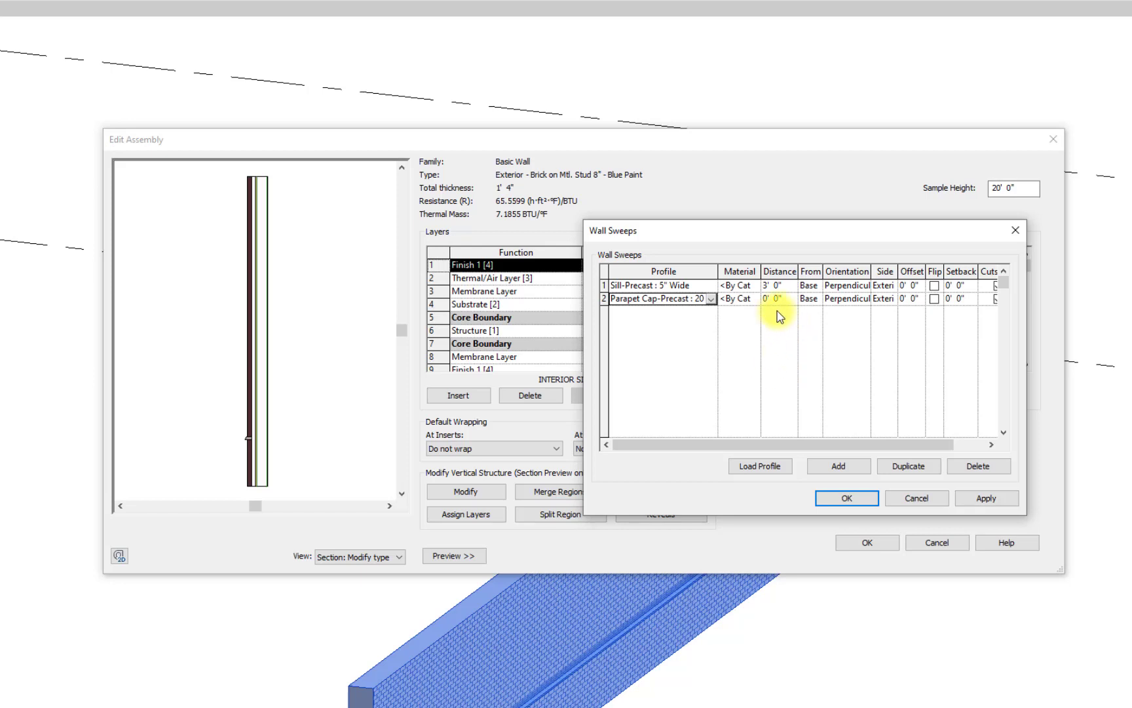
Measure the parapet cap sweep from the top of the wall, and apply and accept the wall sweeps.
click(815, 304)
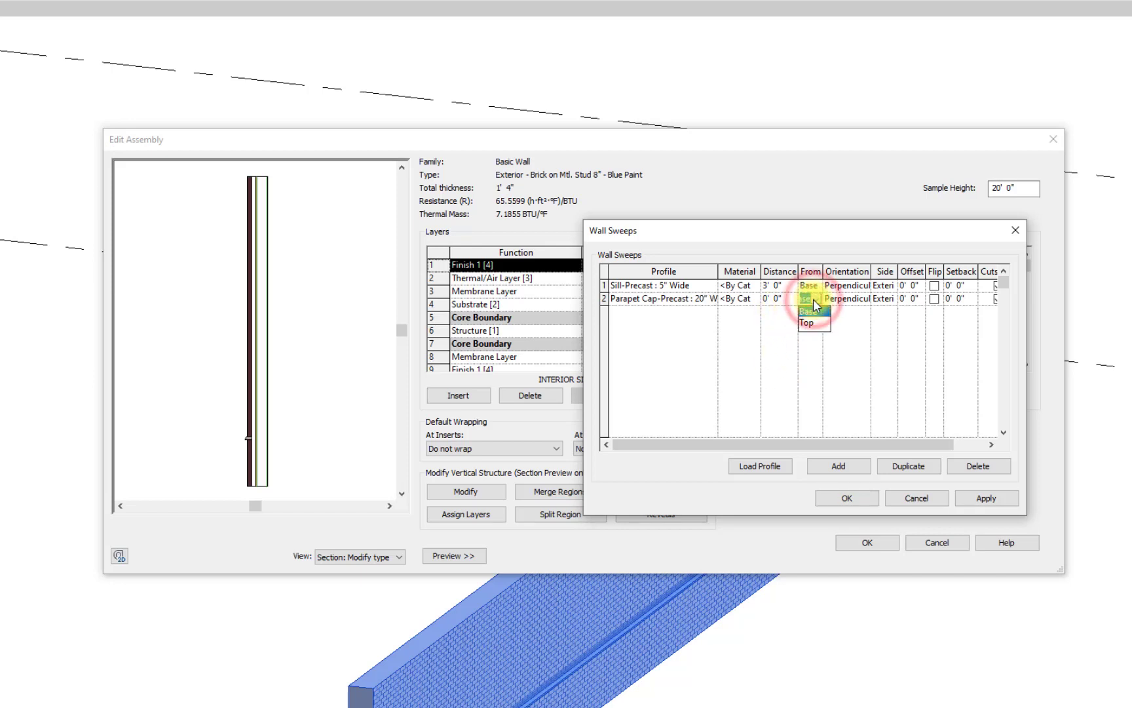
click(813, 320)
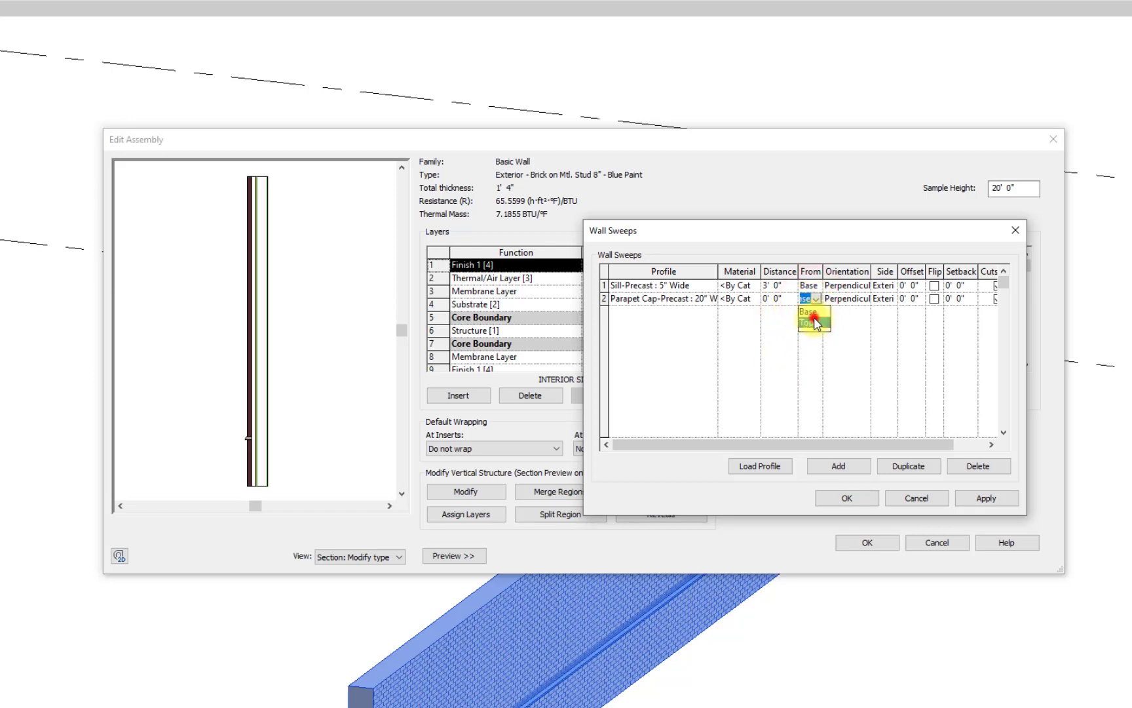
click(988, 499)
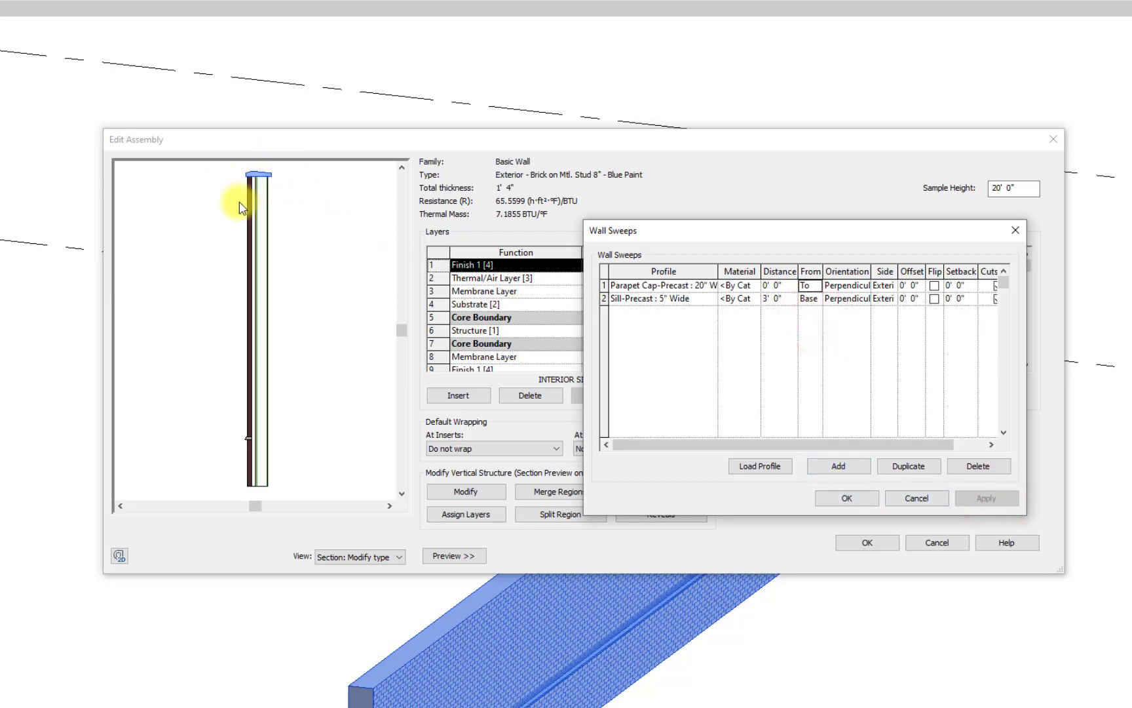
click(859, 500)
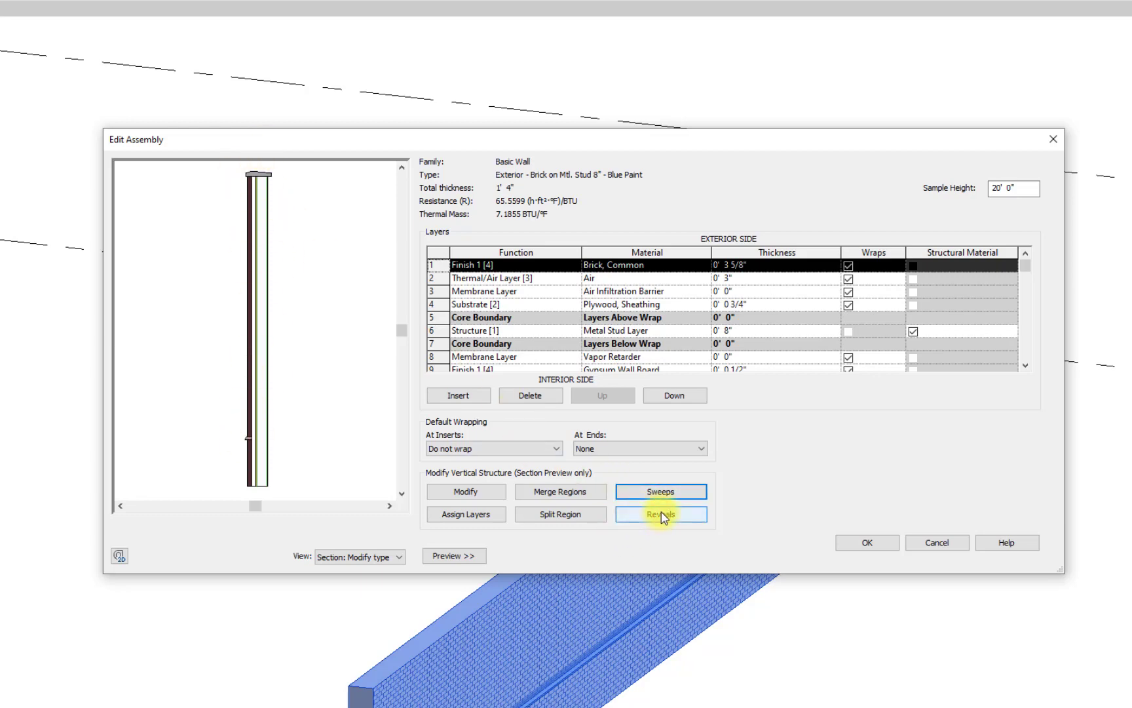
Add a reveal with the Reveal-Brick Course : 3 Bricks profile to the brick wall's layer assembly.
click(681, 517)
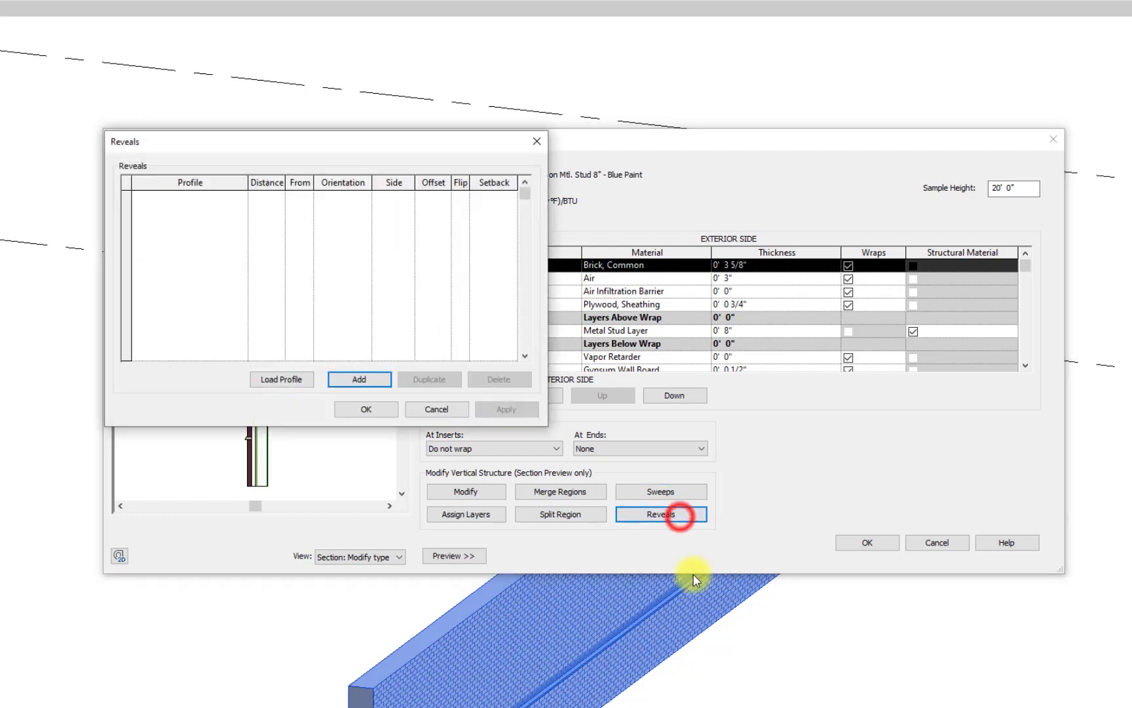
drag(346, 139, 740, 248)
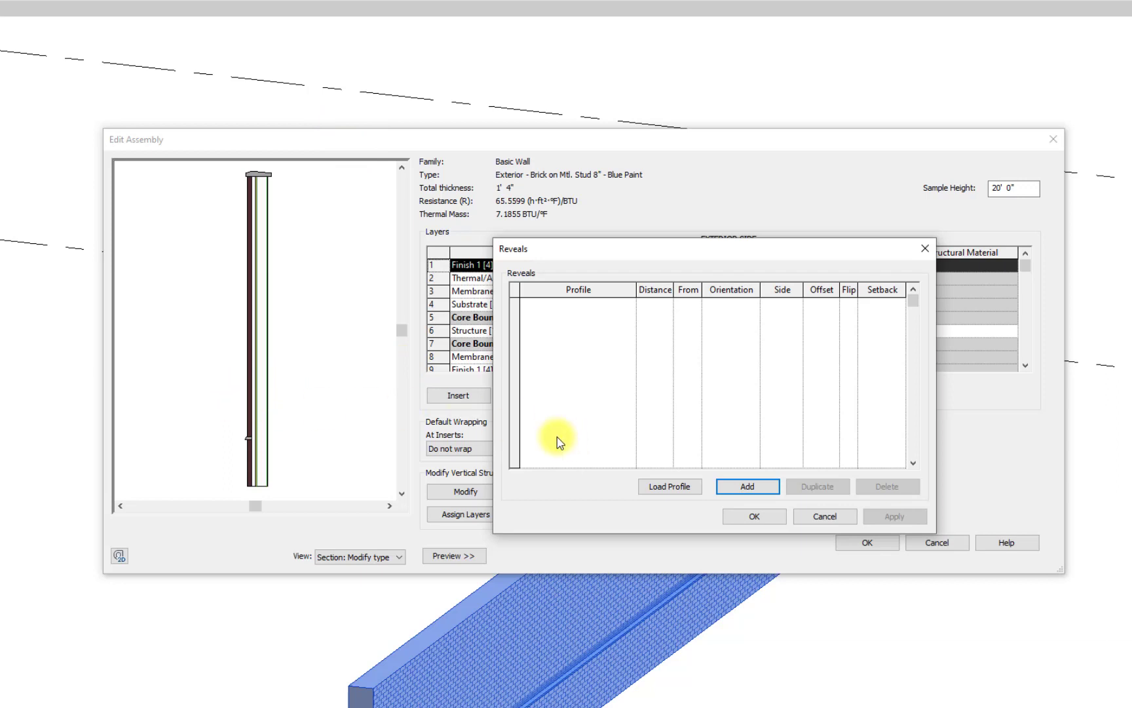
click(757, 485)
click(599, 304)
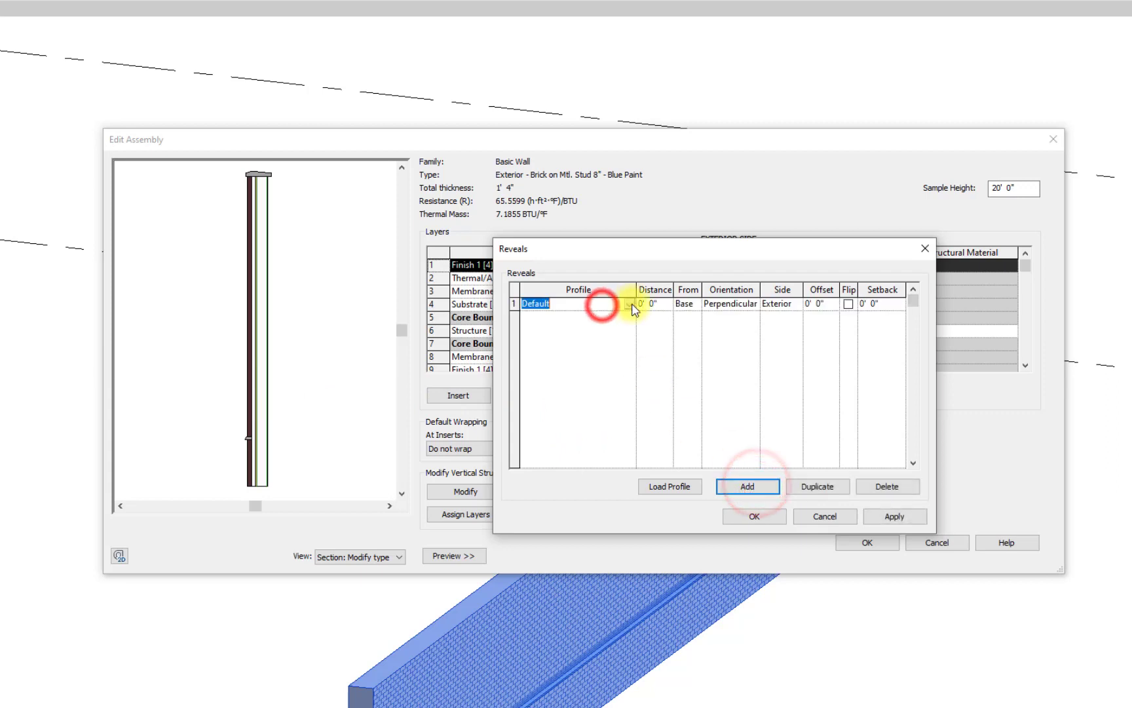
click(629, 304)
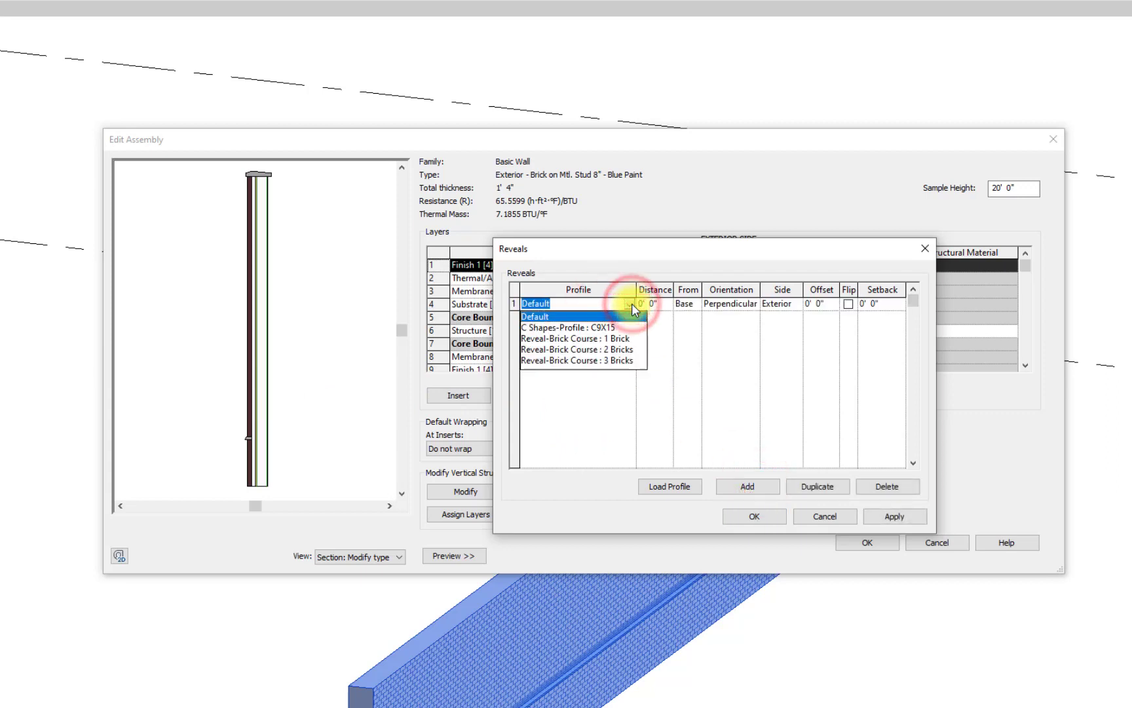
click(603, 360)
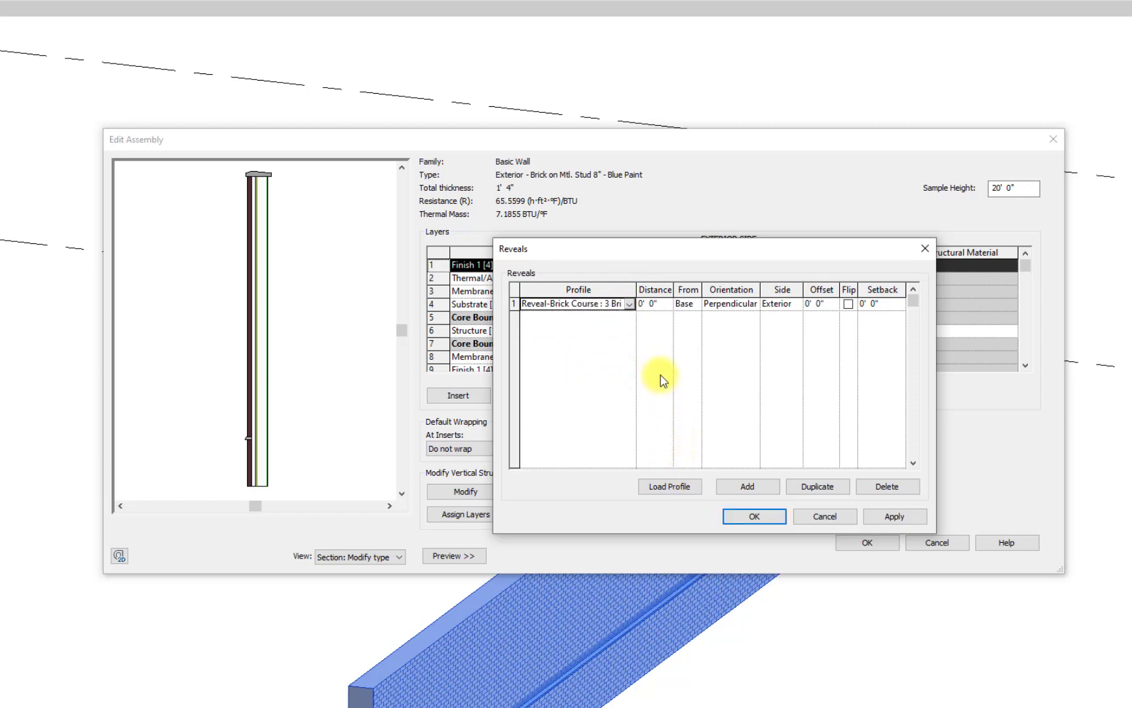
Set the brick-course reveal's distance to 5' 0" from the base and its setback to 1' 0".
click(642, 304)
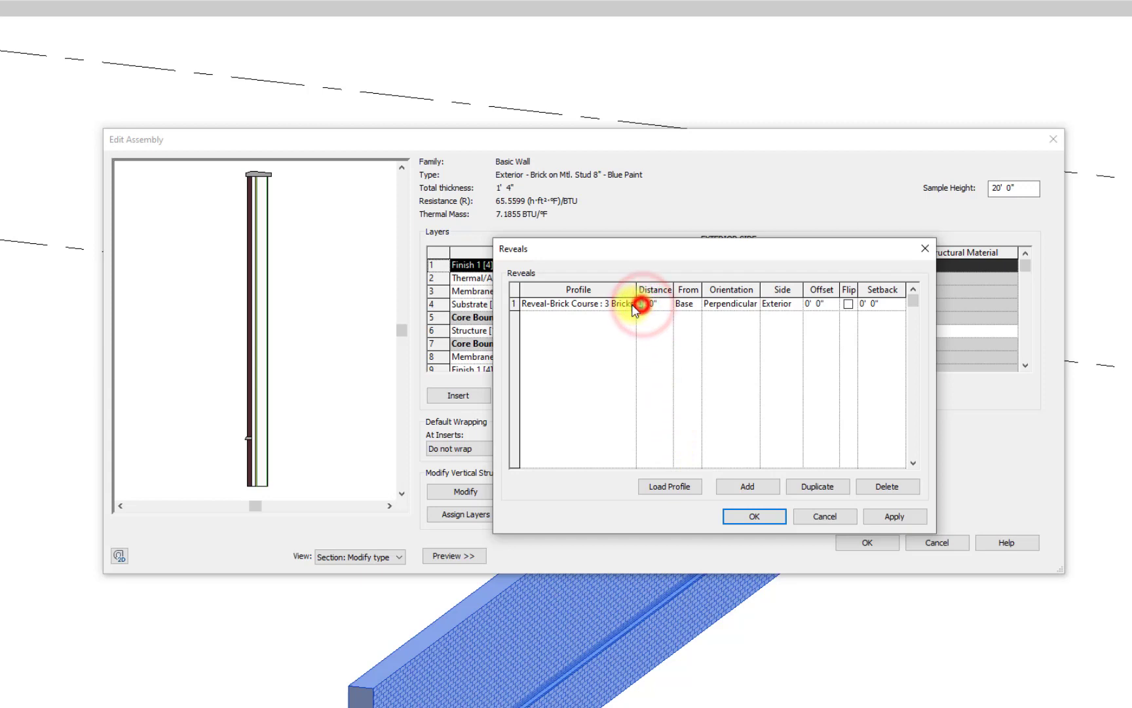
text(5)
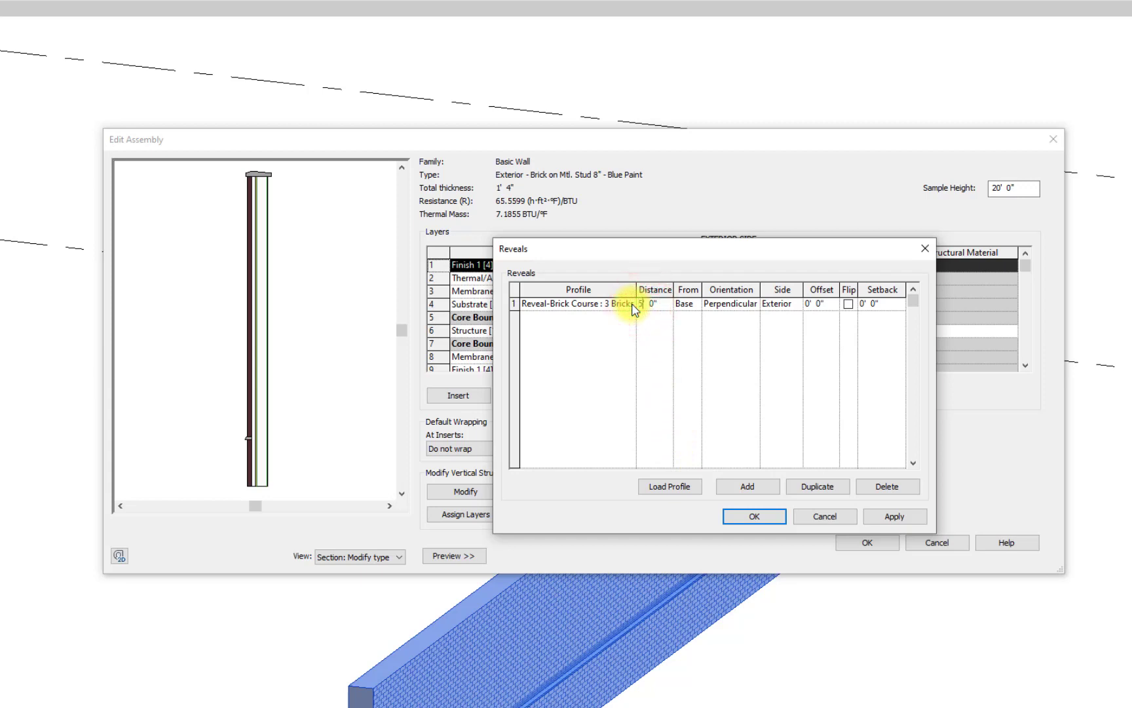
click(826, 352)
click(882, 305)
double_click(867, 305)
click(805, 405)
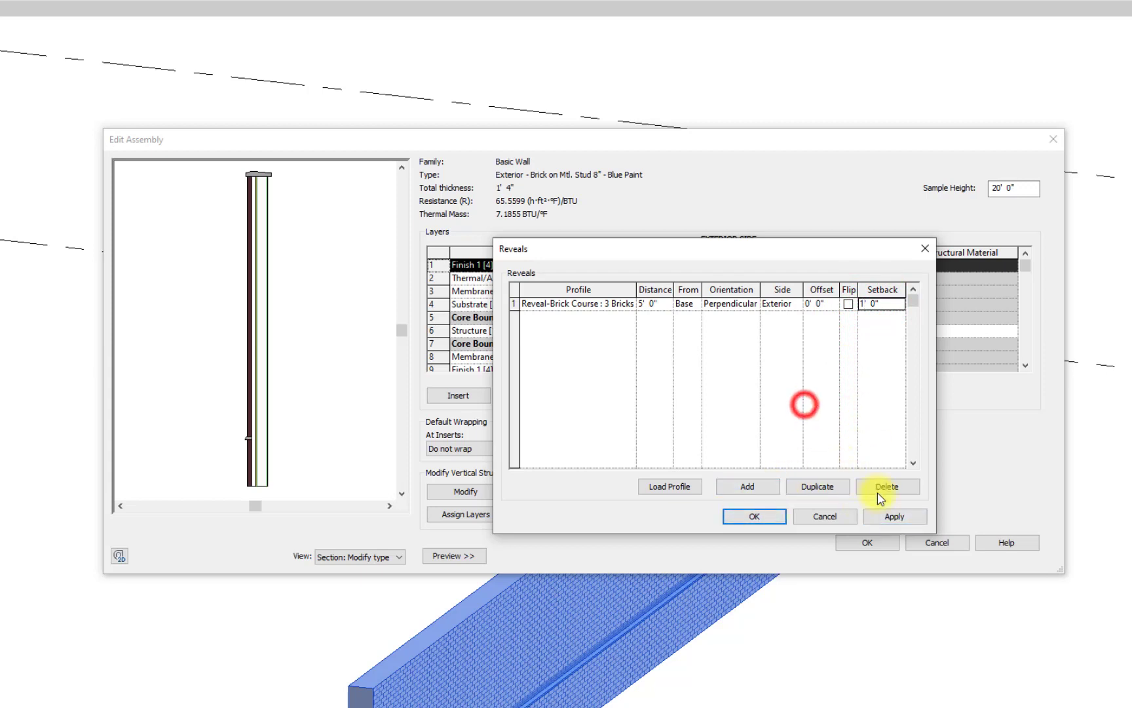
Apply the reveal, accept the assembly and type changes, and deselect the wall.
click(892, 518)
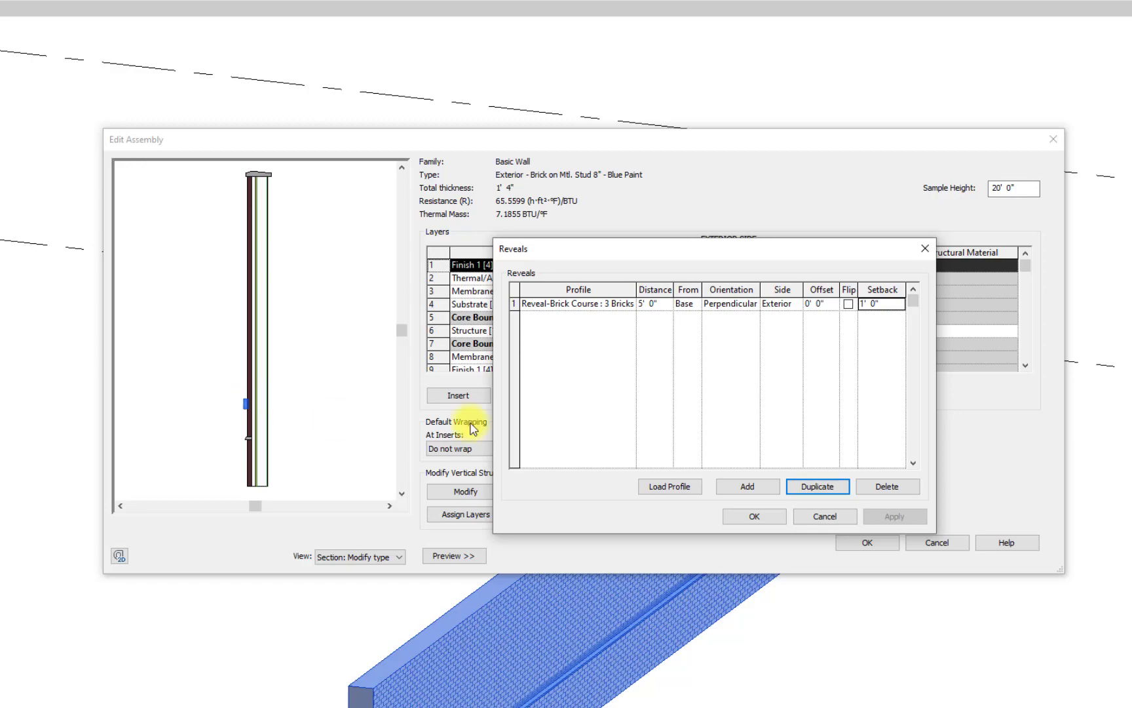
click(768, 519)
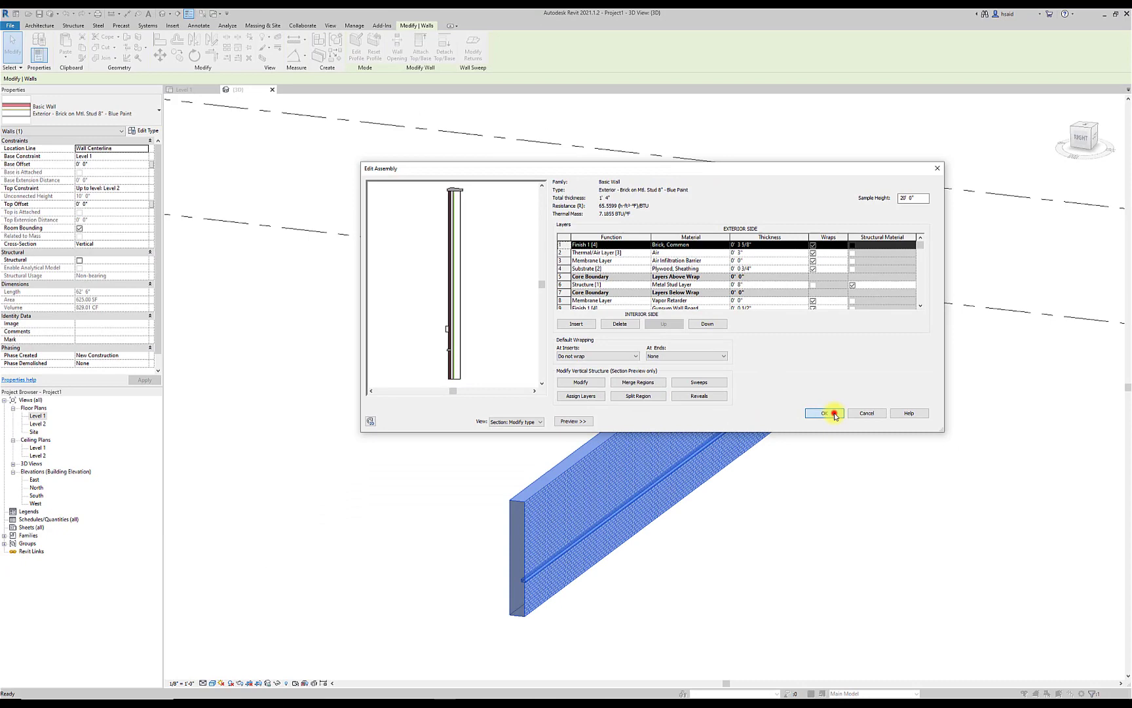
click(832, 412)
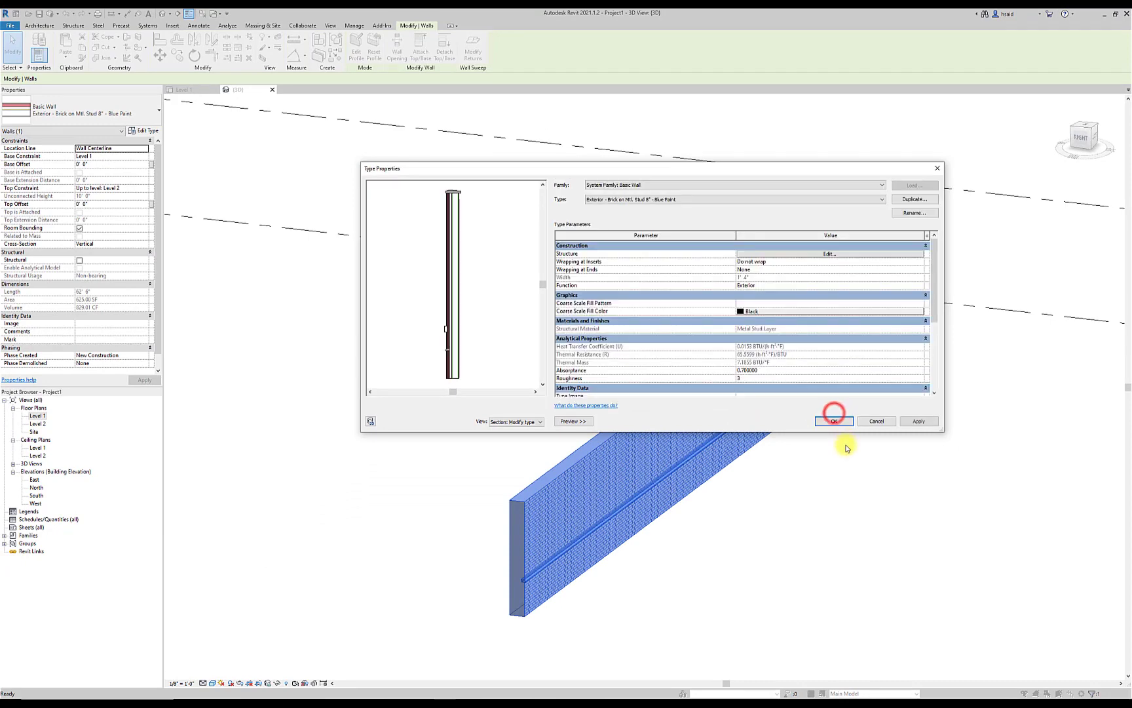
click(836, 417)
click(732, 663)
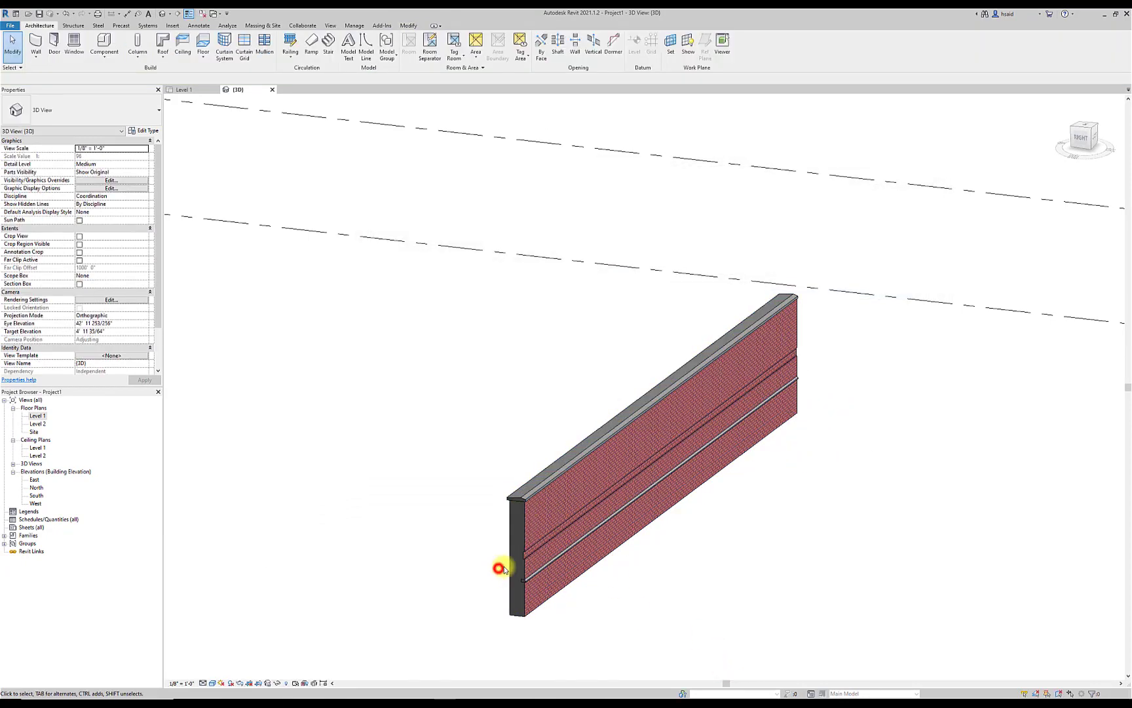
Examine the brick-course reveal's recess and setback at the wall end, along with the sill and parapet cap sweeps, in 3D.
scroll(523, 555, up, 5)
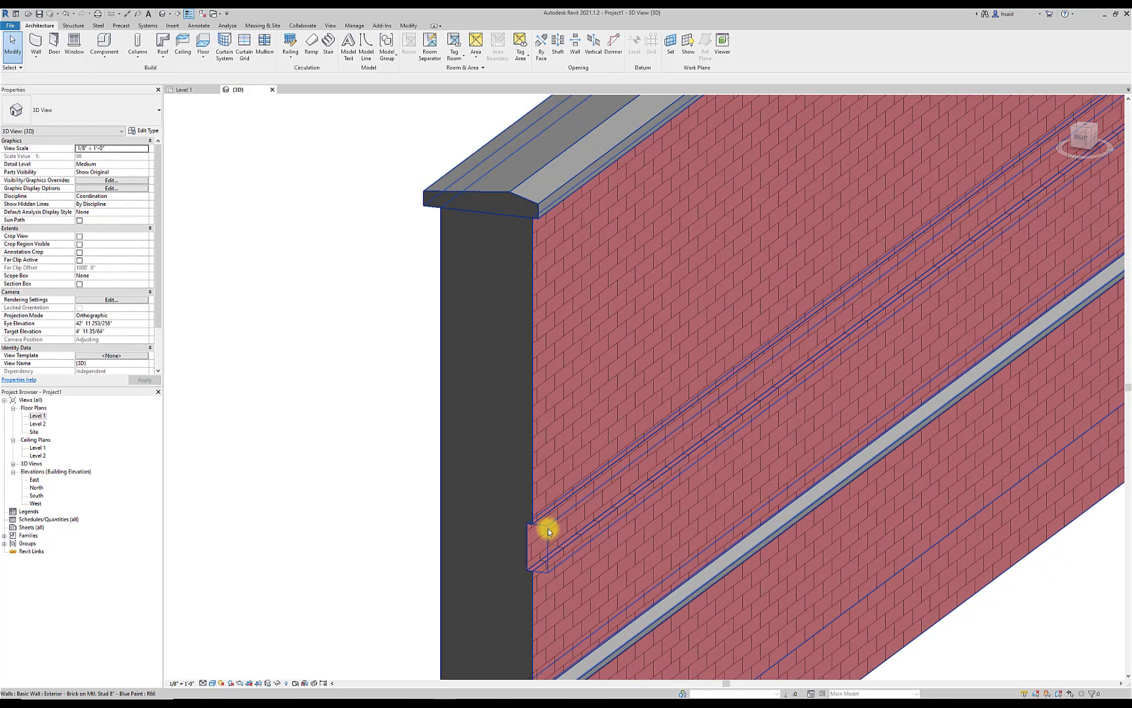
click(544, 528)
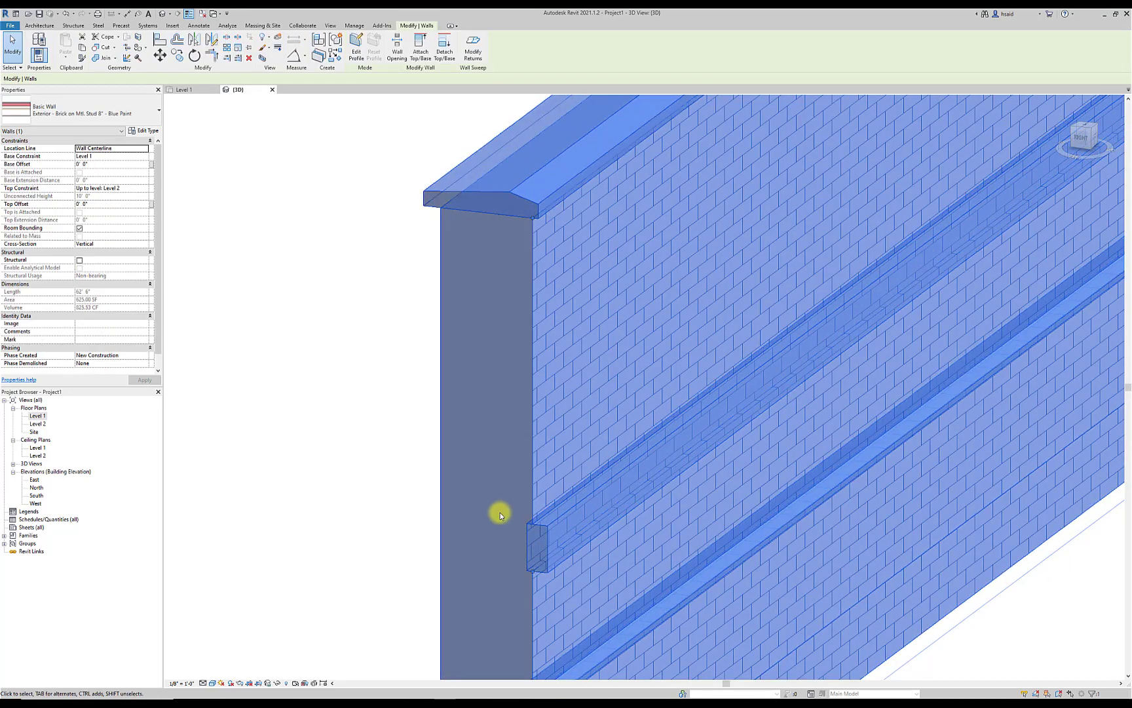
click(438, 543)
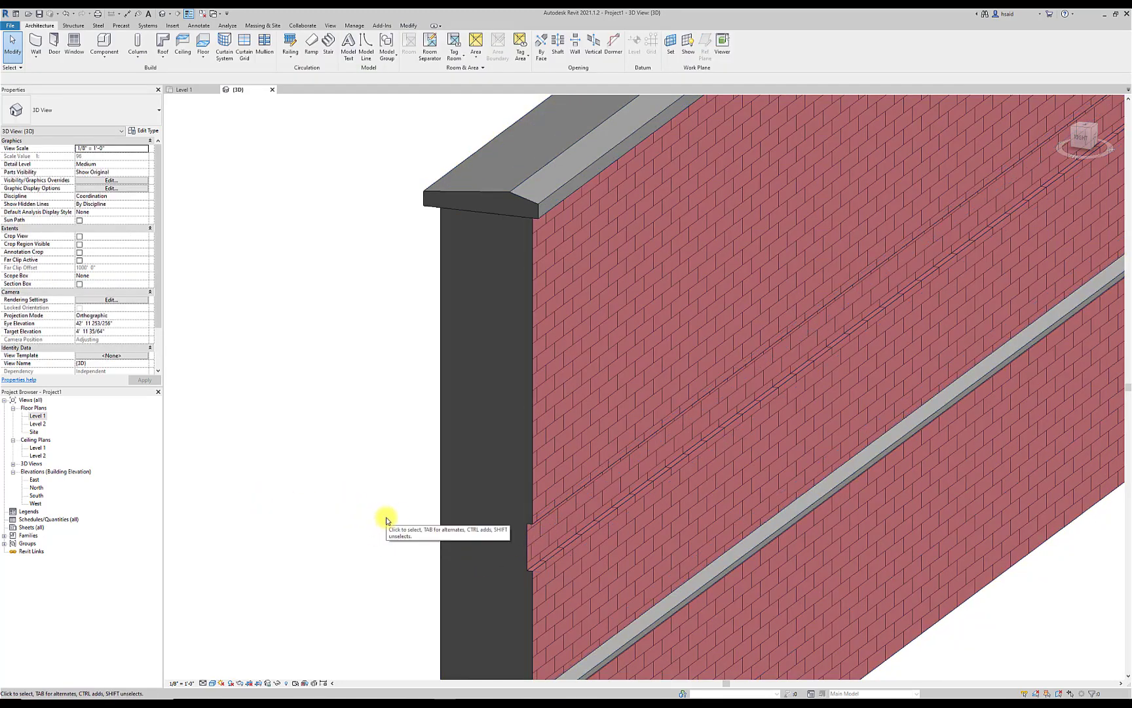
shift+middle_drag(526, 551, 587, 518)
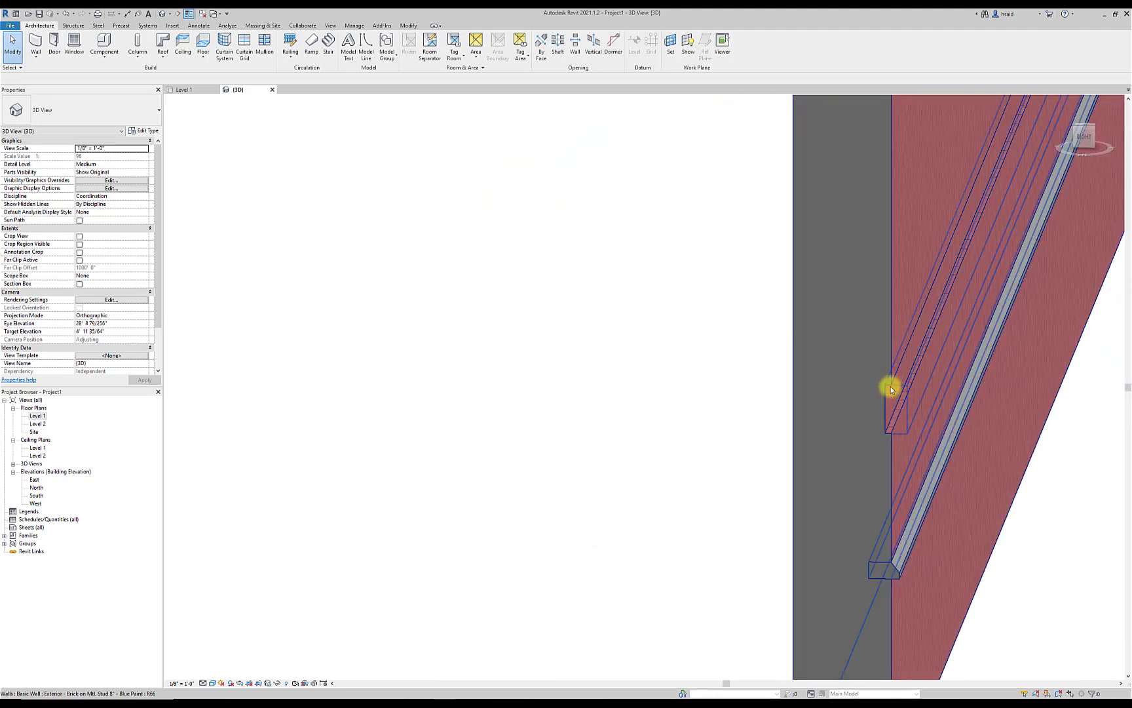
shift+middle_drag(905, 386, 278, 427)
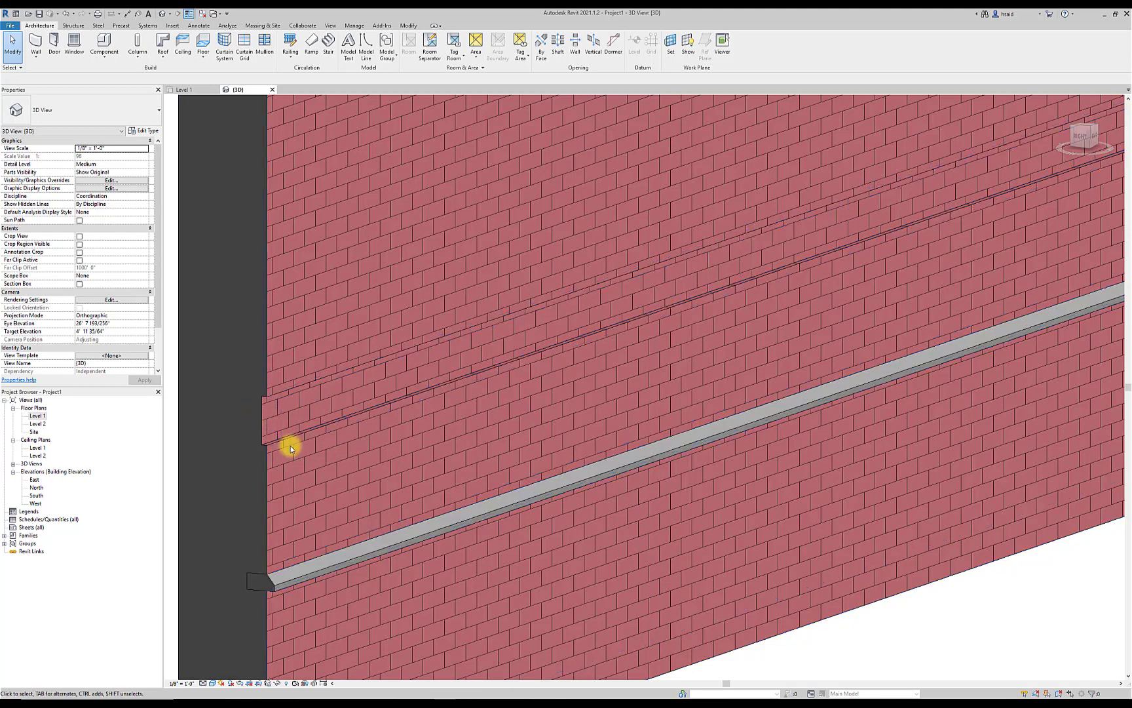
scroll(379, 401, down, 1)
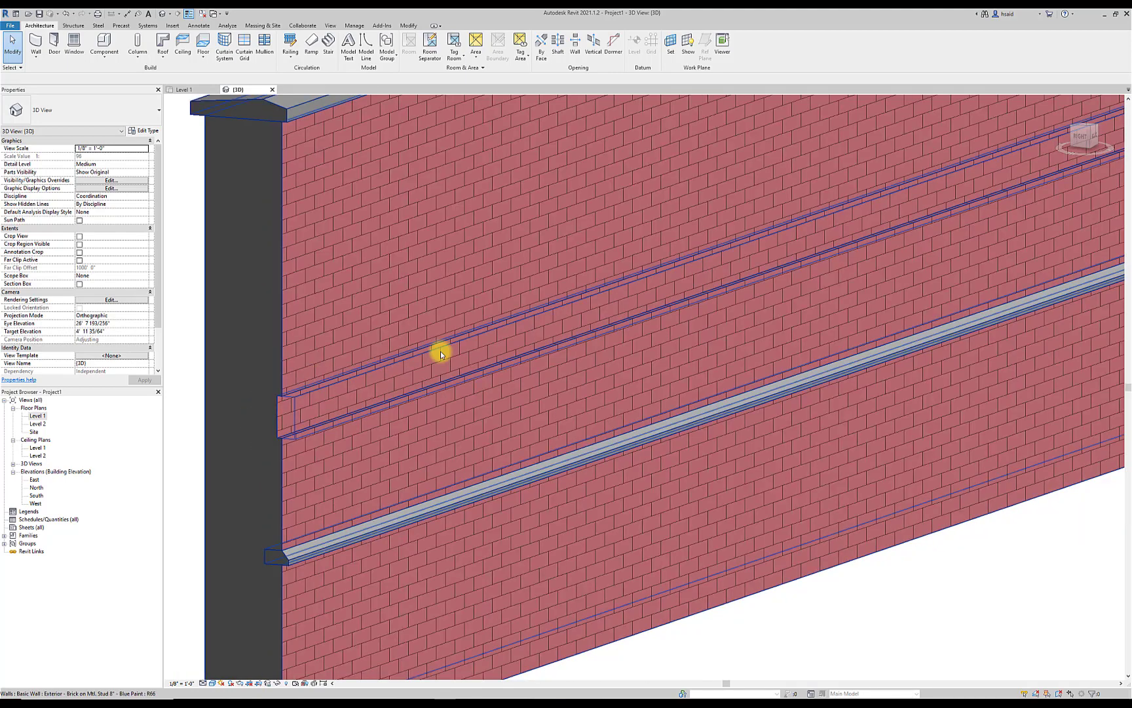
scroll(507, 439, down, 5)
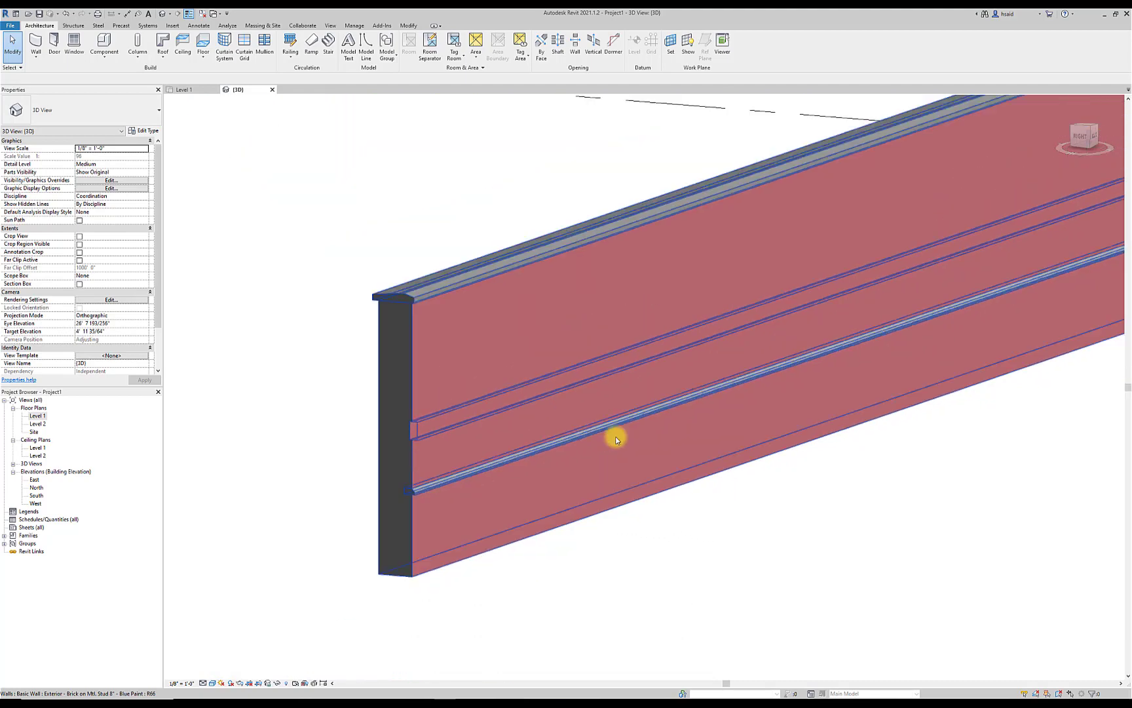
shift+middle_drag(625, 472, 675, 422)
scroll(675, 422, up, 6)
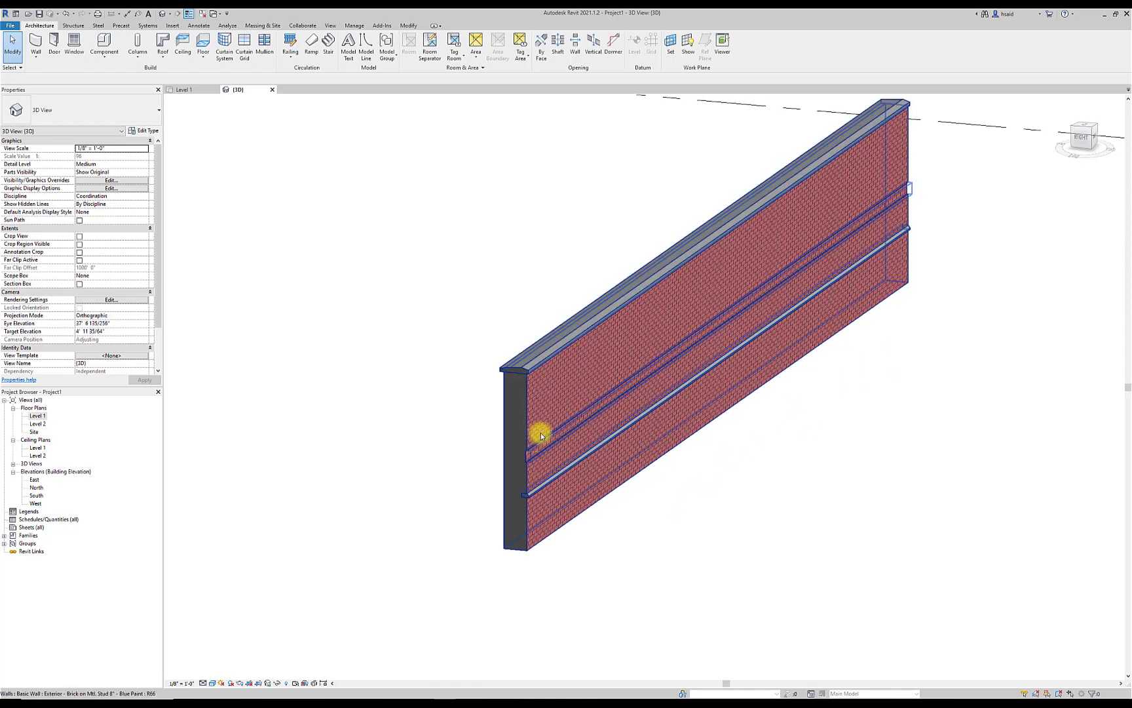
scroll(803, 316, down, 3)
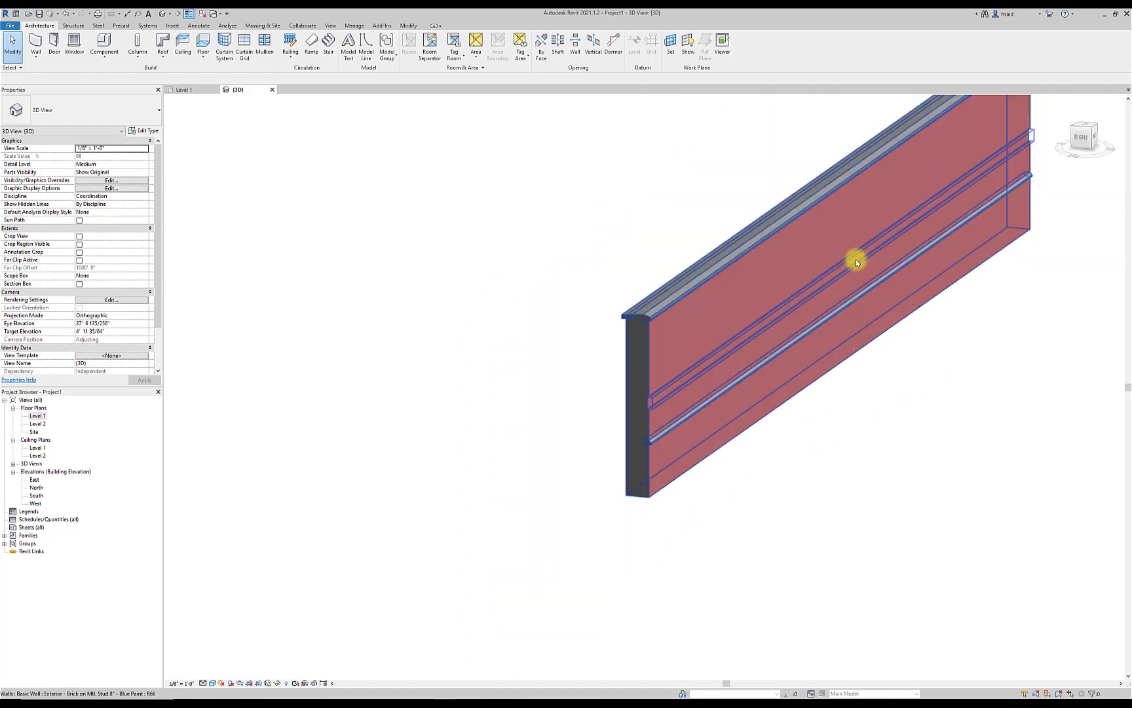
mouse_move(857, 257)
middle_down()
mouse_move(771, 335)
mouse_move(713, 366)
middle_up()
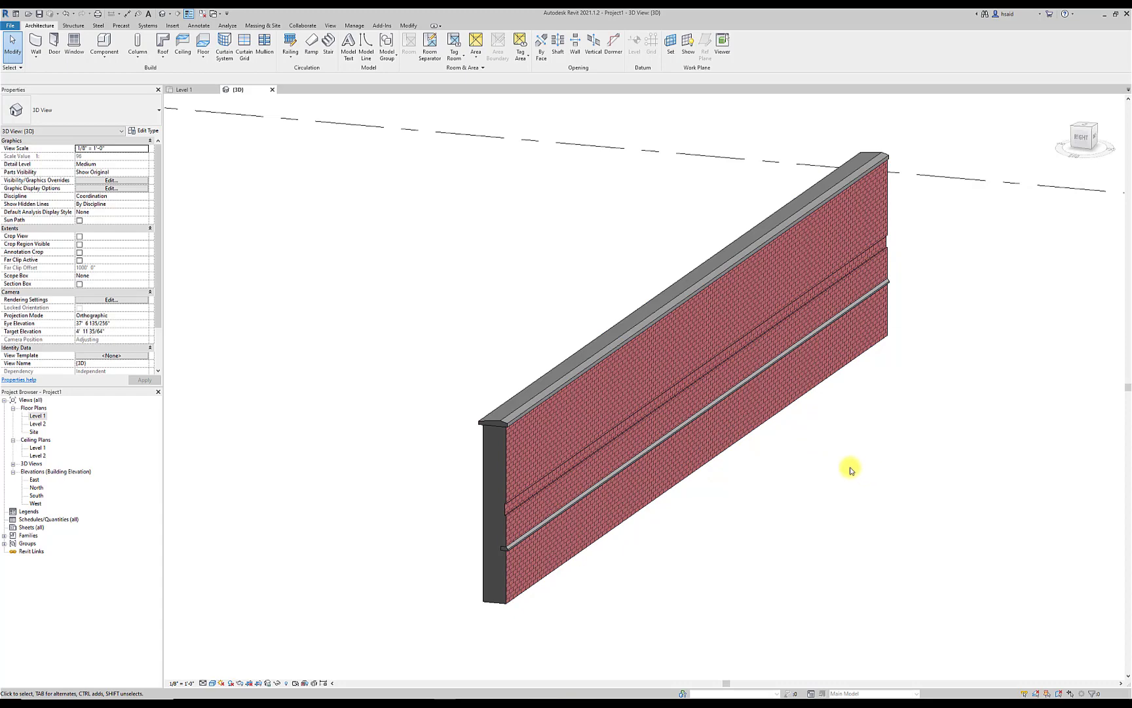
Start a new wall using the Generic - 5" basic wall type.
click(38, 43)
click(139, 111)
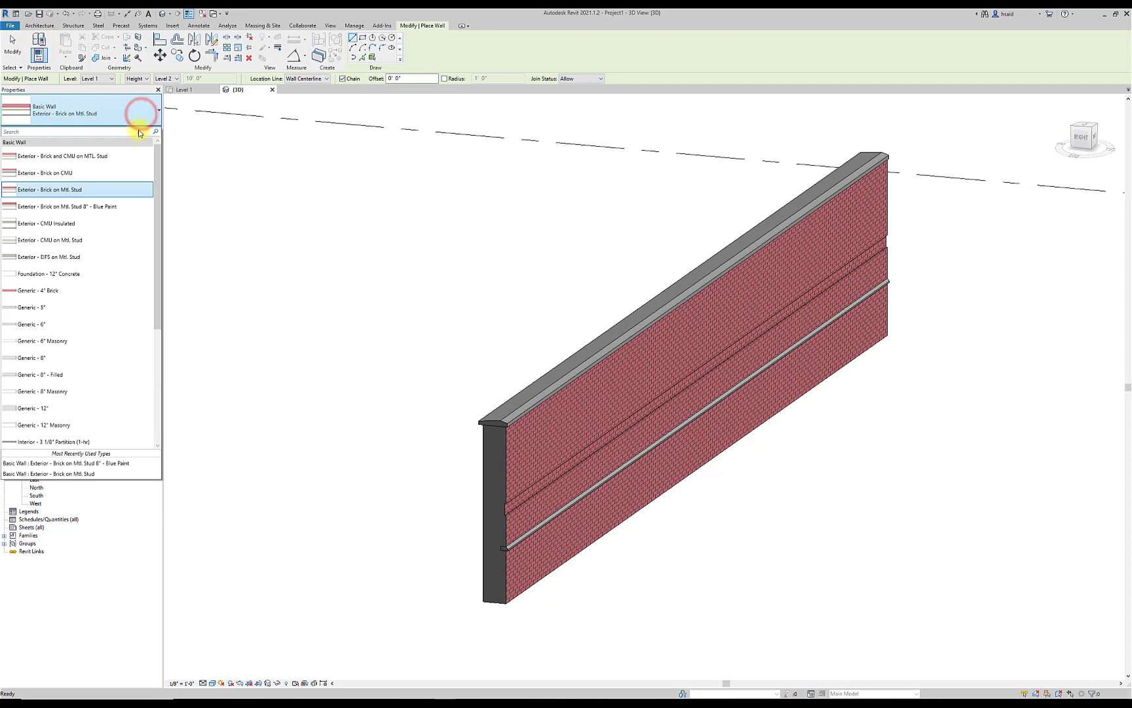
click(58, 307)
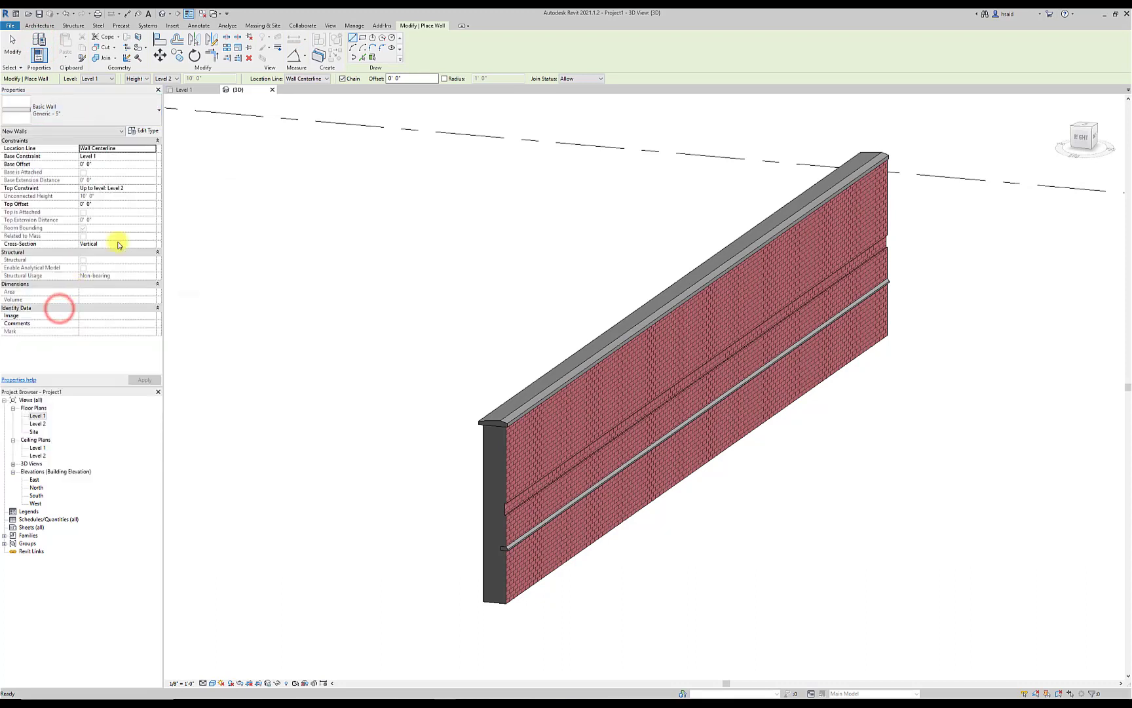